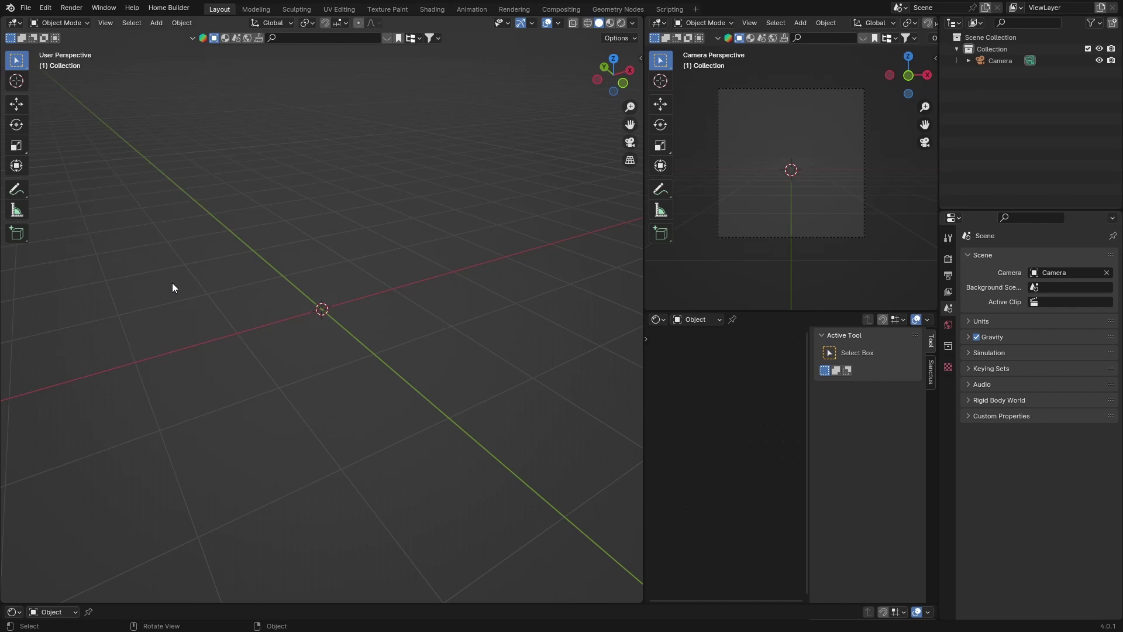
# - Add a mesh plane at the world origin and scale it up uniformly into a large floor
pyautogui.hotkey('shift', 'a')
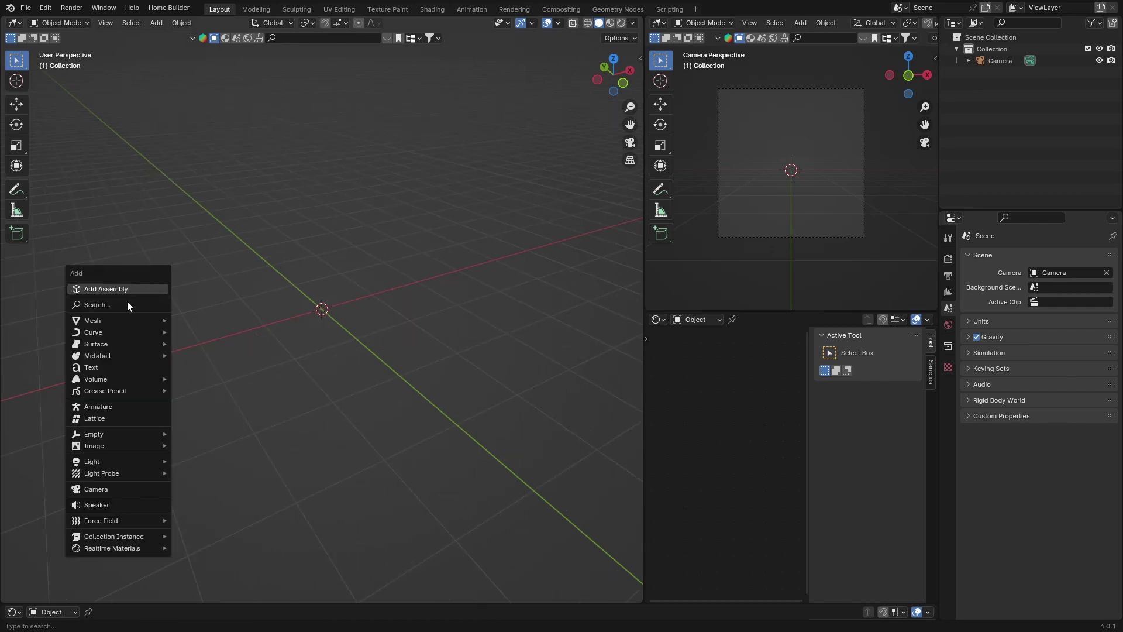
pyautogui.moveTo(117, 320)
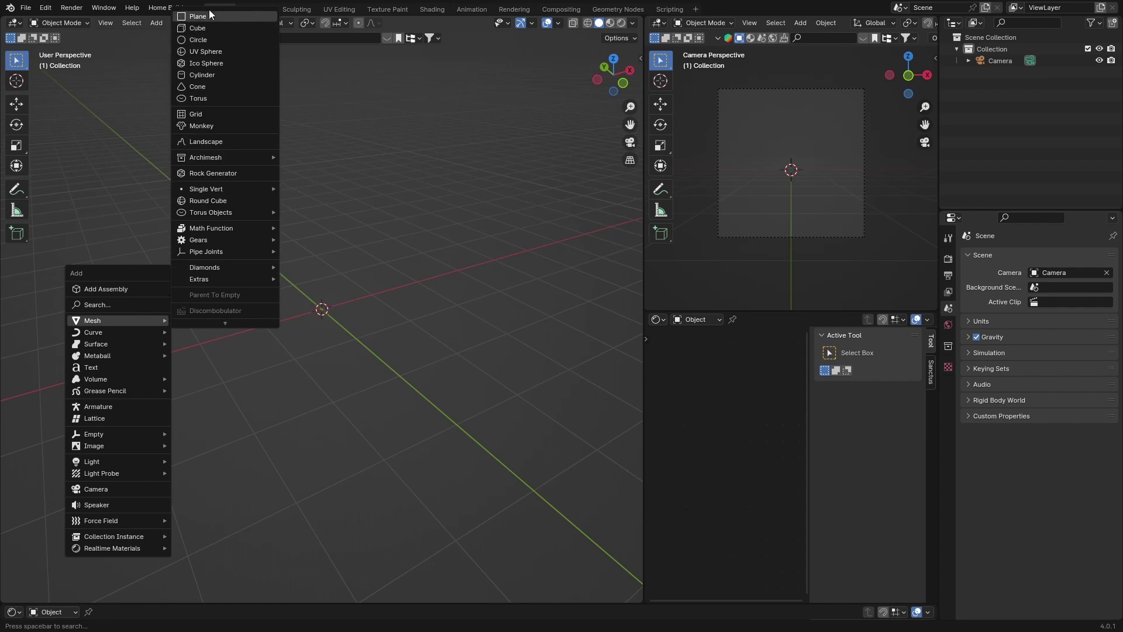
pyautogui.click(211, 14)
pyautogui.press('s')
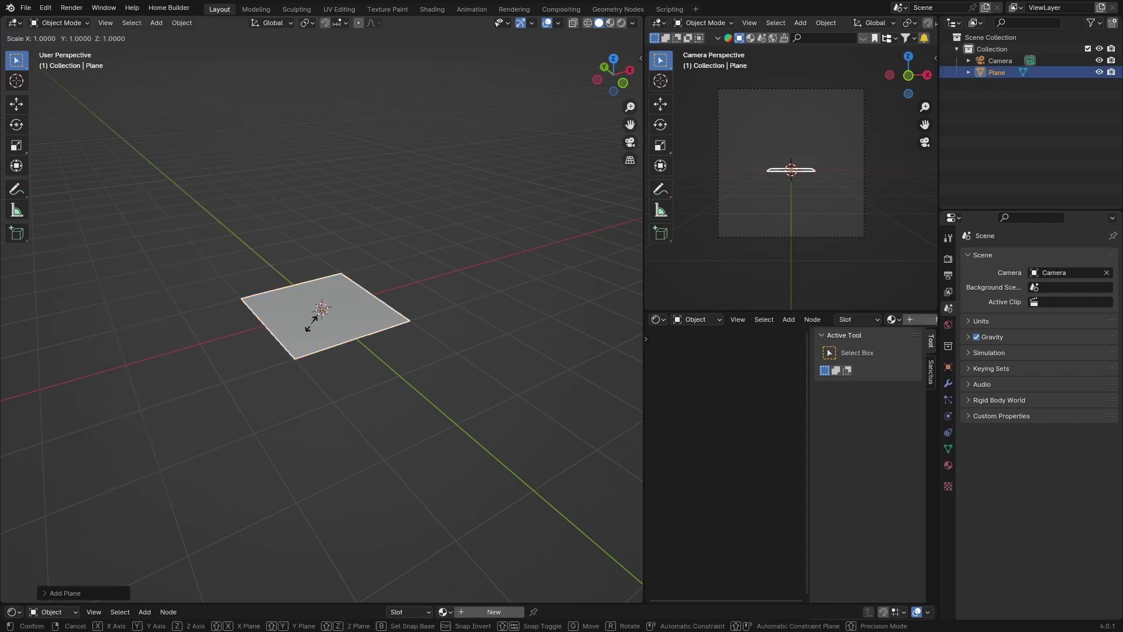
pyautogui.click(284, 343)
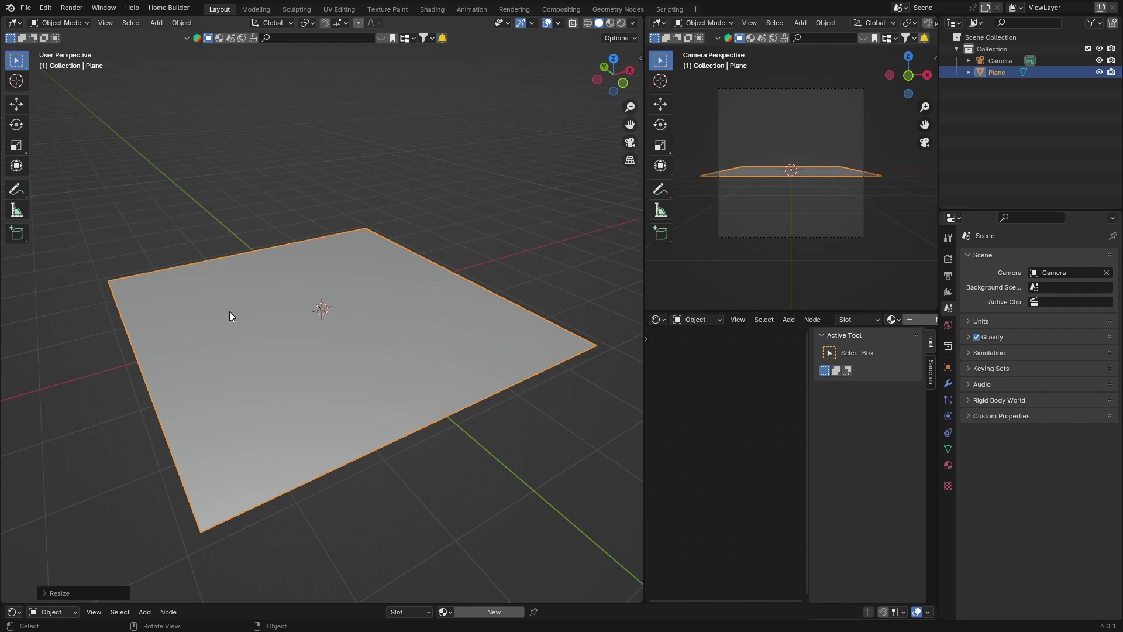
# - In Edit Mode with edge selection, extrude one side edge of the plane upward to form a back wall
pyautogui.press('Tab')
pyautogui.press('r')
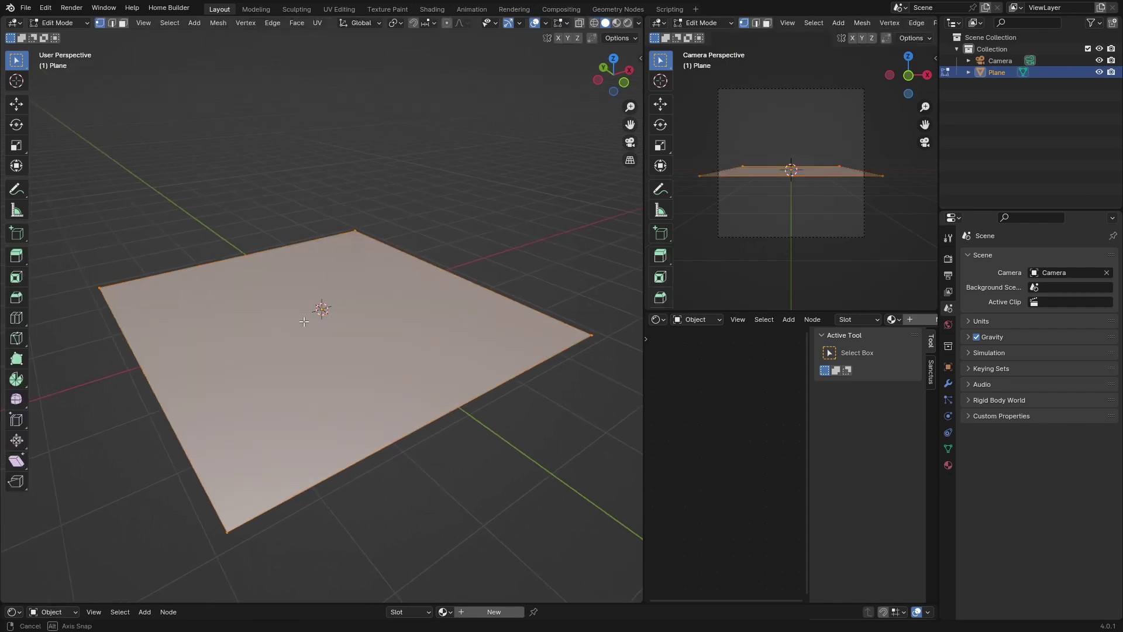
pyautogui.click(122, 27)
pyautogui.click(114, 24)
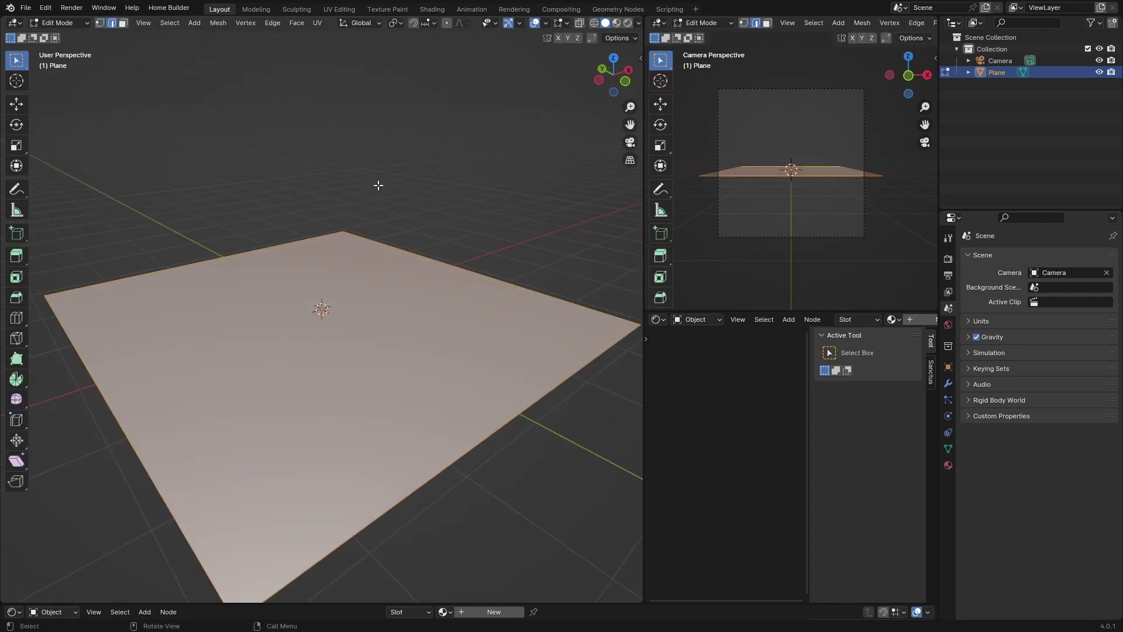
pyautogui.click(455, 264)
pyautogui.press('e')
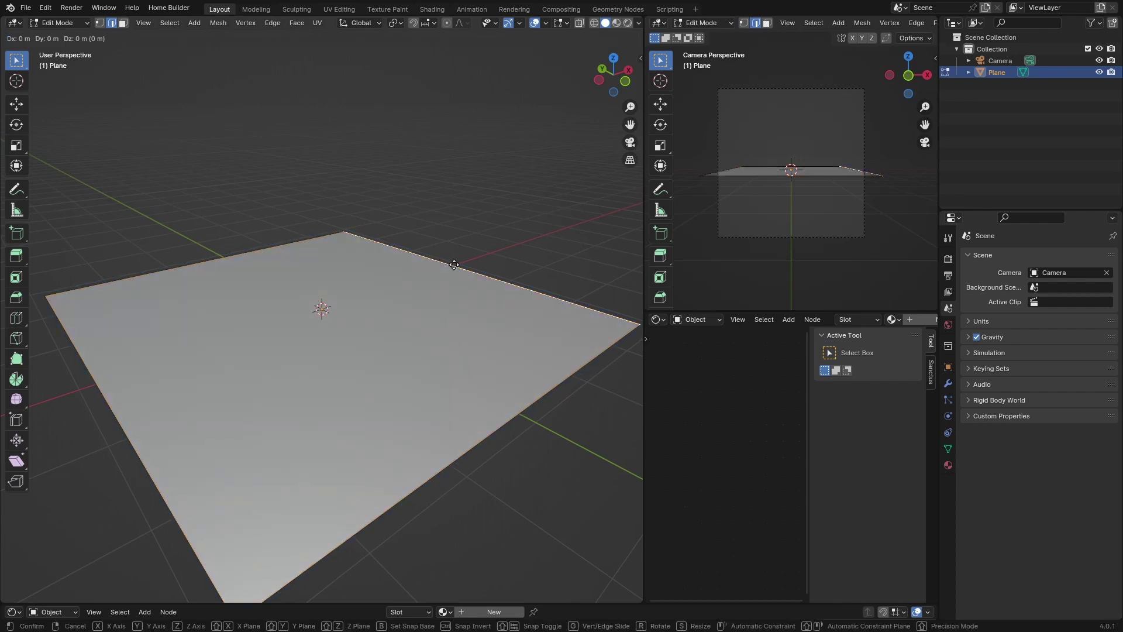
pyautogui.click(457, 75)
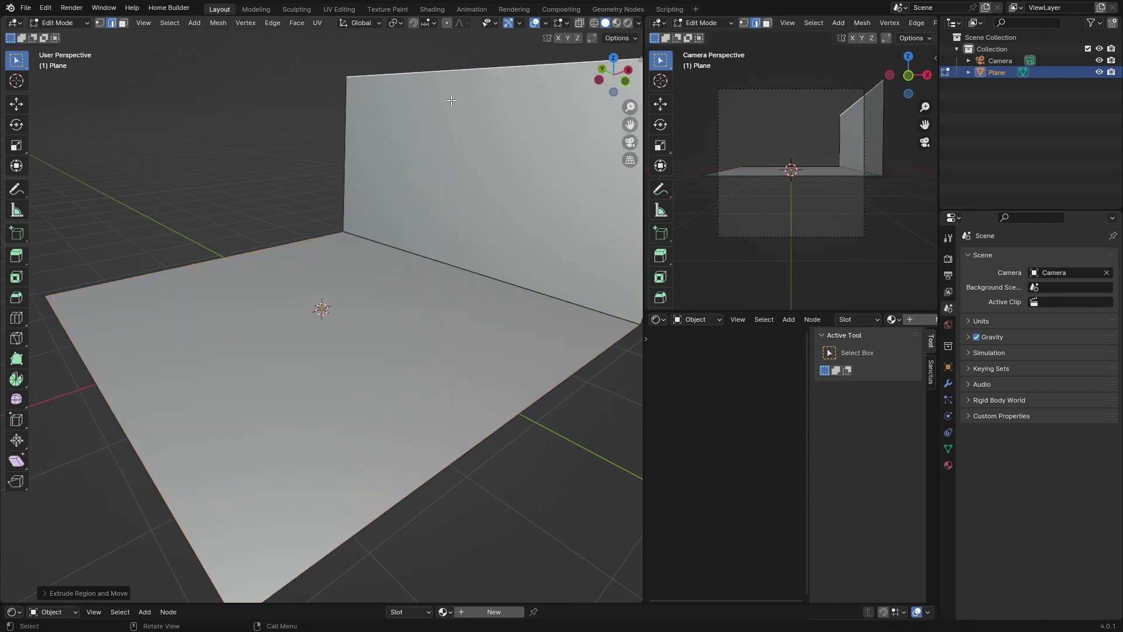
# - Bevel the edge between floor and back wall about 0.307 m wide with multiple segments to make a smooth curve
pyautogui.click(462, 267)
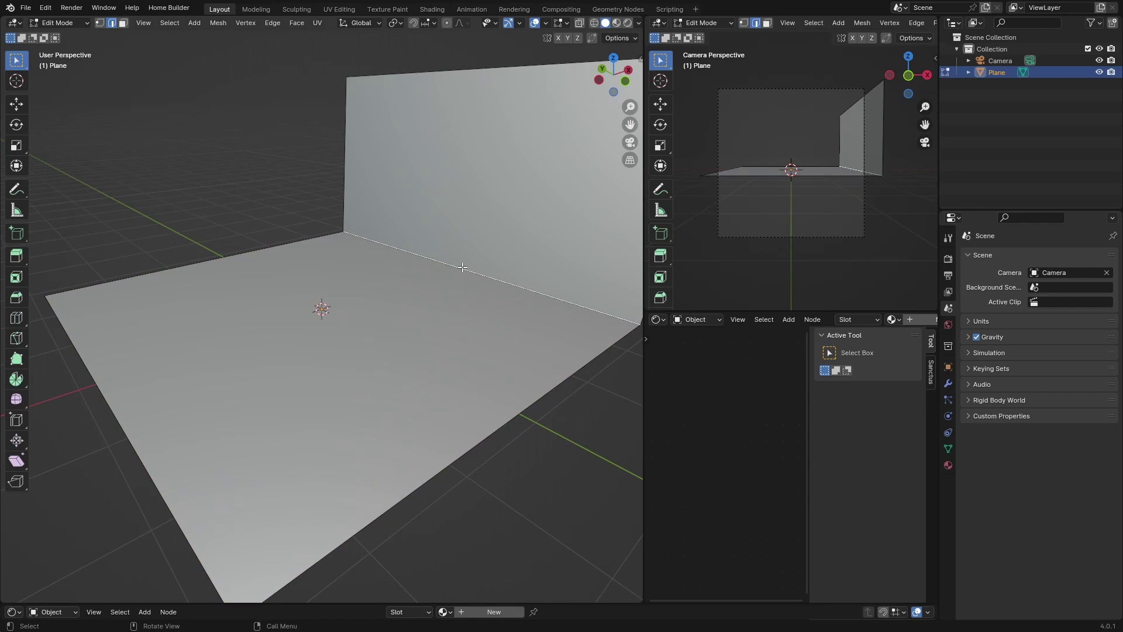
pyautogui.hotkey('ctrl', 'b')
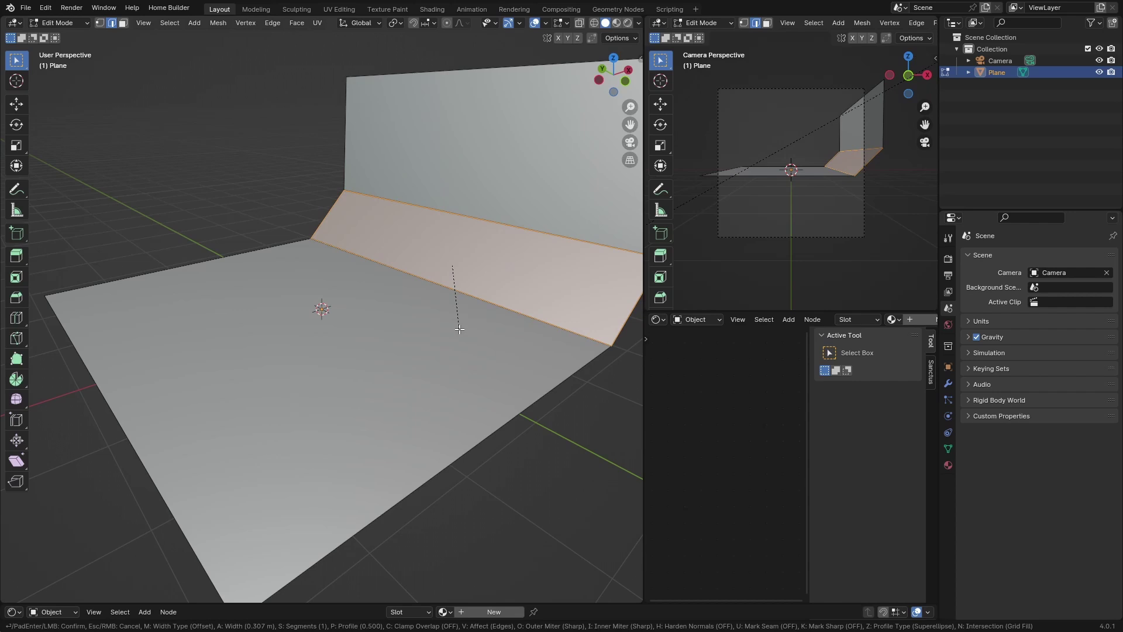
pyautogui.scroll(11, 459, 329)
pyautogui.click(460, 329)
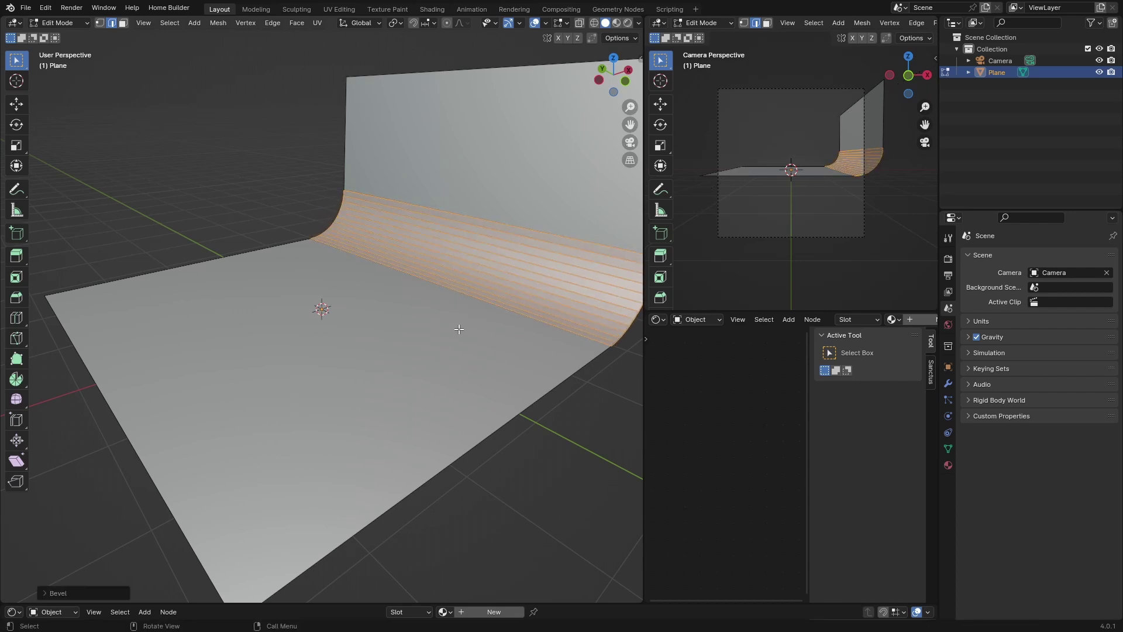
# - Return to Object Mode and apply Shade Smooth to the curved backdrop
pyautogui.press('Tab')
pyautogui.rightClick(427, 325)
pyautogui.click(411, 327)
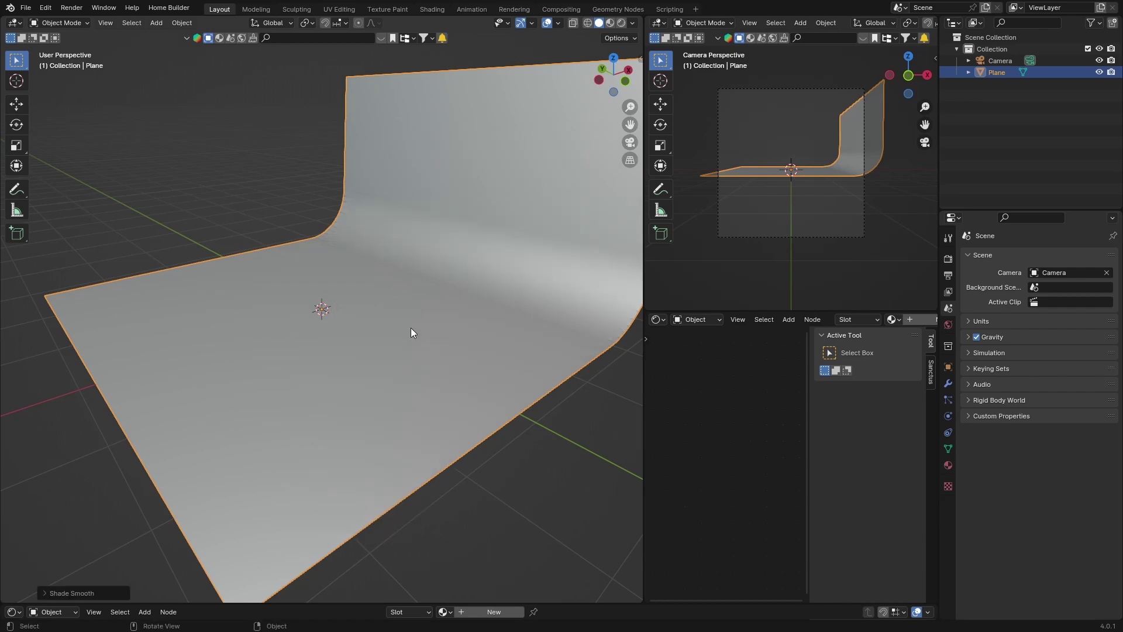
# - Add a Solidify modifier to the backdrop and set its thickness to 0.14 m
pyautogui.scroll(-5, 258, 414)
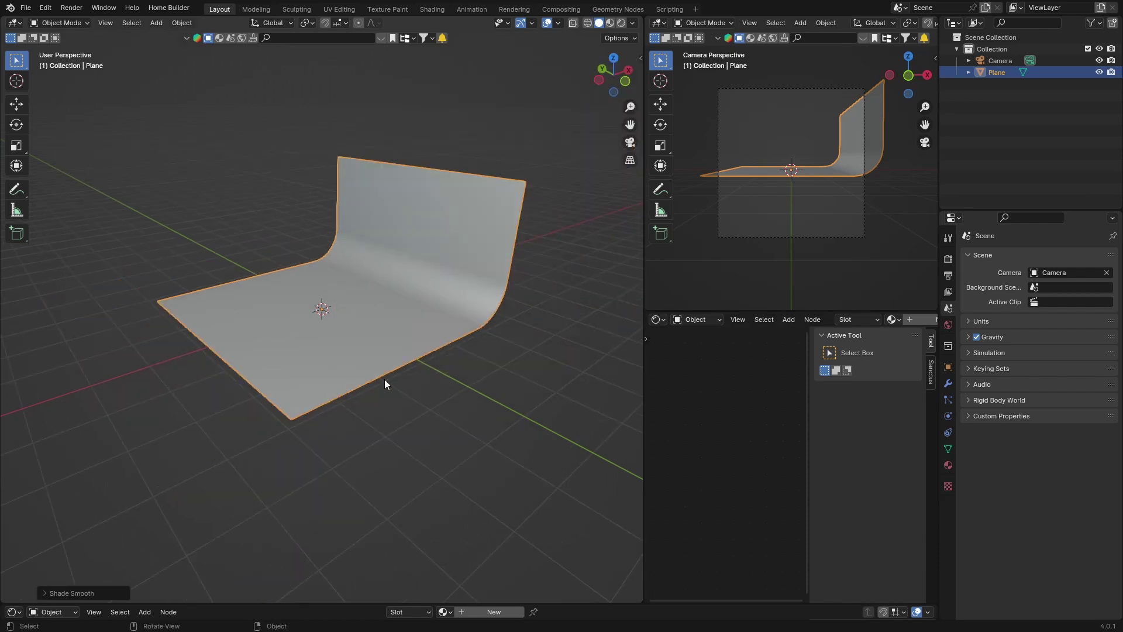
pyautogui.moveTo(384, 379); pyautogui.dragTo(374, 380, button='middle')
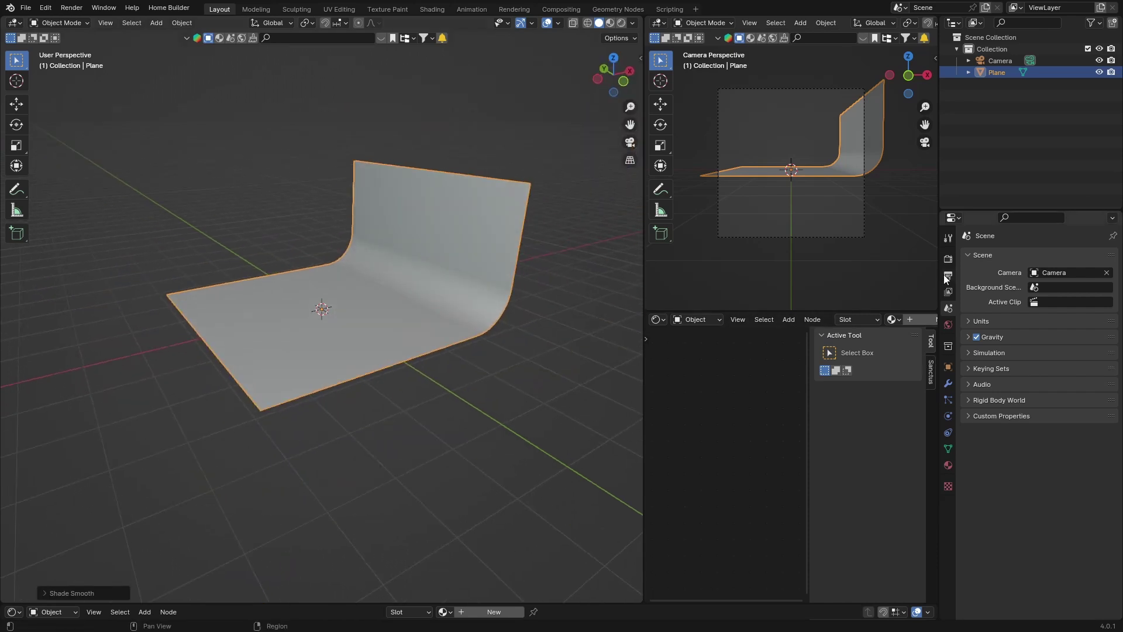
pyautogui.click(947, 385)
pyautogui.click(1015, 261)
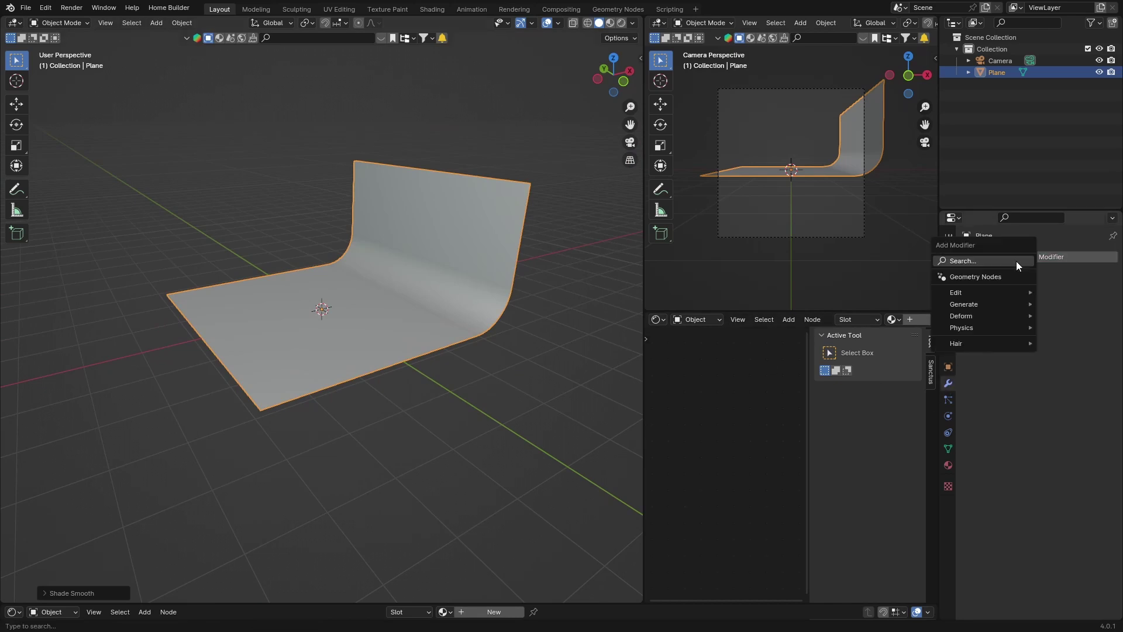
pyautogui.click(967, 262)
pyautogui.write('soli')
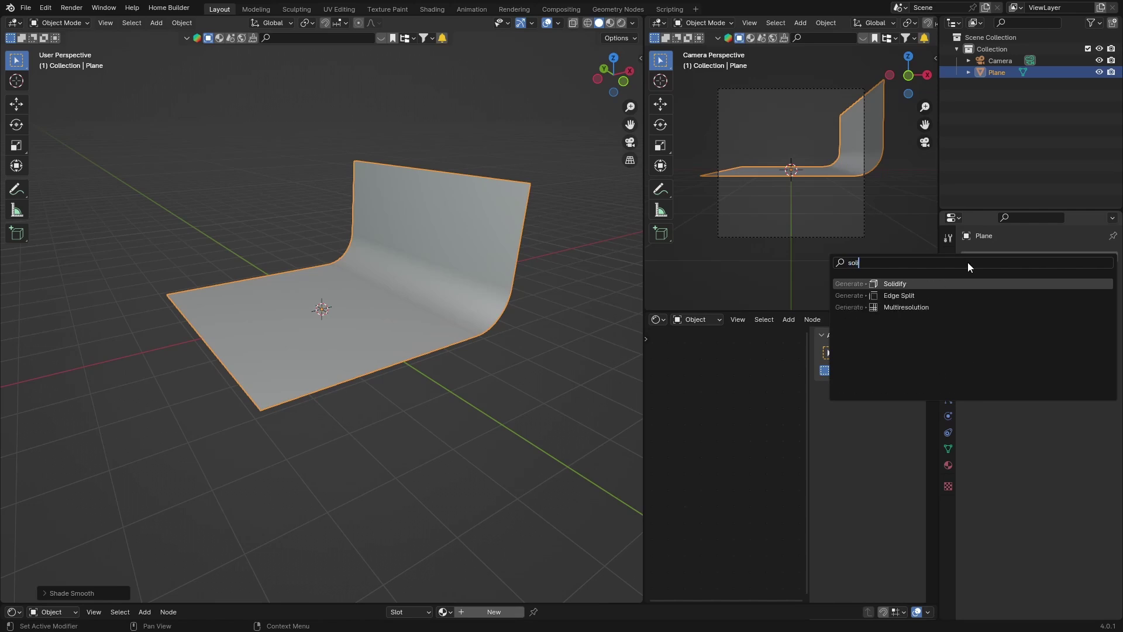
pyautogui.press('Return')
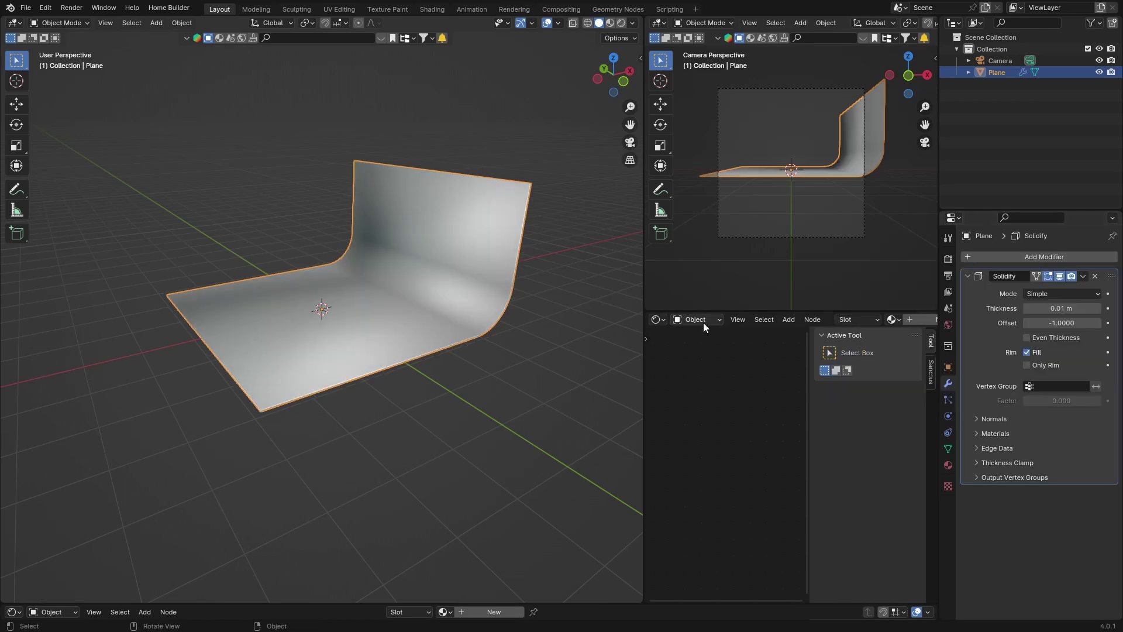
pyautogui.moveTo(451, 331); pyautogui.dragTo(496, 333, button='middle')
pyautogui.moveTo(1058, 308); pyautogui.dragTo(1103, 308)
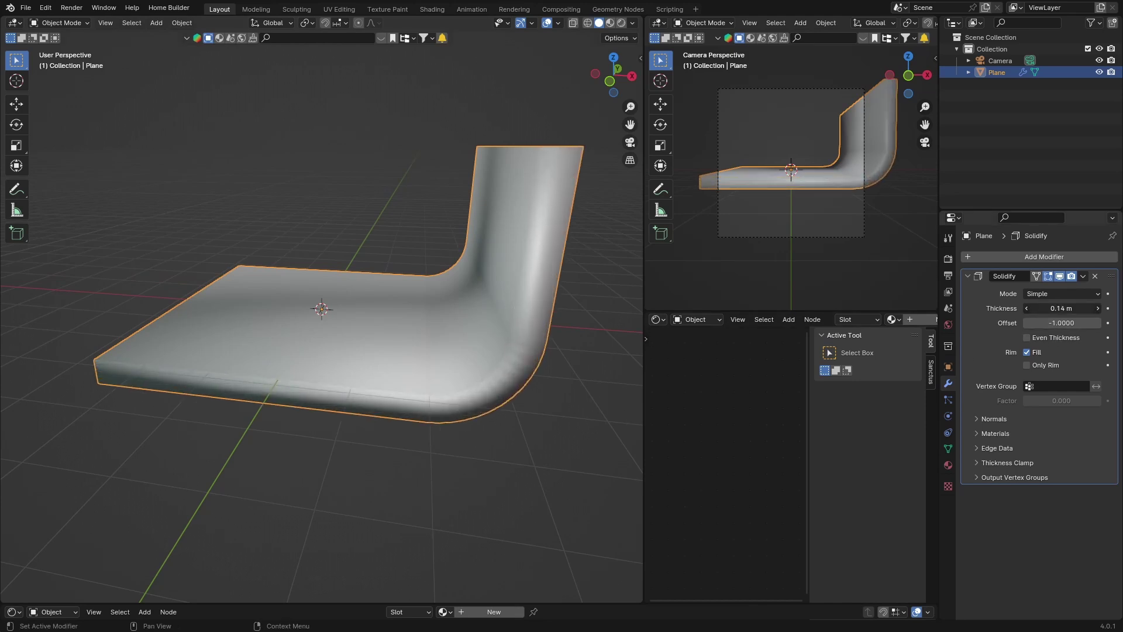
# - Scale the whole backdrop down uniformly so it sits well inside the camera frame
pyautogui.moveTo(375, 334); pyautogui.dragTo(24, 454, button='middle')
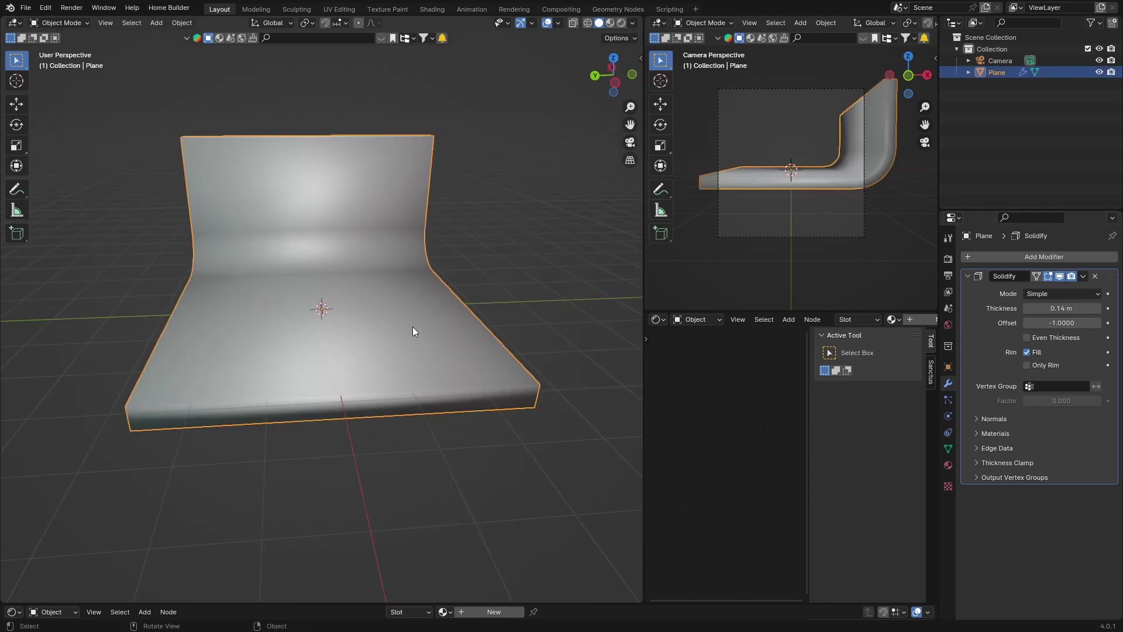
pyautogui.press('s')
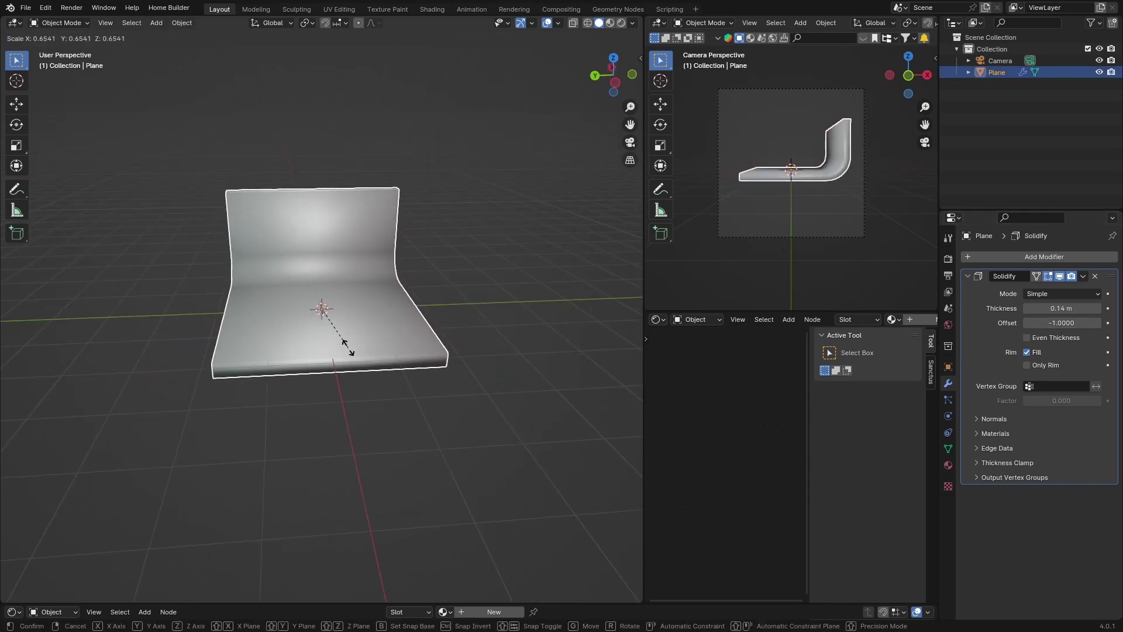
pyautogui.click(336, 328)
pyautogui.moveTo(345, 409); pyautogui.dragTo(286, 419, button='middle')
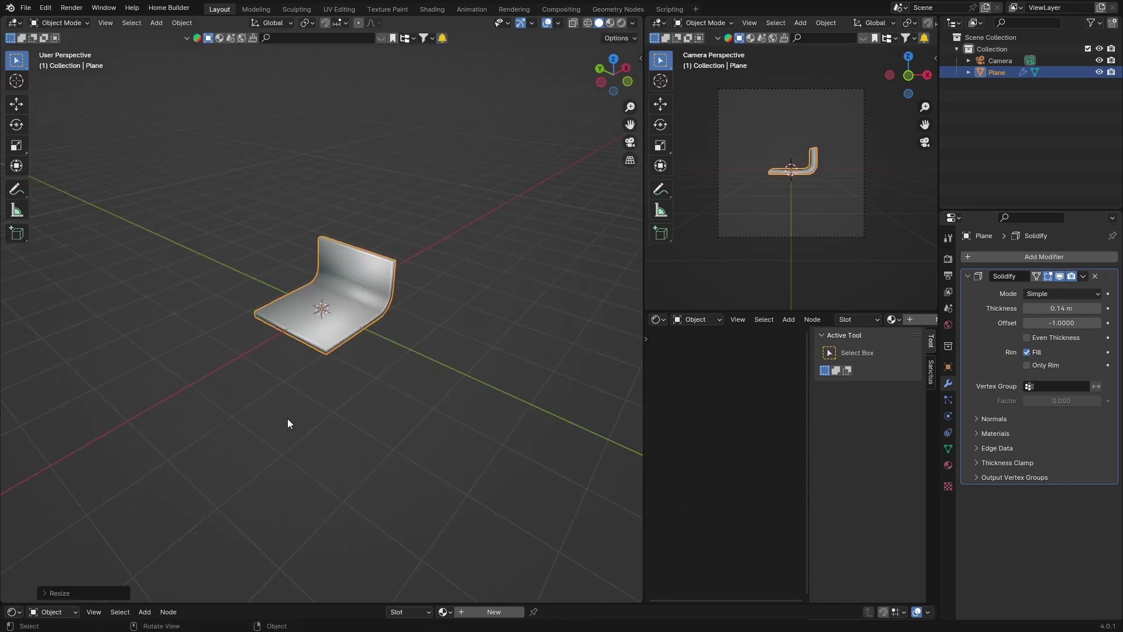
# - Duplicate the backdrop, place the copy beside the original along the Y axis and tilt it with a free trackball rotation
pyautogui.click(287, 419)
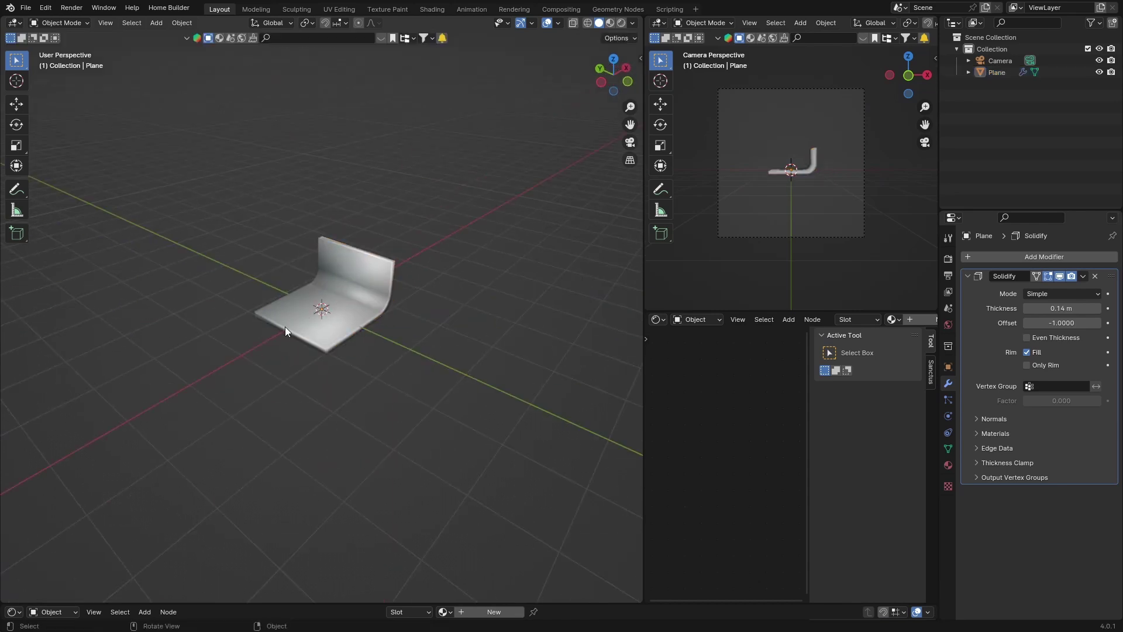
pyautogui.click(342, 279)
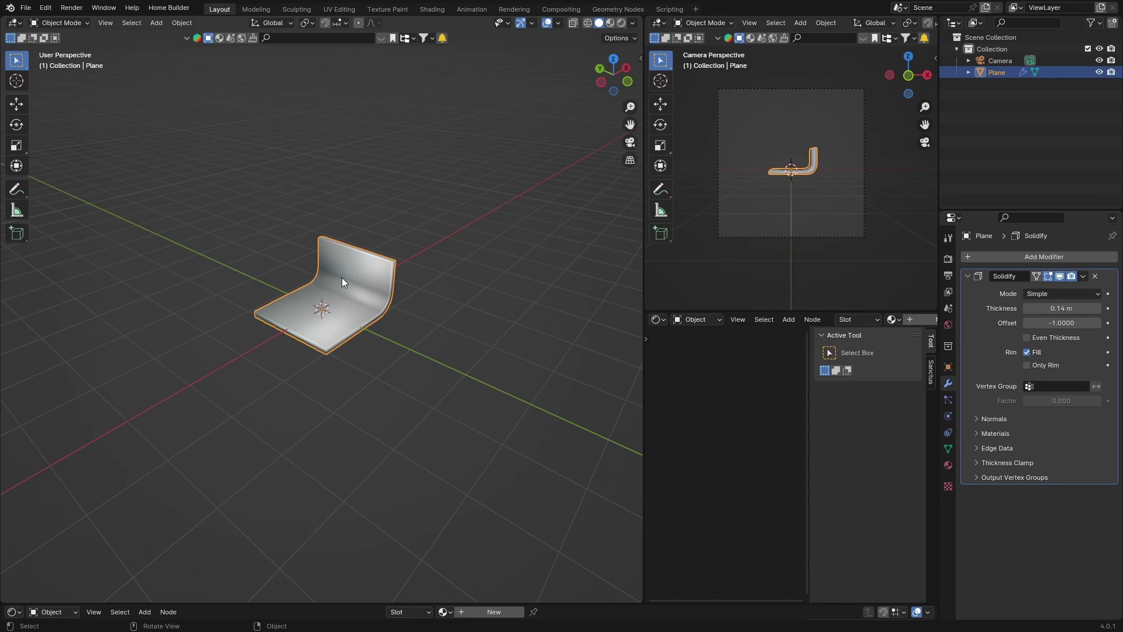
pyautogui.hotkey('shift', 'd')
pyautogui.click(461, 330)
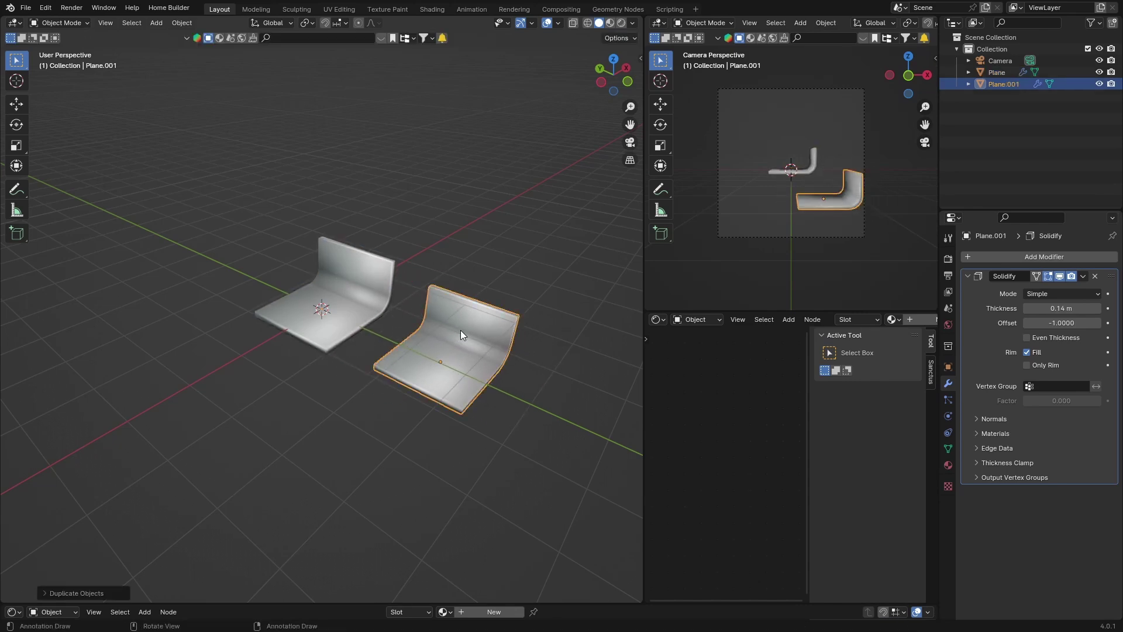
pyautogui.press('r')
pyautogui.press('r')
pyautogui.click(175, 484)
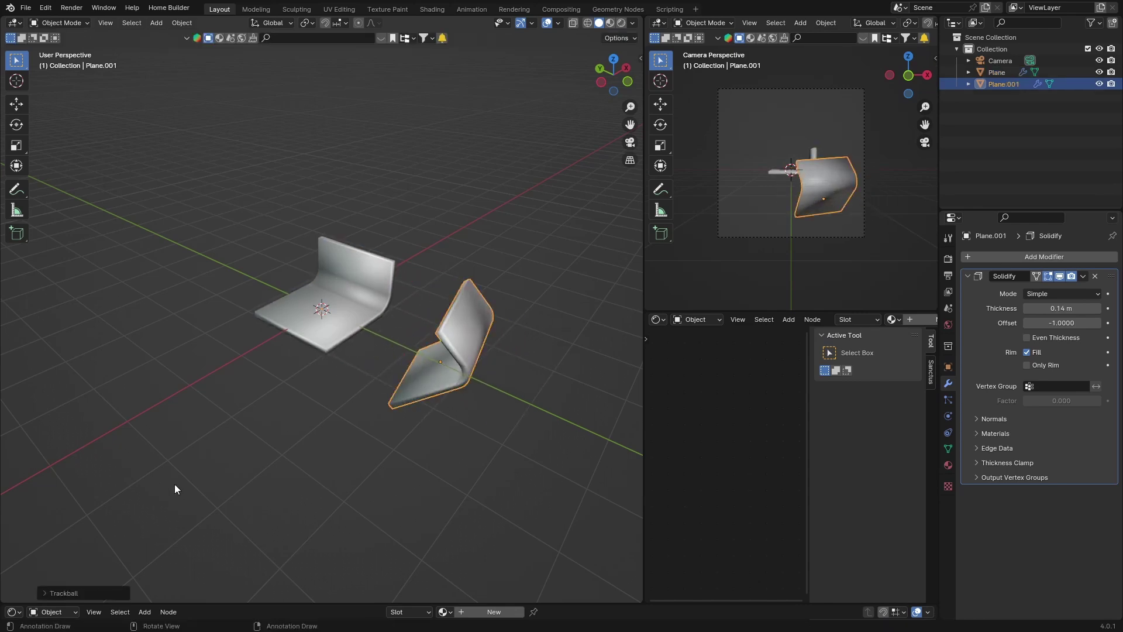
# - Duplicate the tilted copy to the opposite side of the original backdrop and give it a different trackball rotation
pyautogui.moveTo(174, 483); pyautogui.dragTo(283, 297, button='middle')
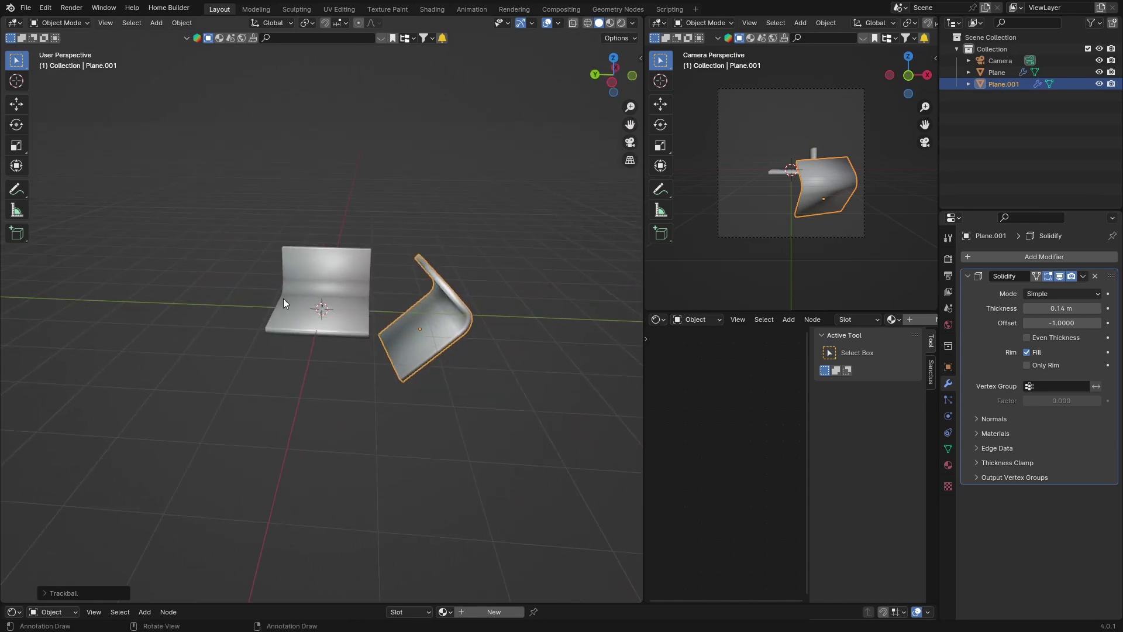
pyautogui.hotkey('shift', 'd')
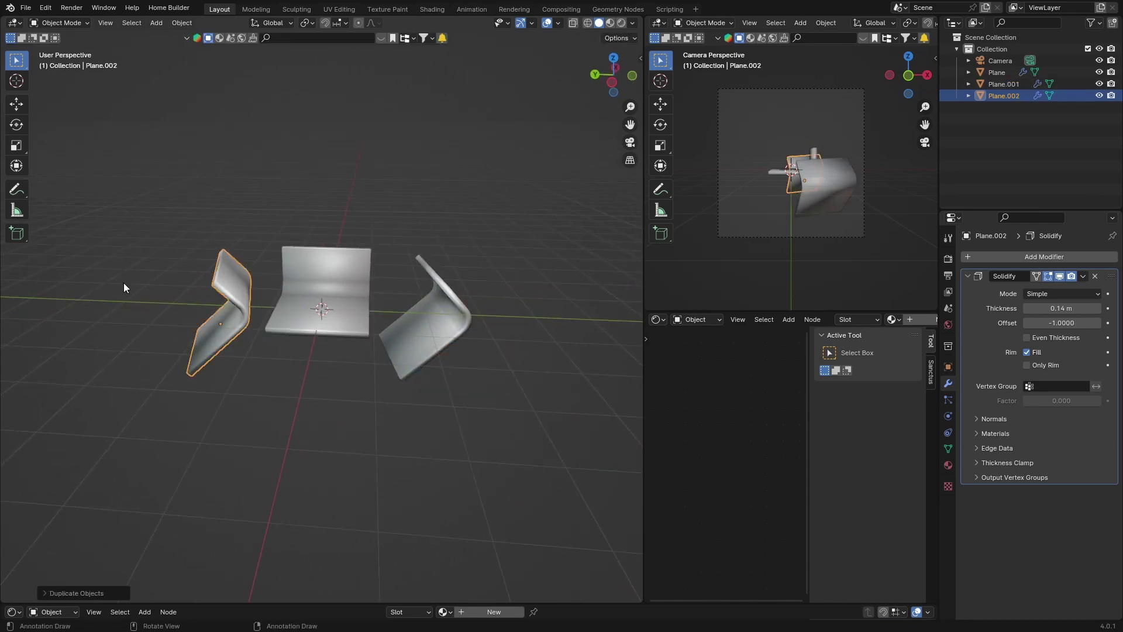
pyautogui.press('r')
pyautogui.press('r')
pyautogui.click(317, 322)
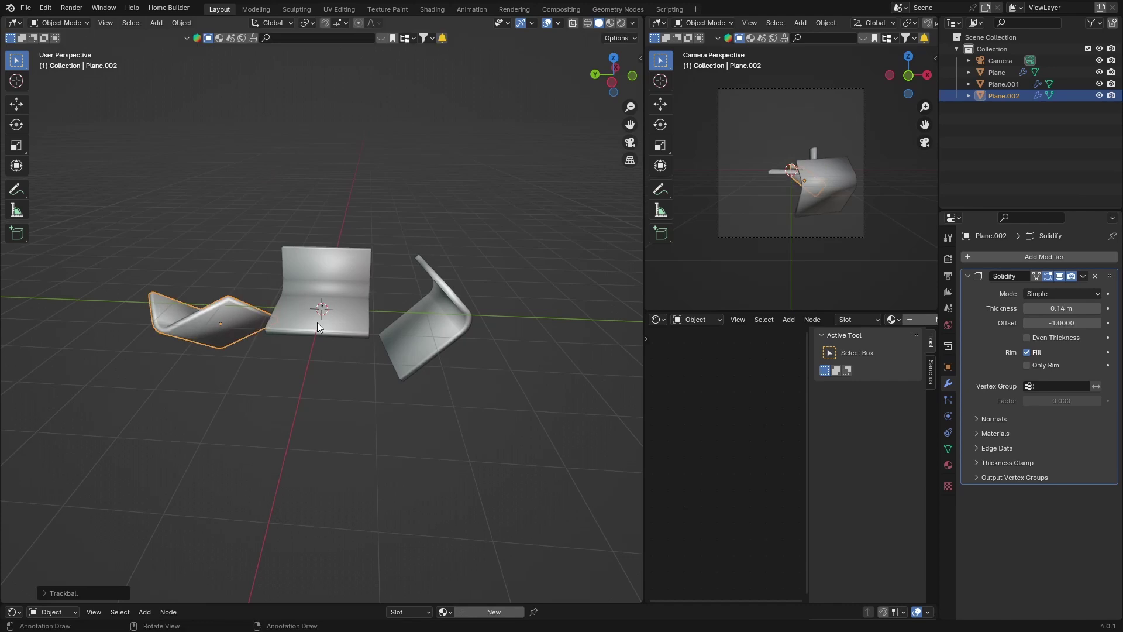
# - Delete both rotated copies, keeping only the original backdrop
pyautogui.moveTo(317, 321)
pyautogui.mouseDown(button='middle')
pyautogui.moveTo(333, 497)
pyautogui.moveTo(276, 429)
pyautogui.moveTo(307, 337)
pyautogui.mouseUp(button='middle')
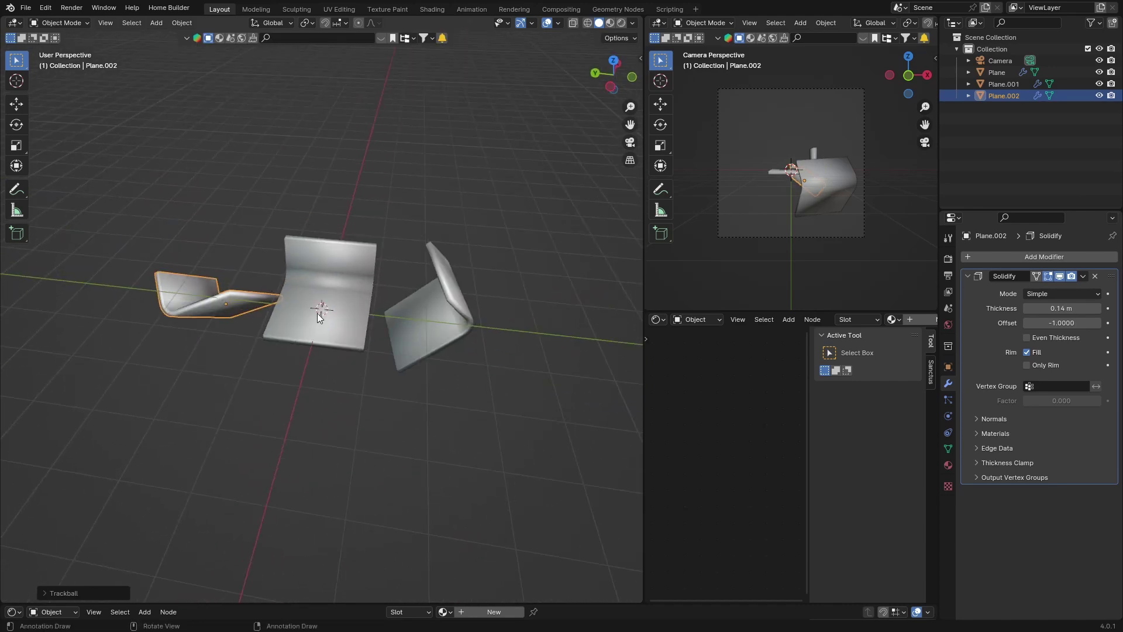
pyautogui.scroll(7, 314, 322)
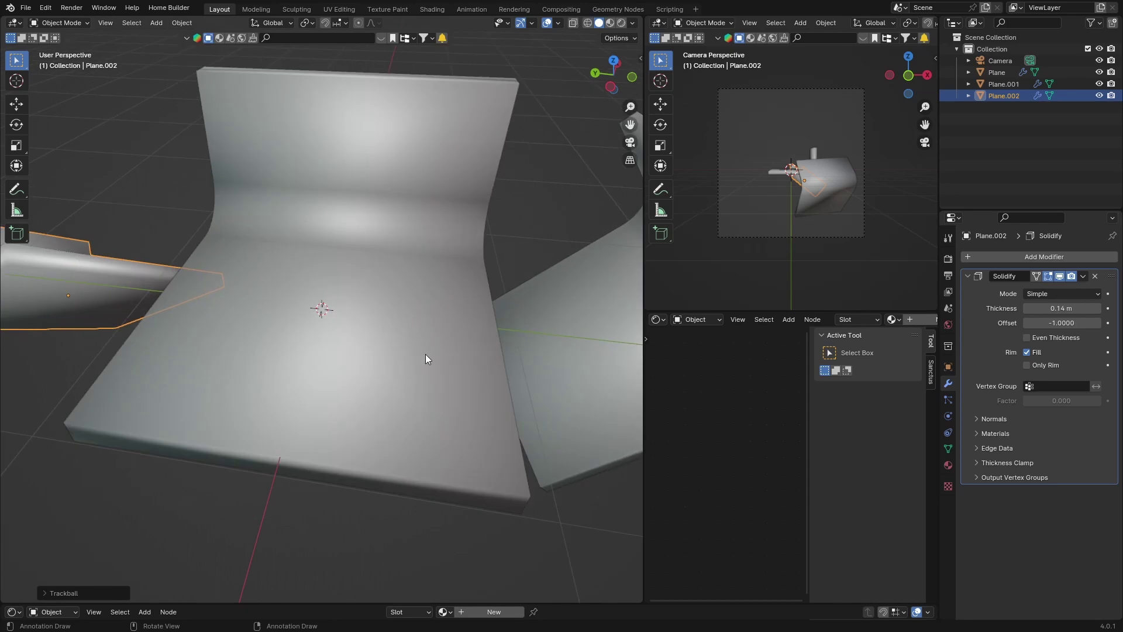
pyautogui.click(574, 332)
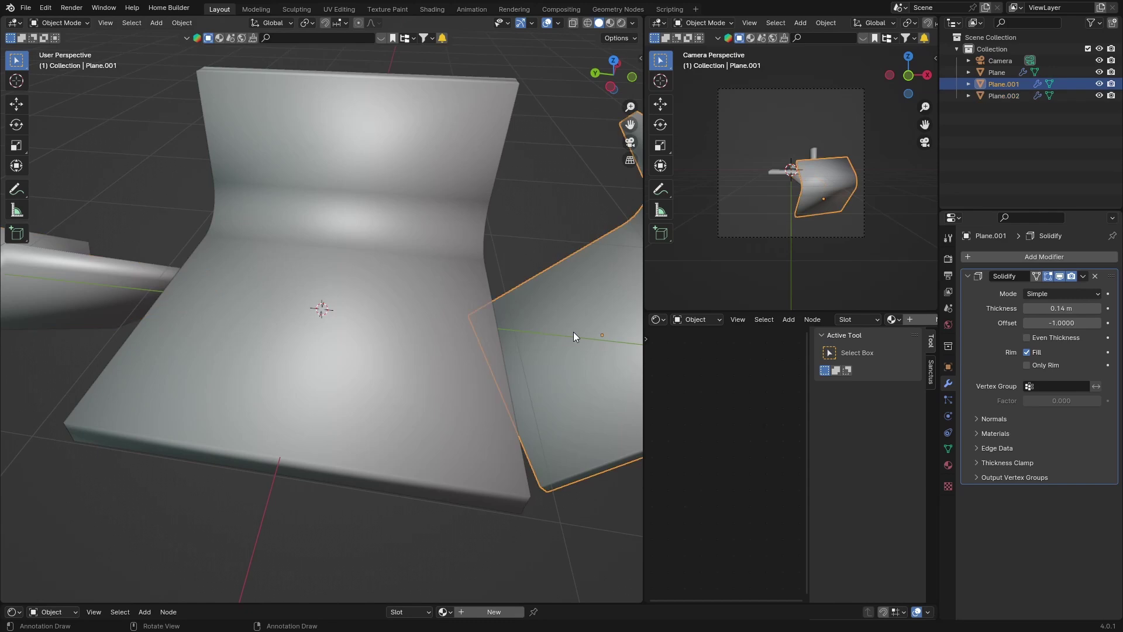
pyautogui.press('Delete')
pyautogui.click(75, 279)
pyautogui.press('Delete')
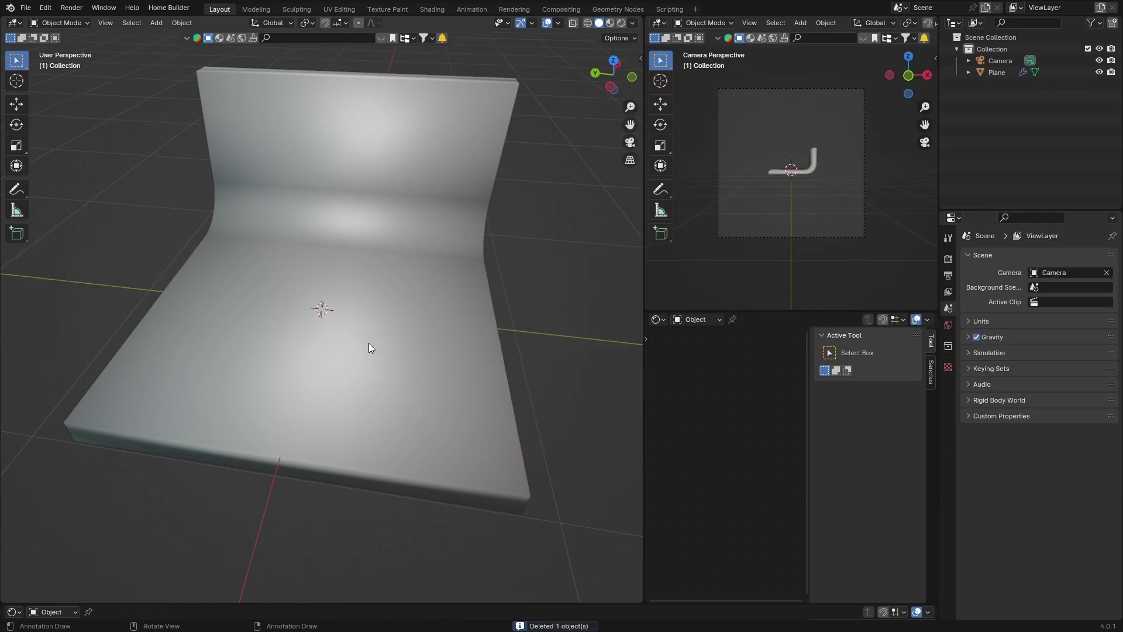
# - Add a mesh cylinder at the origin and scale it down uniformly to fit on the backdrop's floor
pyautogui.press('shift')
pyautogui.hotkey('shift', 'a')
pyautogui.moveTo(408, 336)
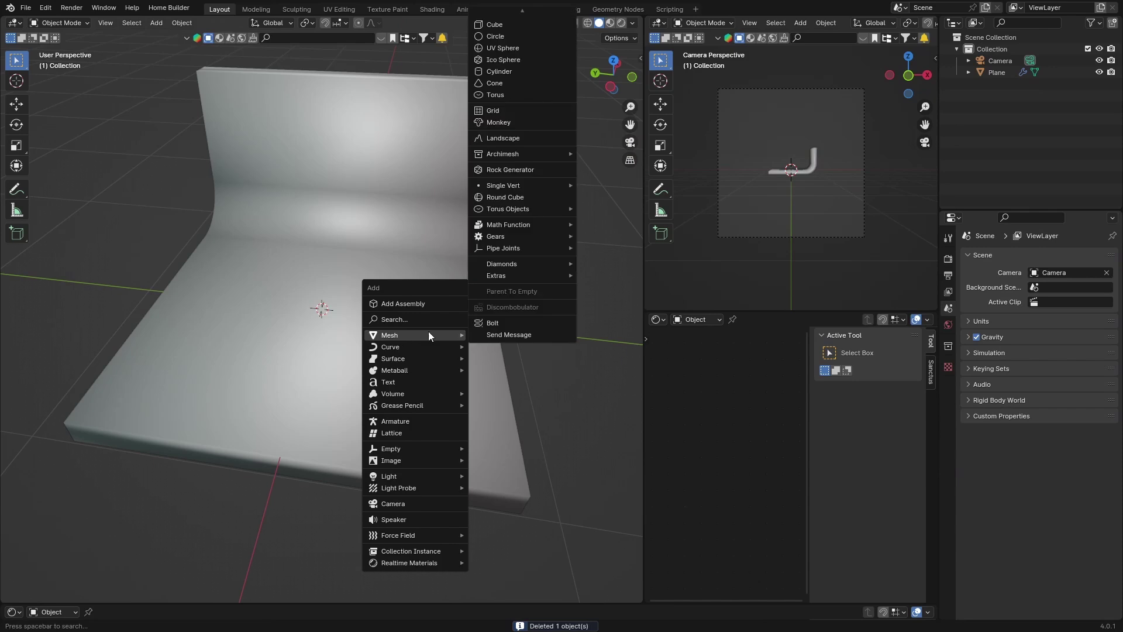
pyautogui.click(496, 75)
pyautogui.press('s')
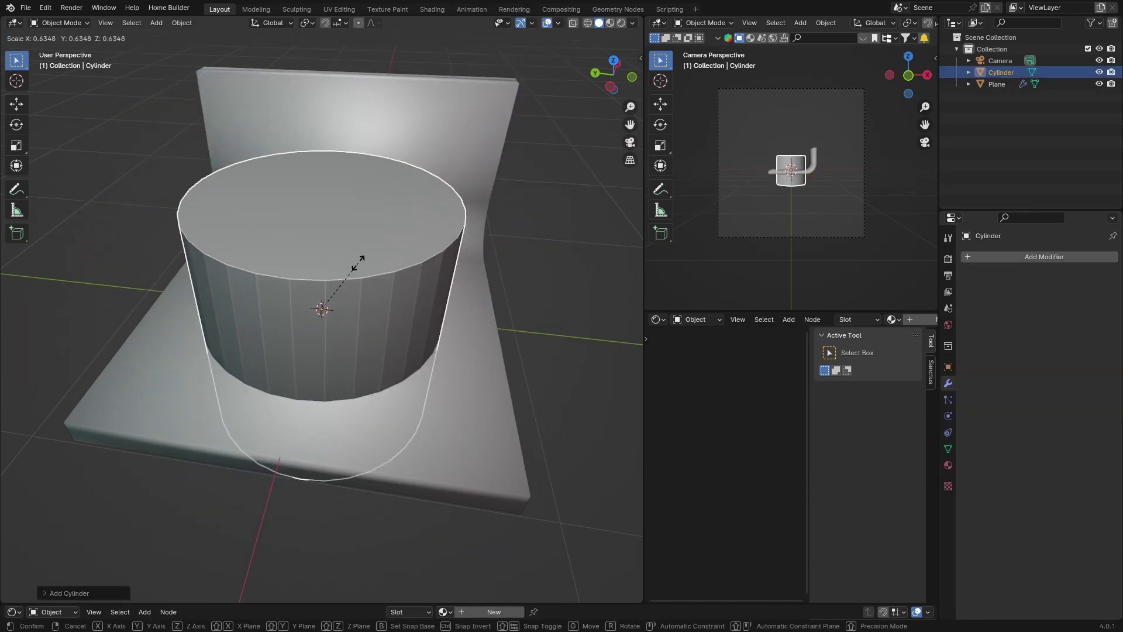
pyautogui.click(459, 293)
pyautogui.click(550, 324)
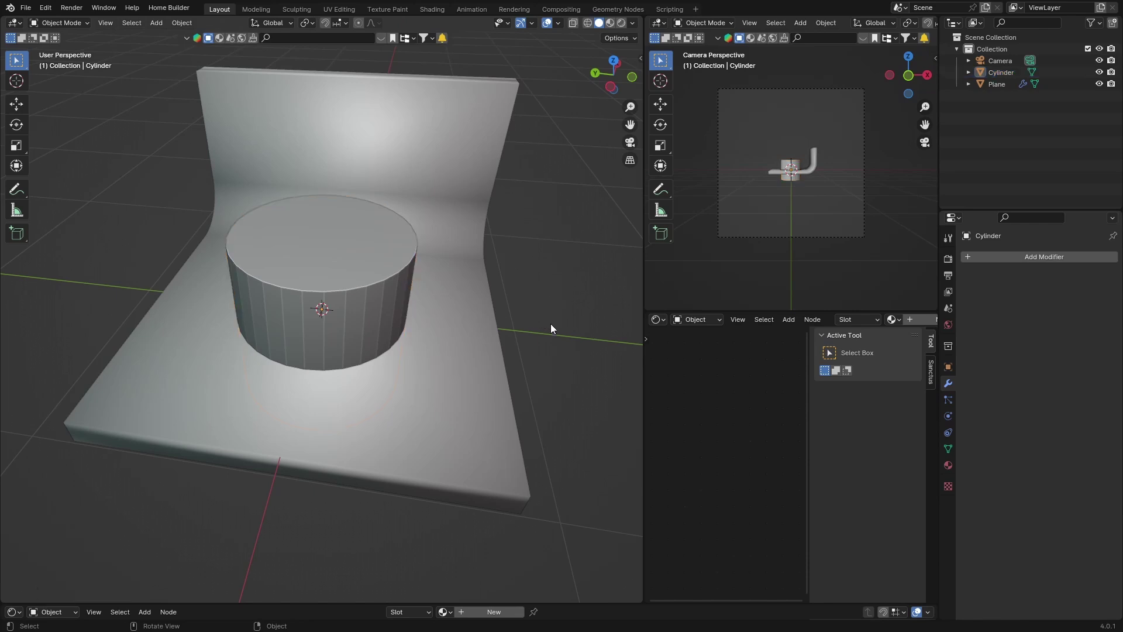
# - Select the cylinder standing on the backdrop's floor and apply Shade Smooth to it
pyautogui.moveTo(550, 324); pyautogui.dragTo(282, 249, button='middle')
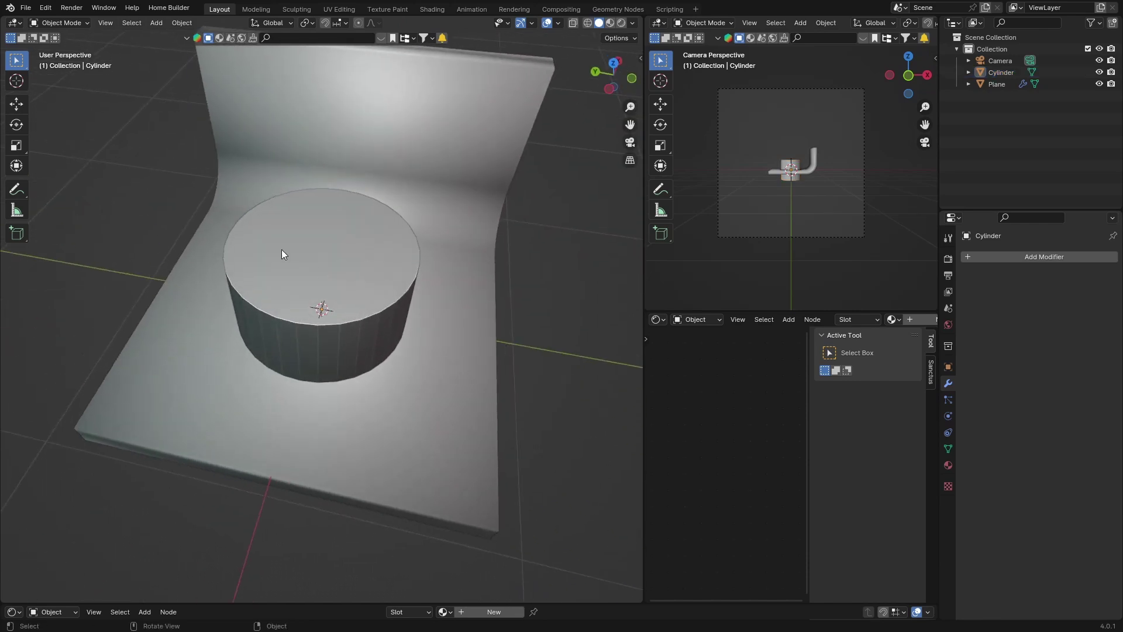
pyautogui.click(278, 247)
pyautogui.rightClick(278, 247)
pyautogui.click(278, 251)
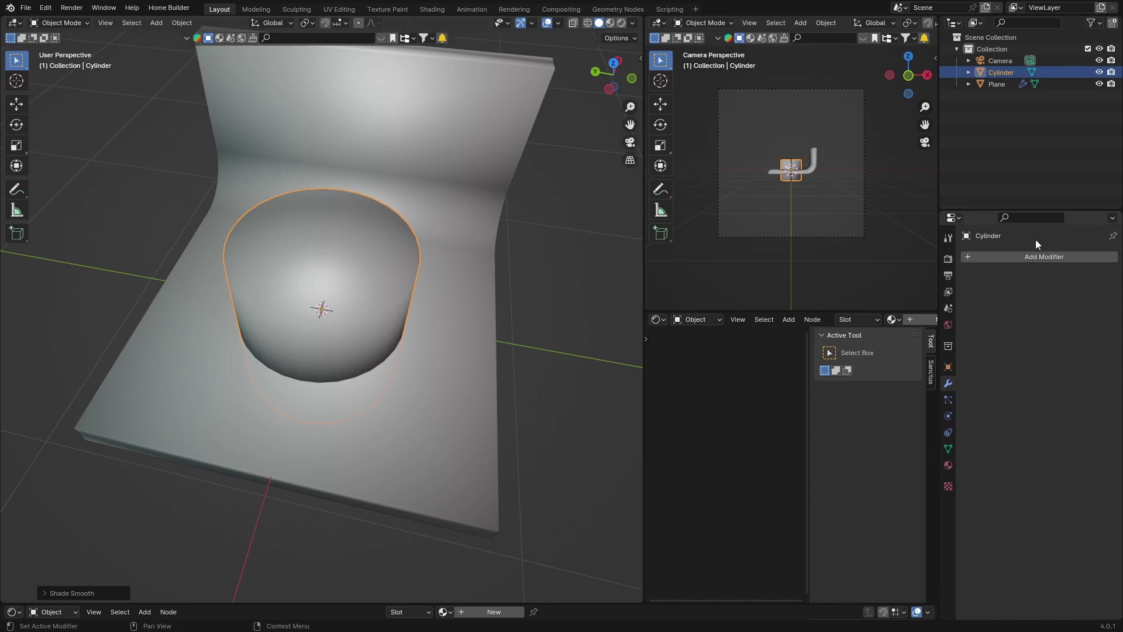
# - Add a Boolean modifier to the backdrop plane, using Difference with the cylinder as its operand object
pyautogui.click(428, 139)
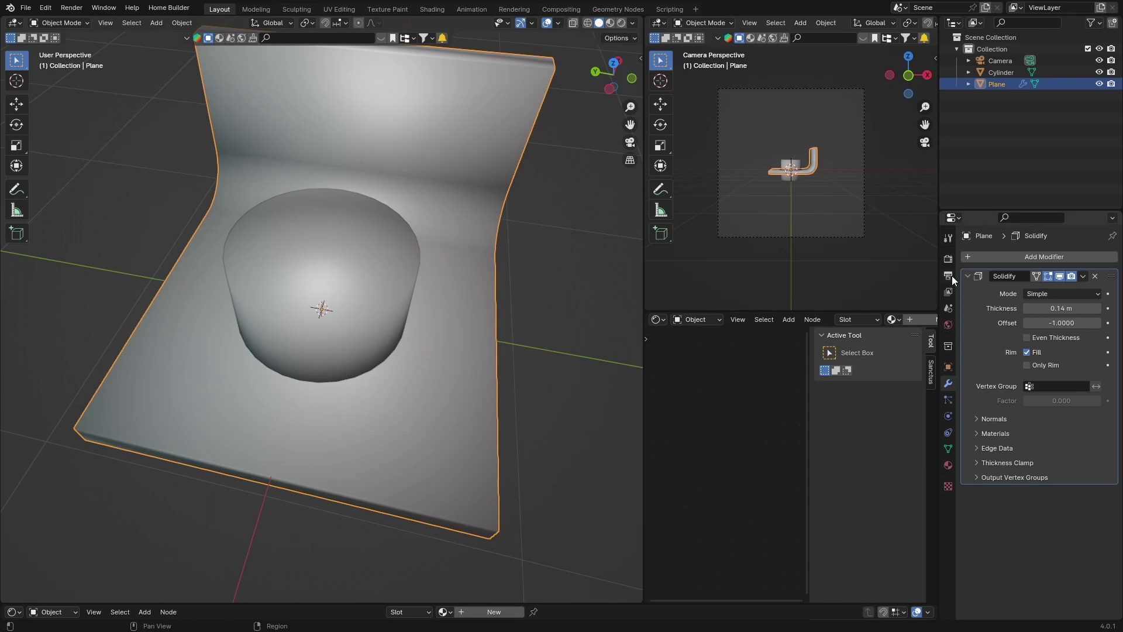
pyautogui.click(1010, 259)
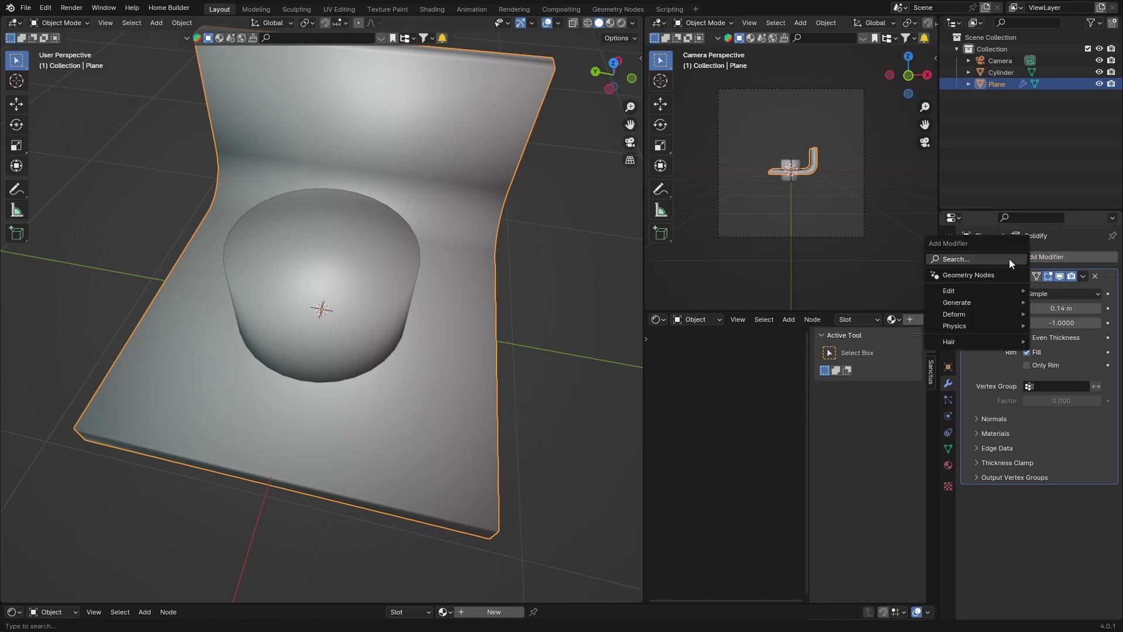
pyautogui.click(957, 259)
pyautogui.write('bool')
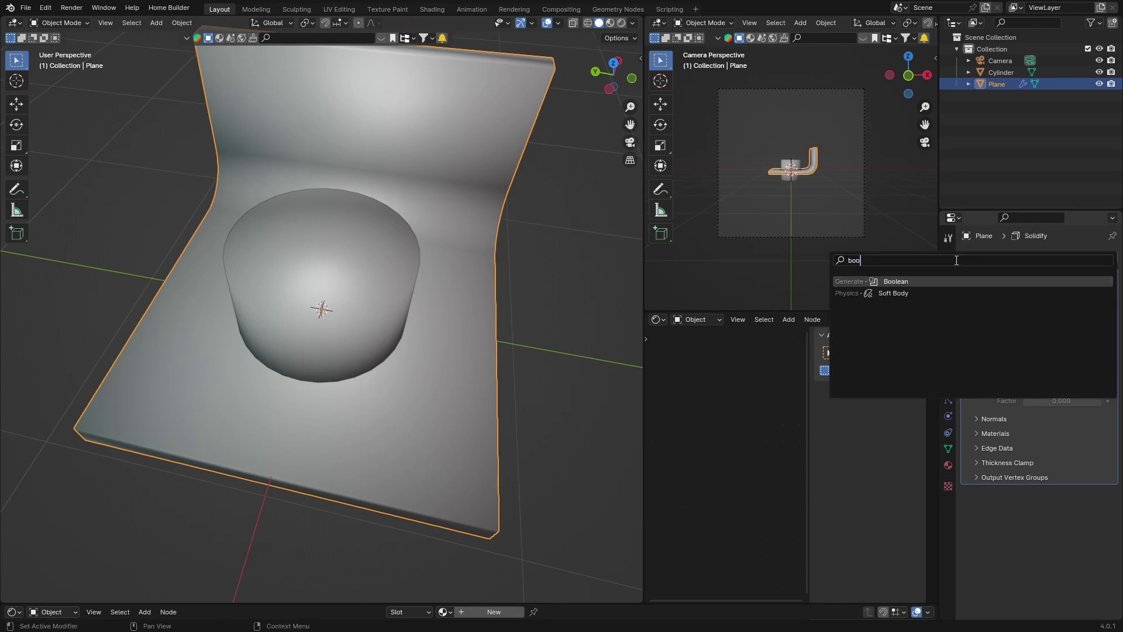
pyautogui.press('Return')
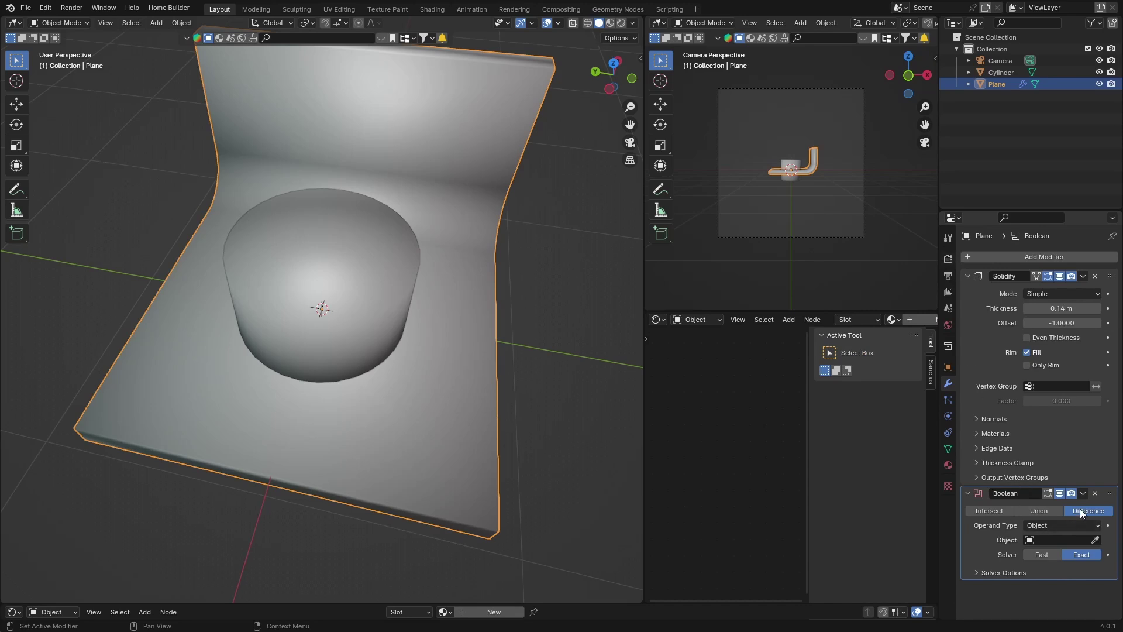
pyautogui.click(1030, 541)
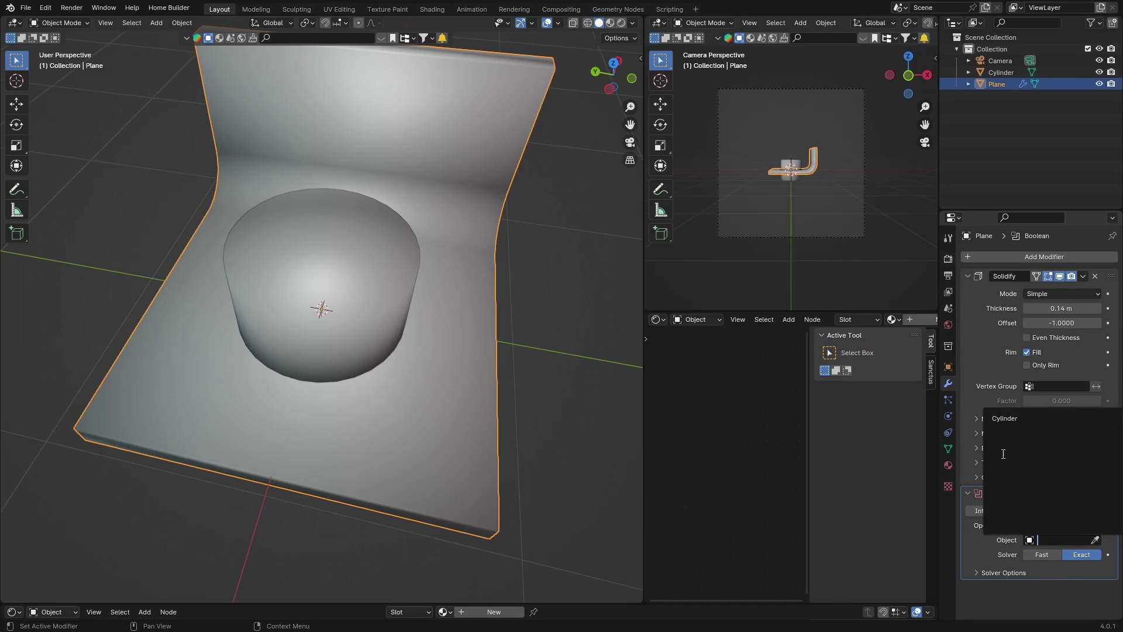
pyautogui.press('Return')
pyautogui.click(1096, 540)
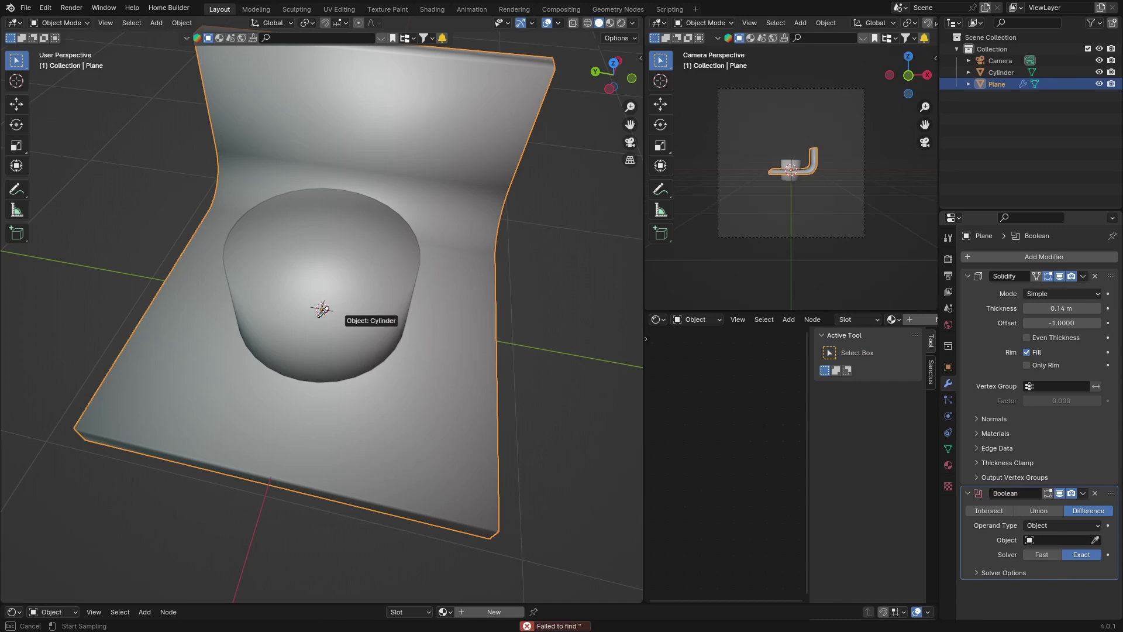
pyautogui.click(264, 279)
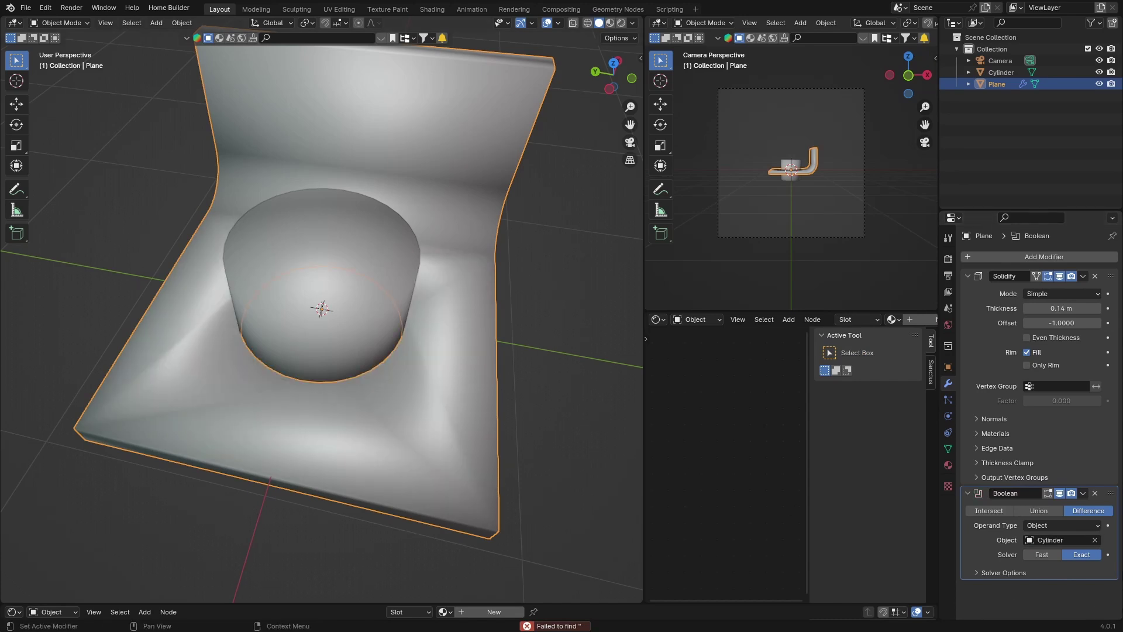
# - Hide the cylinder in the viewport and examine the hole cut in the backdrop's floor from several angles
pyautogui.click(1100, 72)
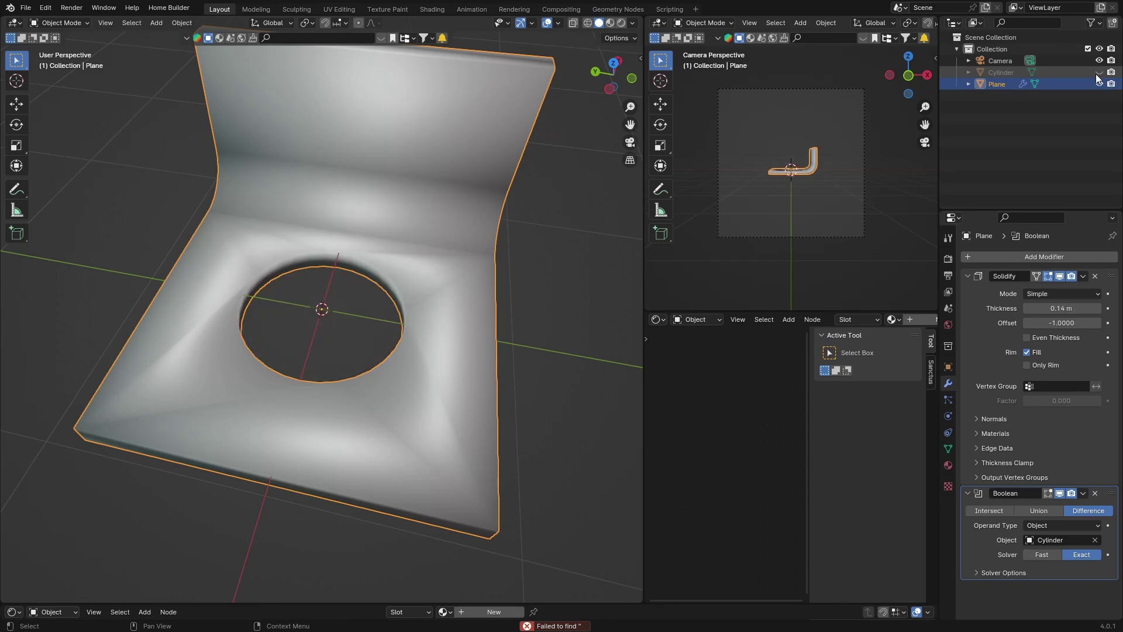
pyautogui.click(45, 270)
pyautogui.moveTo(164, 413); pyautogui.dragTo(430, 337, button='middle')
pyautogui.moveTo(238, 370); pyautogui.dragTo(196, 358, button='middle')
pyautogui.click(286, 402)
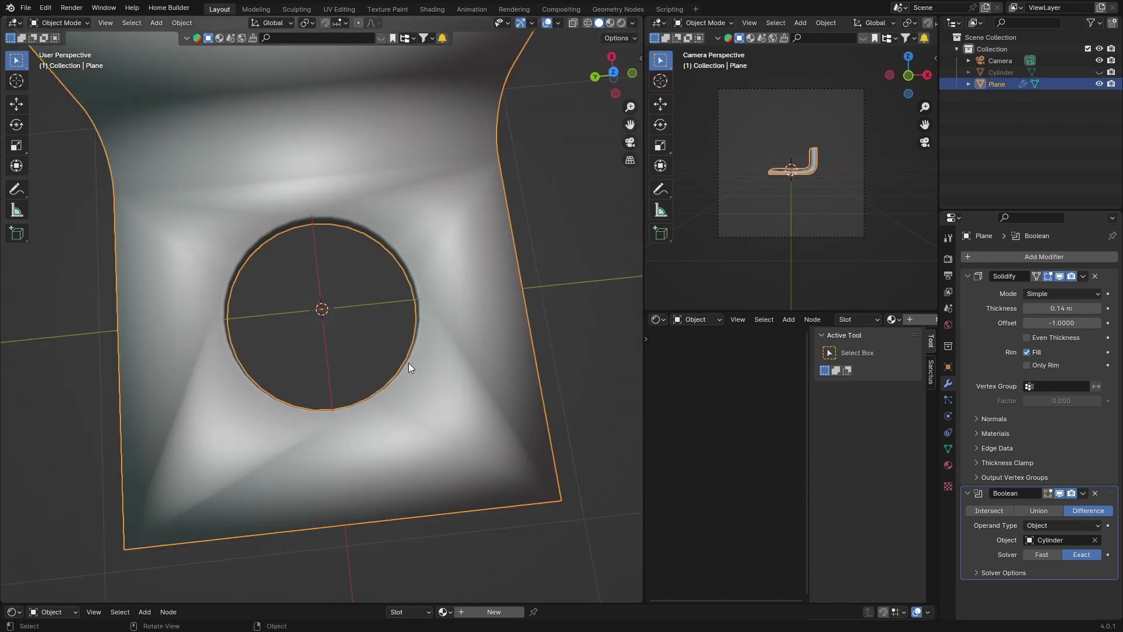
pyautogui.click(561, 269)
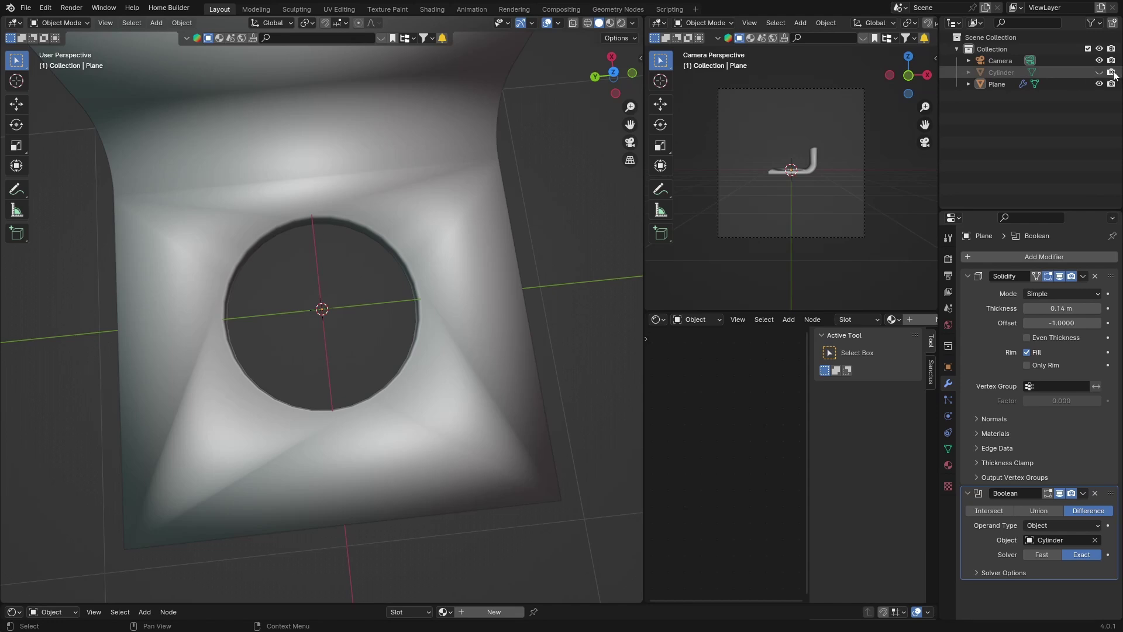
pyautogui.moveTo(145, 450); pyautogui.dragTo(138, 410, button='middle')
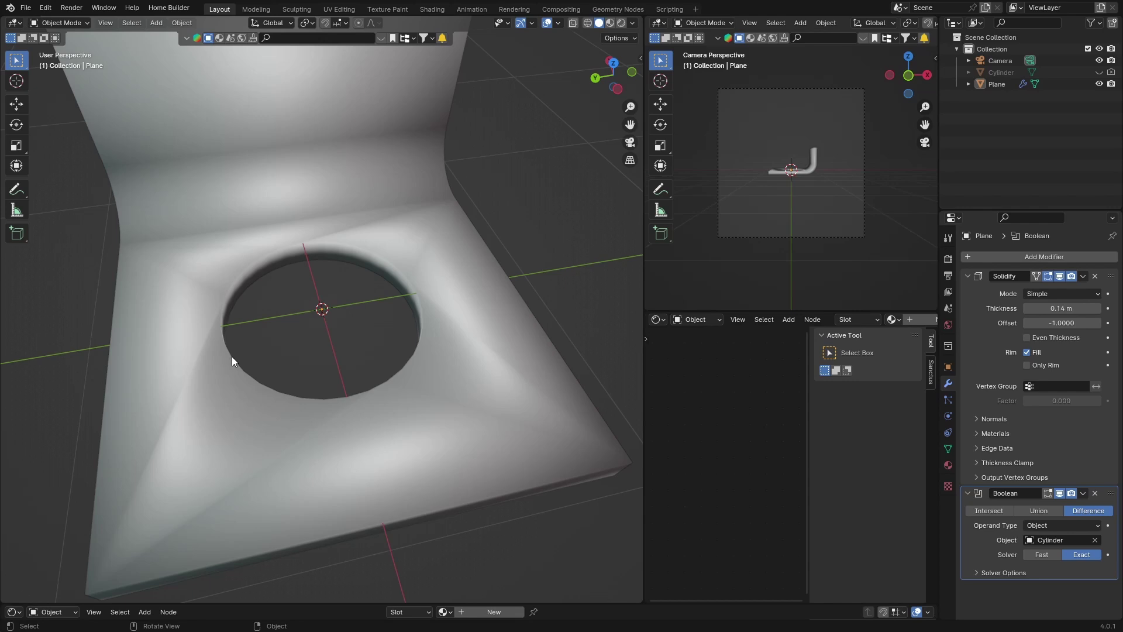
# - Delete the backdrop plane from the scene
pyautogui.click(290, 165)
pyautogui.press('Delete')
pyautogui.moveTo(290, 164); pyautogui.dragTo(251, 247, button='middle')
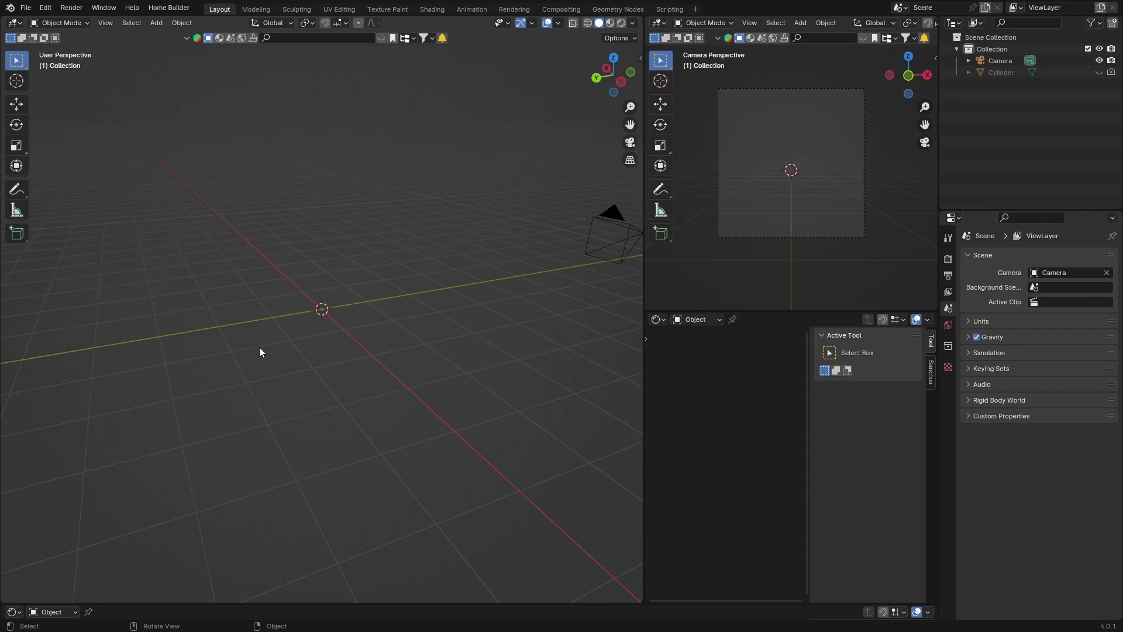
# - Search the add-ons in the preferences for "imag" to check the Import Images as Planes add-on
pyautogui.click(46, 7)
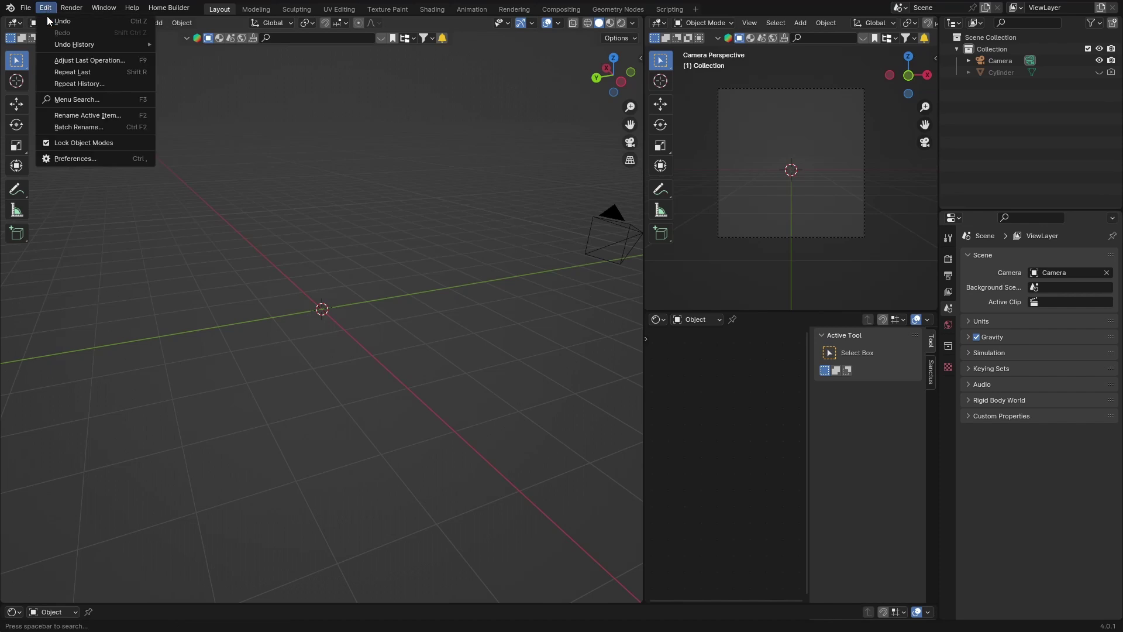
pyautogui.click(77, 160)
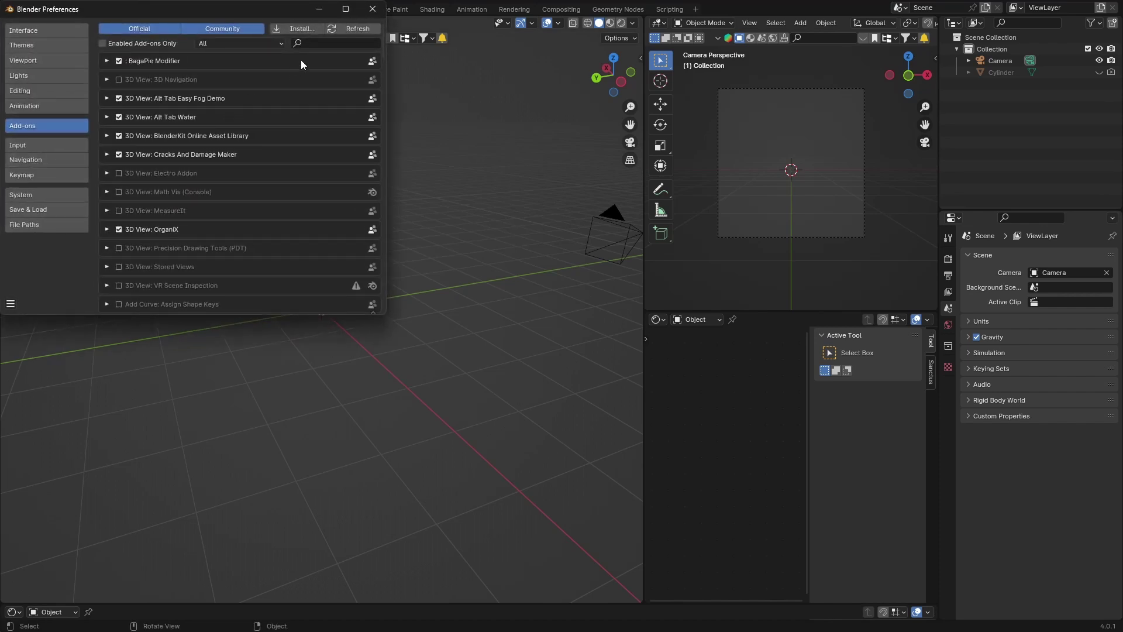
pyautogui.click(331, 41)
pyautogui.write('ima')
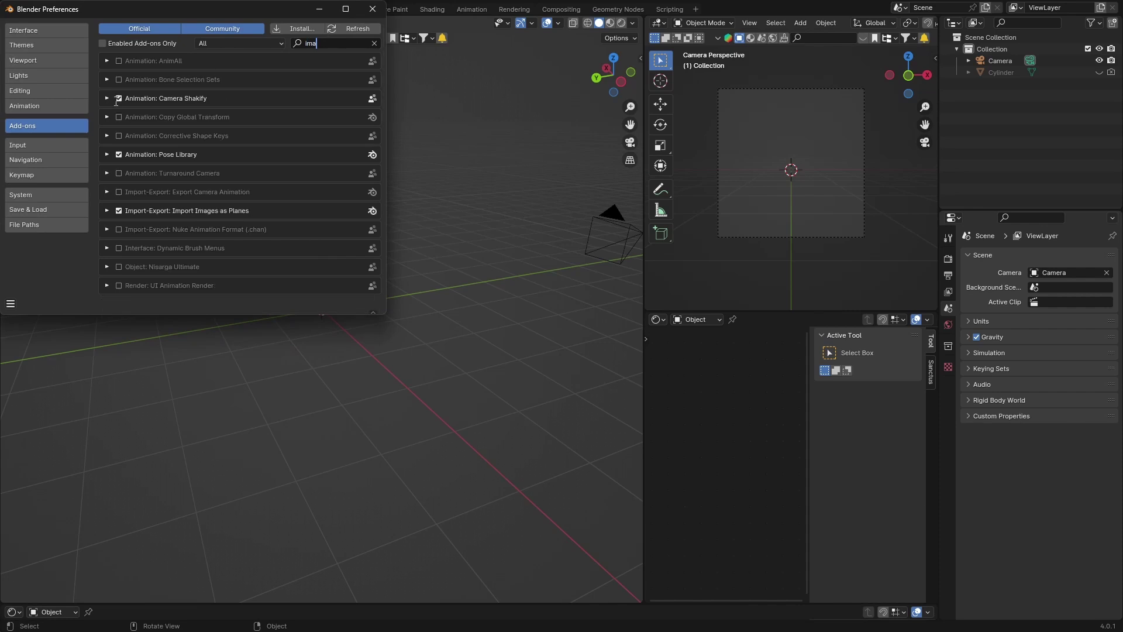
pyautogui.write('g')
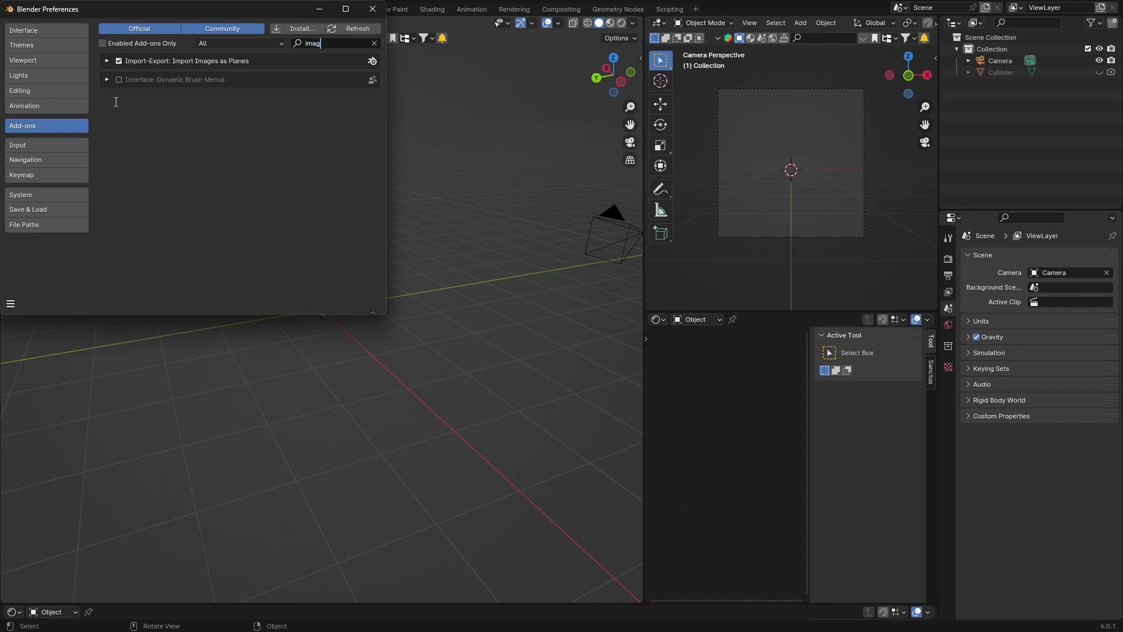
# - Turn off automatic saving of the preferences and close the preferences window
pyautogui.click(11, 303)
pyautogui.click(55, 252)
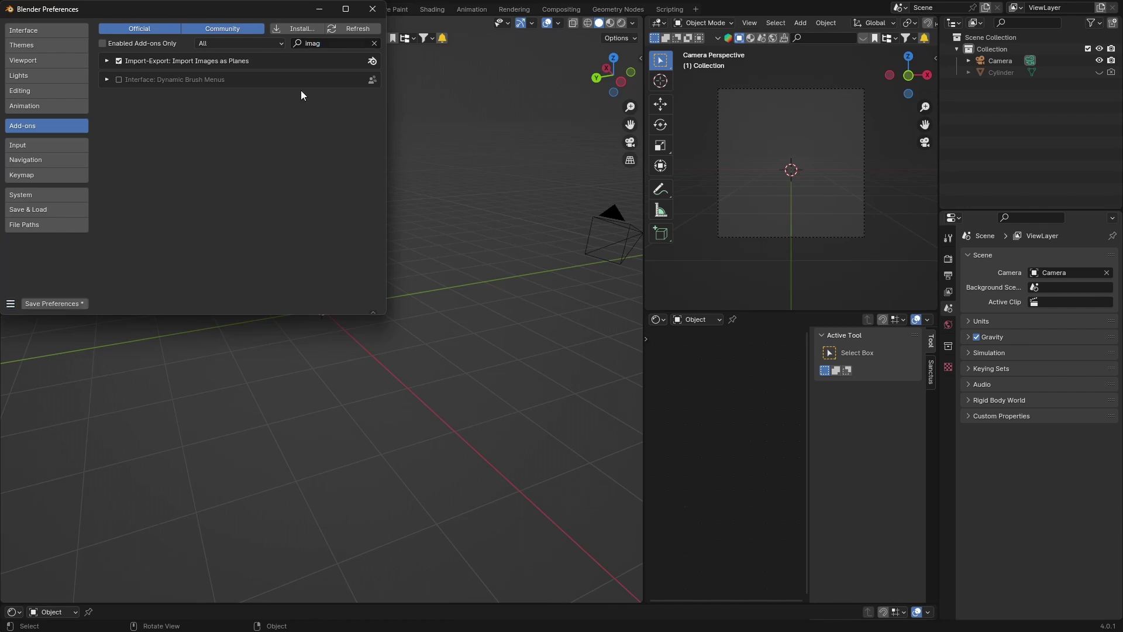
pyautogui.click(372, 9)
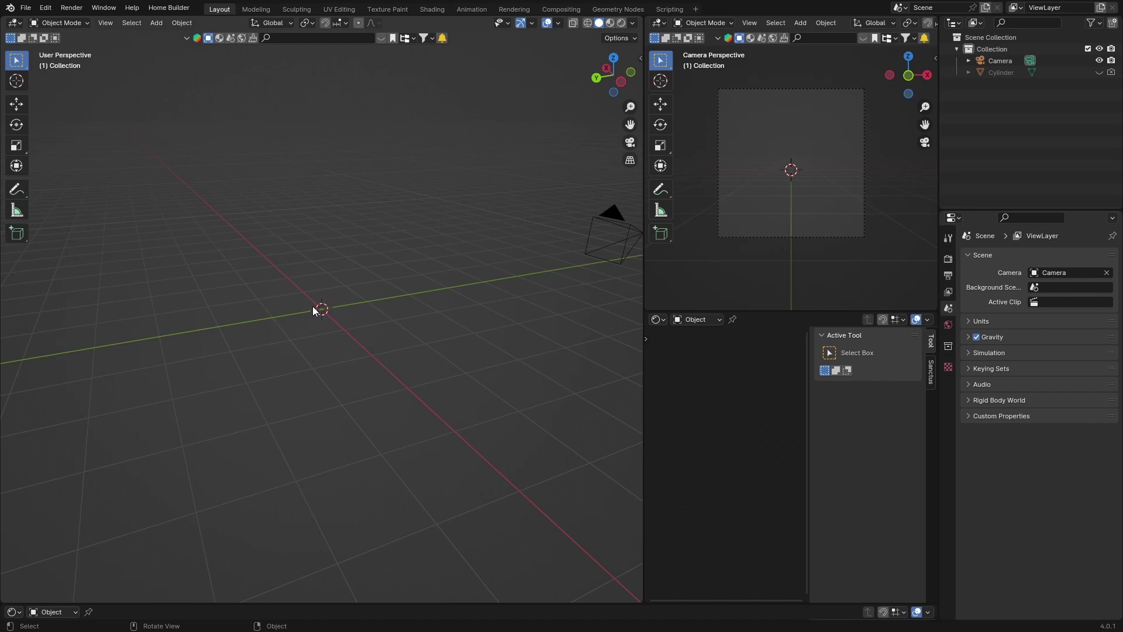
# - Import KYLE_SILHOUETTE.webp from the Desktop folder as an image plane, using the Principled material type
pyautogui.press('shift')
pyautogui.hotkey('shift', 'a')
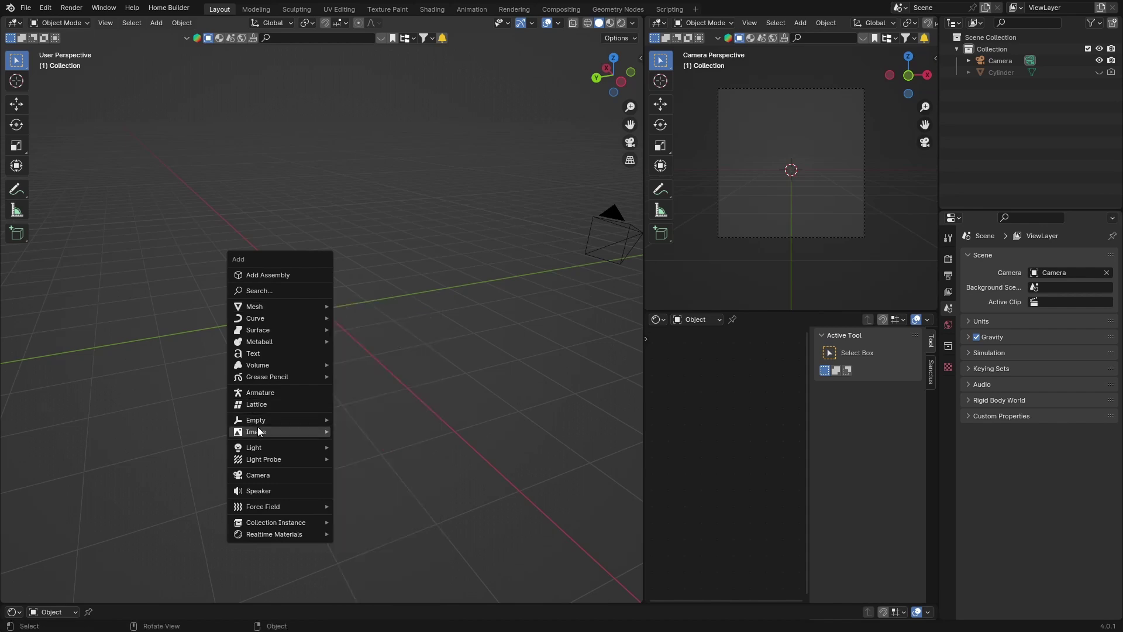
pyautogui.moveTo(258, 432)
pyautogui.click(376, 452)
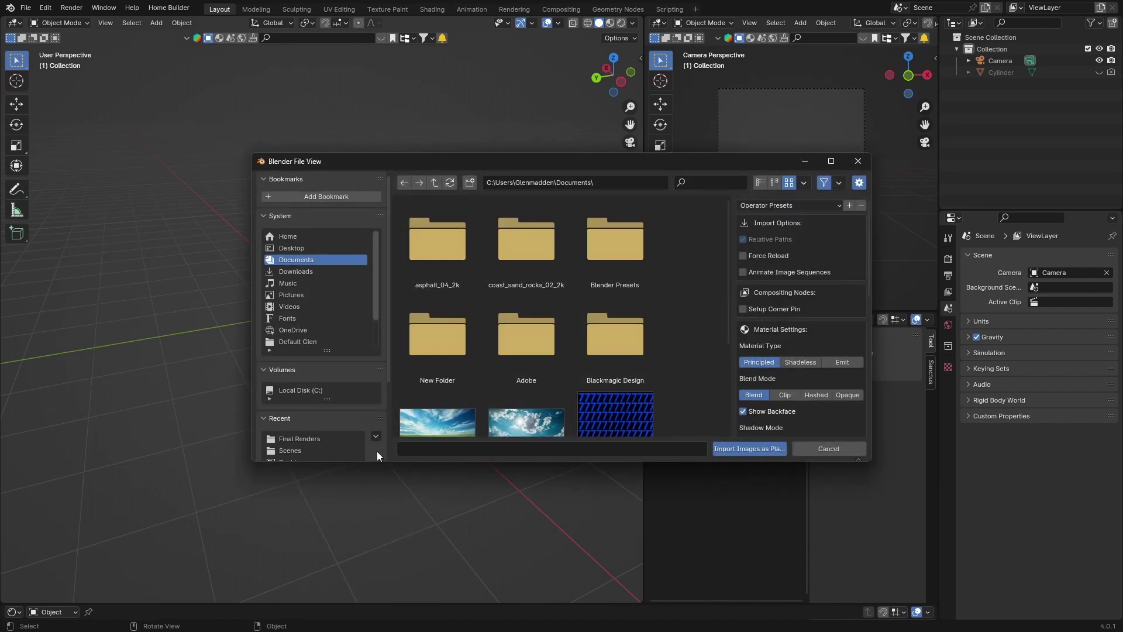
pyautogui.click(296, 251)
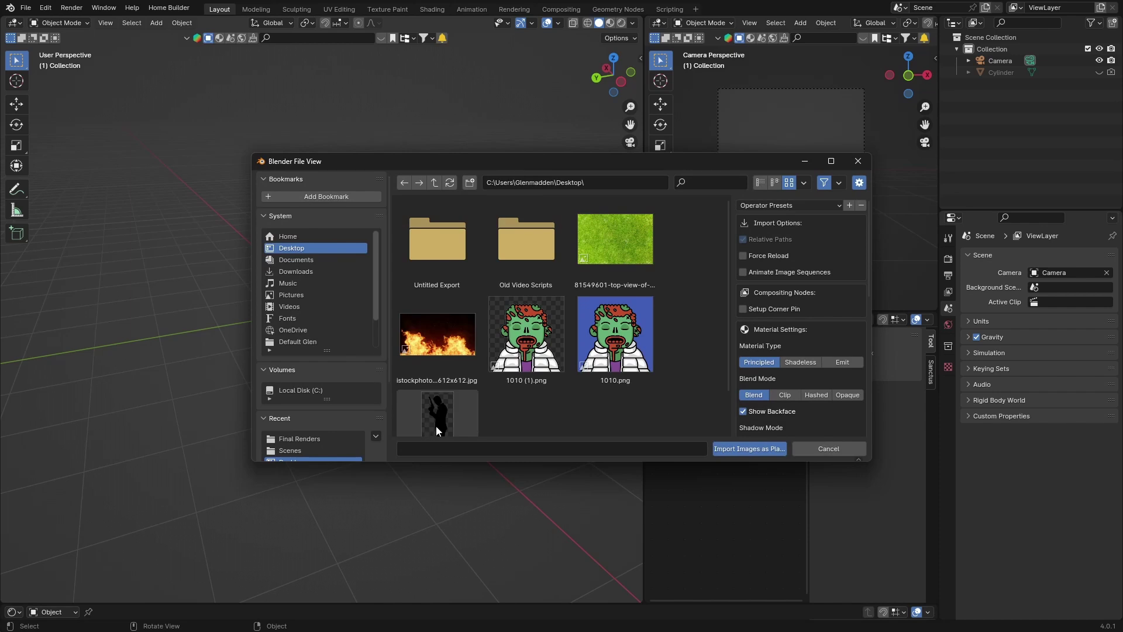
pyautogui.scroll(-2, 433, 417)
pyautogui.click(433, 382)
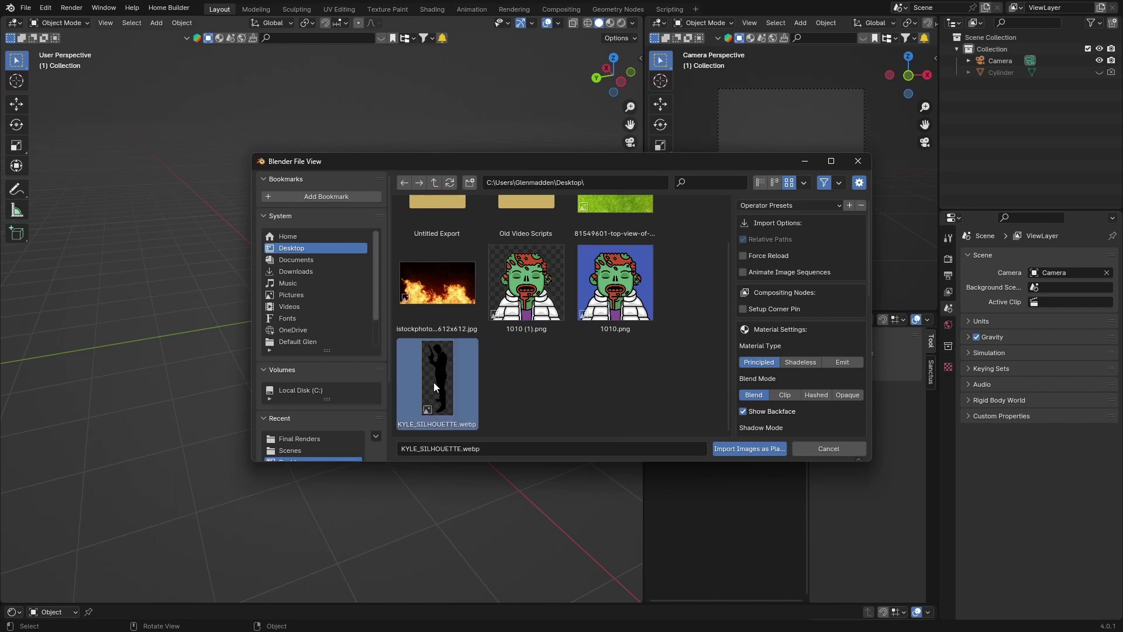
pyautogui.click(736, 449)
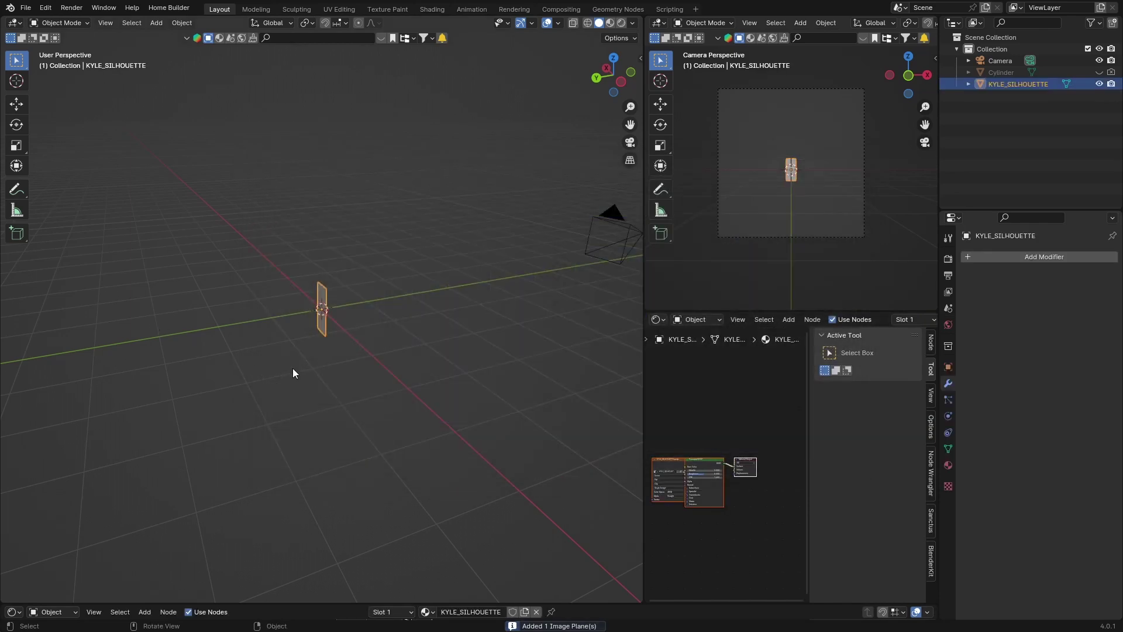
# - Switch the main viewport to rendered shading and examine the deselected silhouette plane from the front
pyautogui.moveTo(193, 368); pyautogui.dragTo(272, 367, button='middle')
pyautogui.scroll(4, 272, 368)
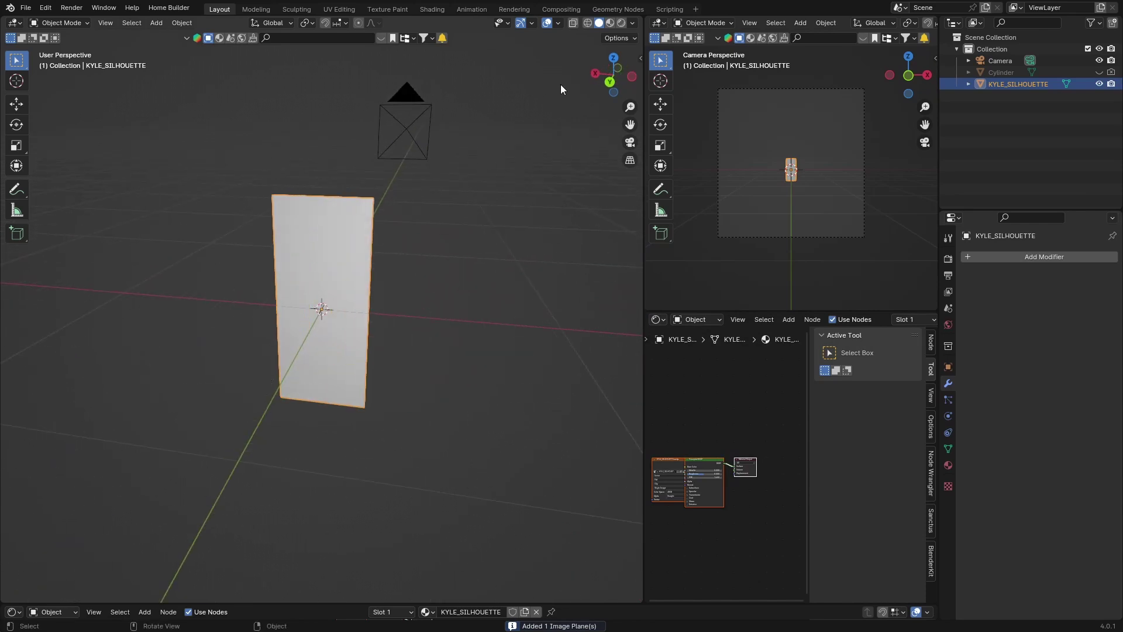
pyautogui.click(620, 23)
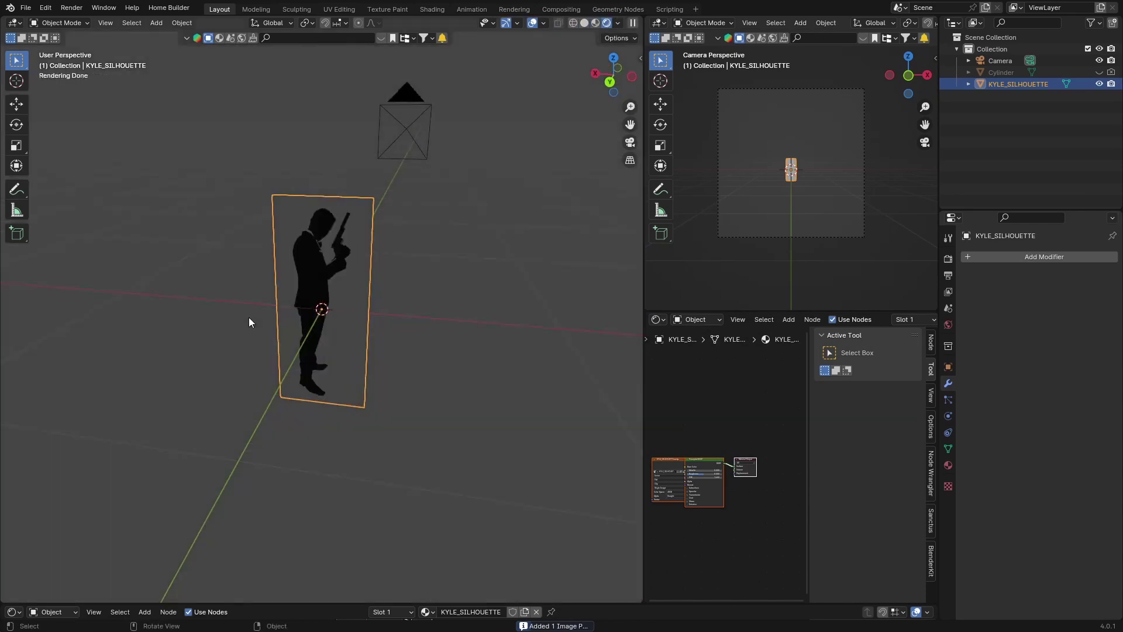
pyautogui.click(473, 267)
pyautogui.moveTo(177, 375); pyautogui.dragTo(316, 263, button='middle')
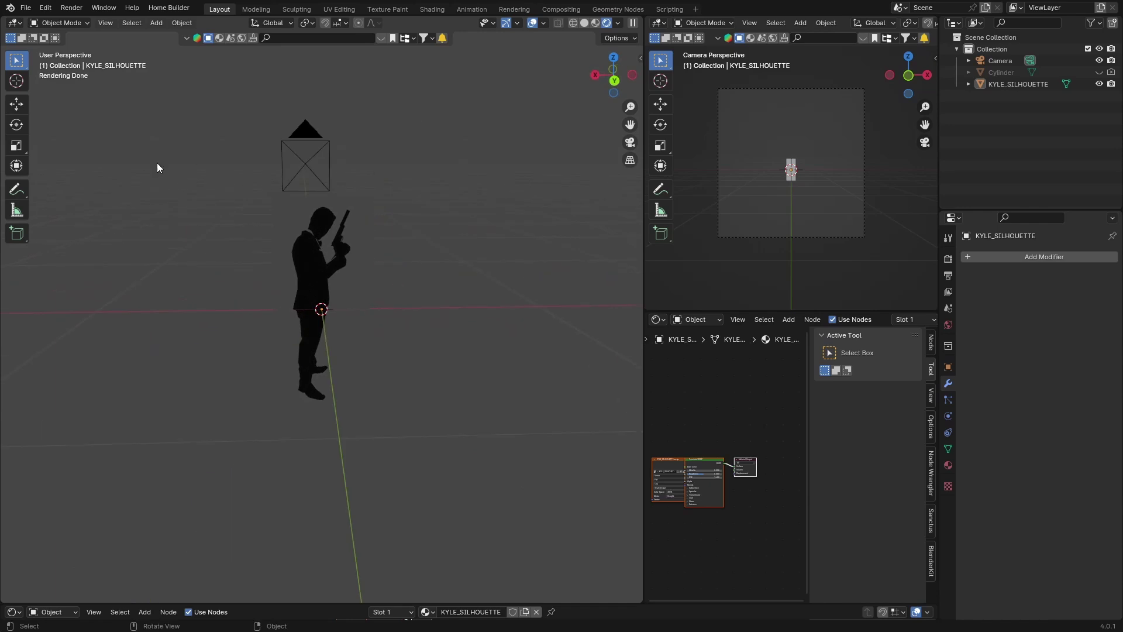
# - Open the recent car-in-a-flower-field scene without saving the current file, and view it in rendered shading
pyautogui.click(45, 7)
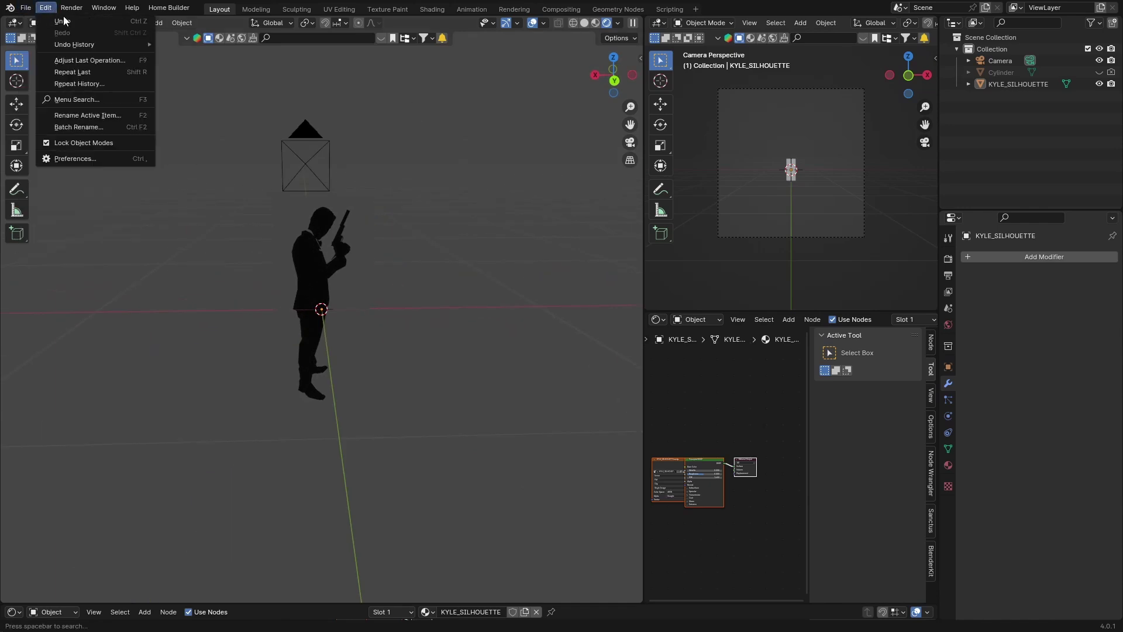
pyautogui.click(63, 21)
pyautogui.click(25, 7)
pyautogui.click(179, 44)
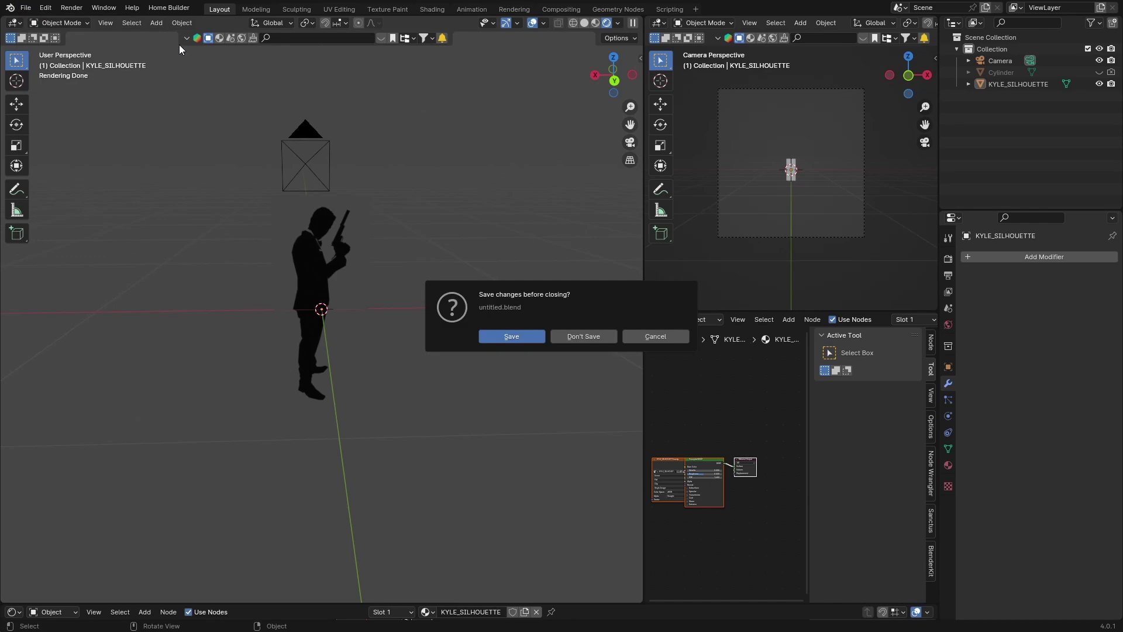
pyautogui.click(571, 335)
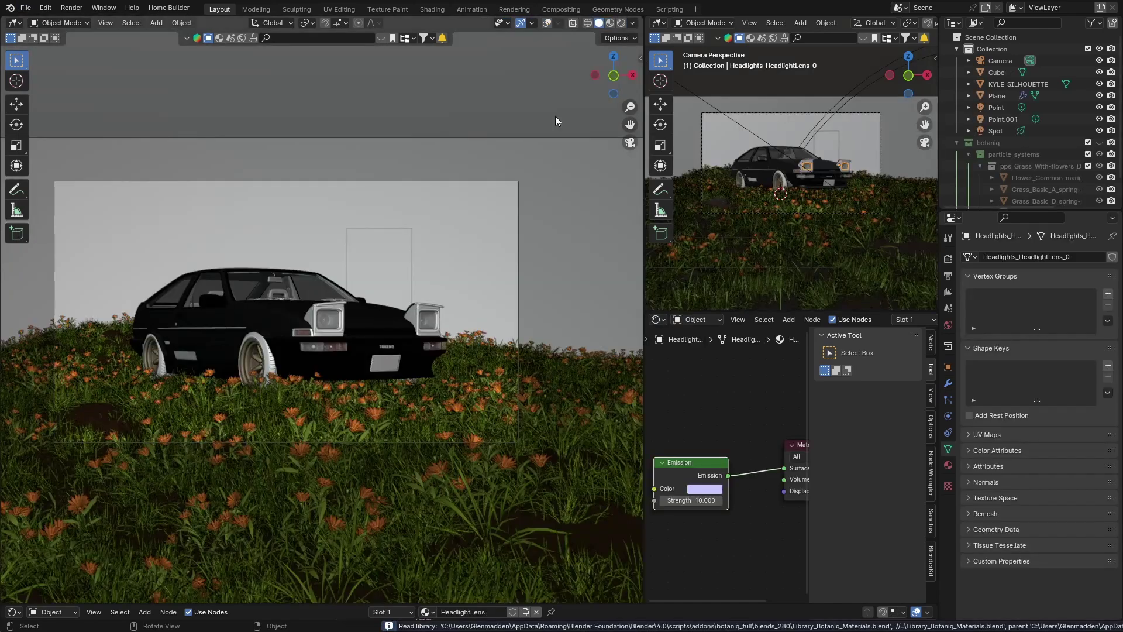
pyautogui.click(621, 22)
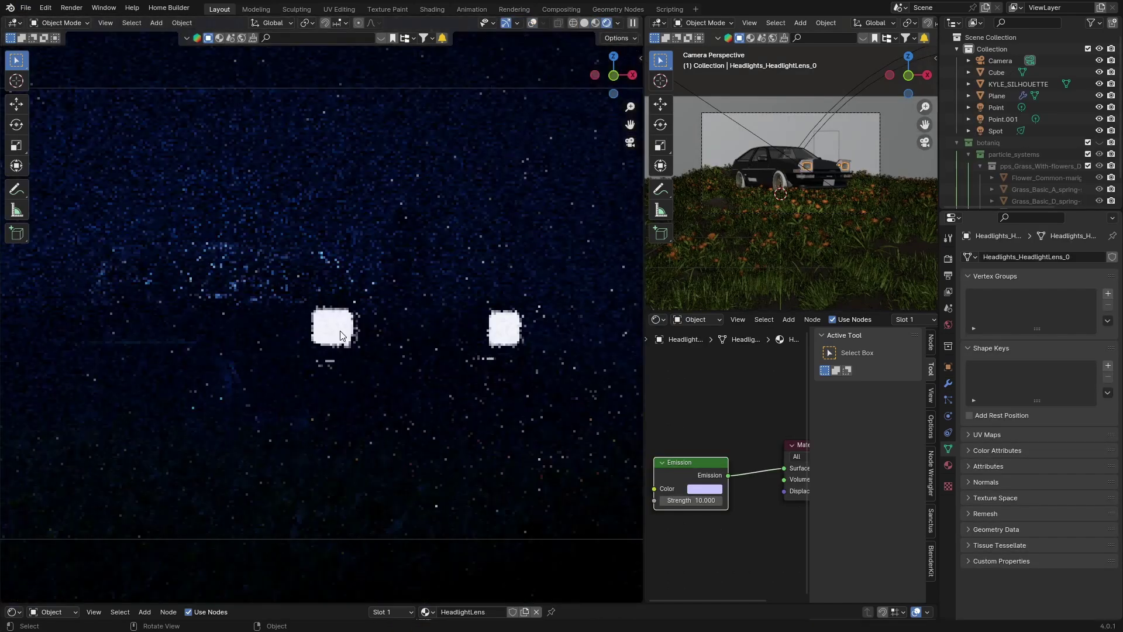
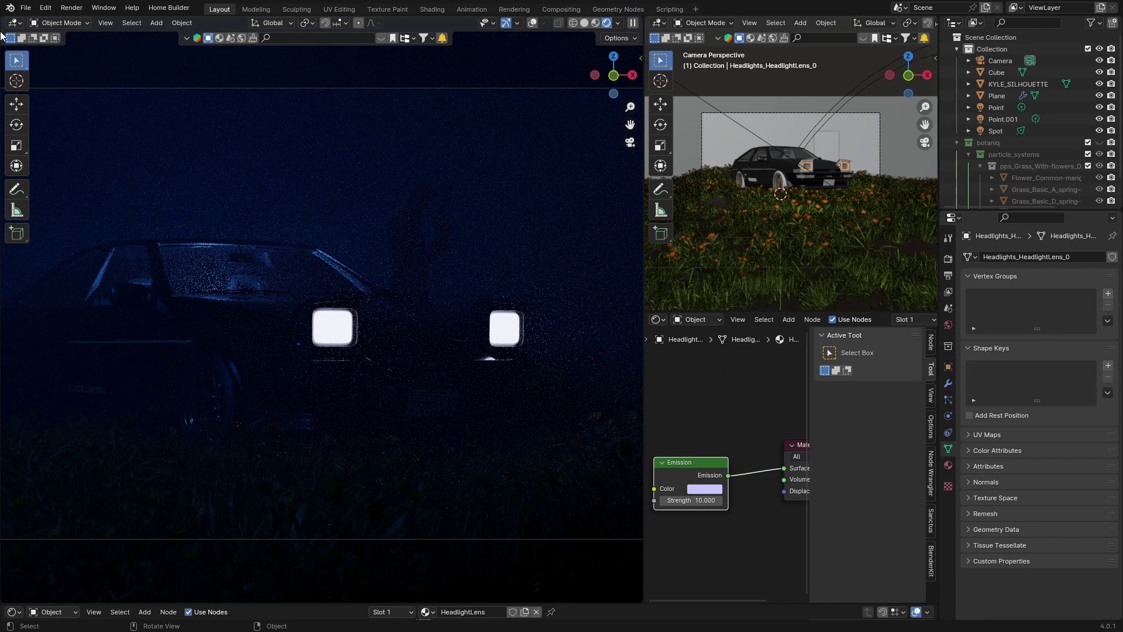
# - Start a new file from the General template
pyautogui.click(25, 8)
pyautogui.moveTo(48, 24)
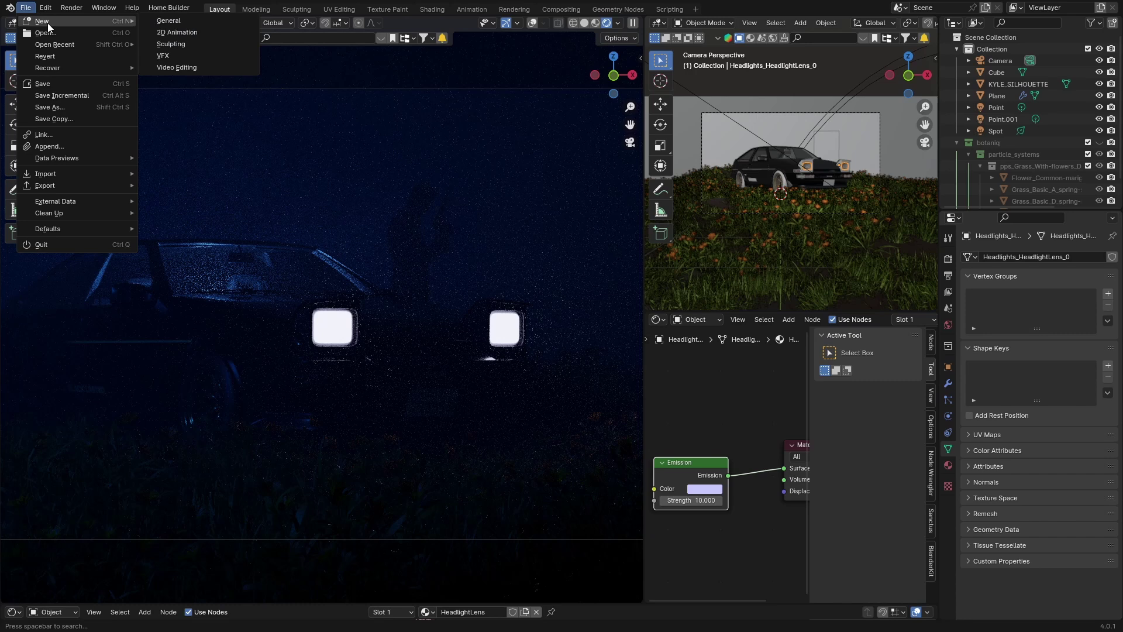
pyautogui.click(168, 21)
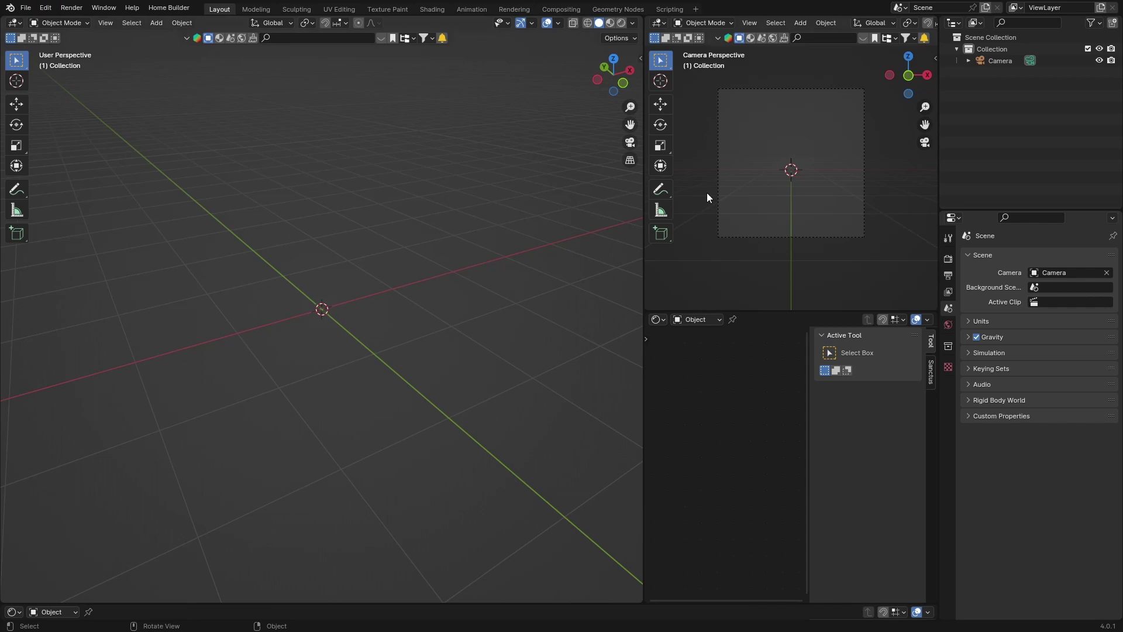
# - Save the current empty scene and viewport layout as the startup file
pyautogui.click(21, 10)
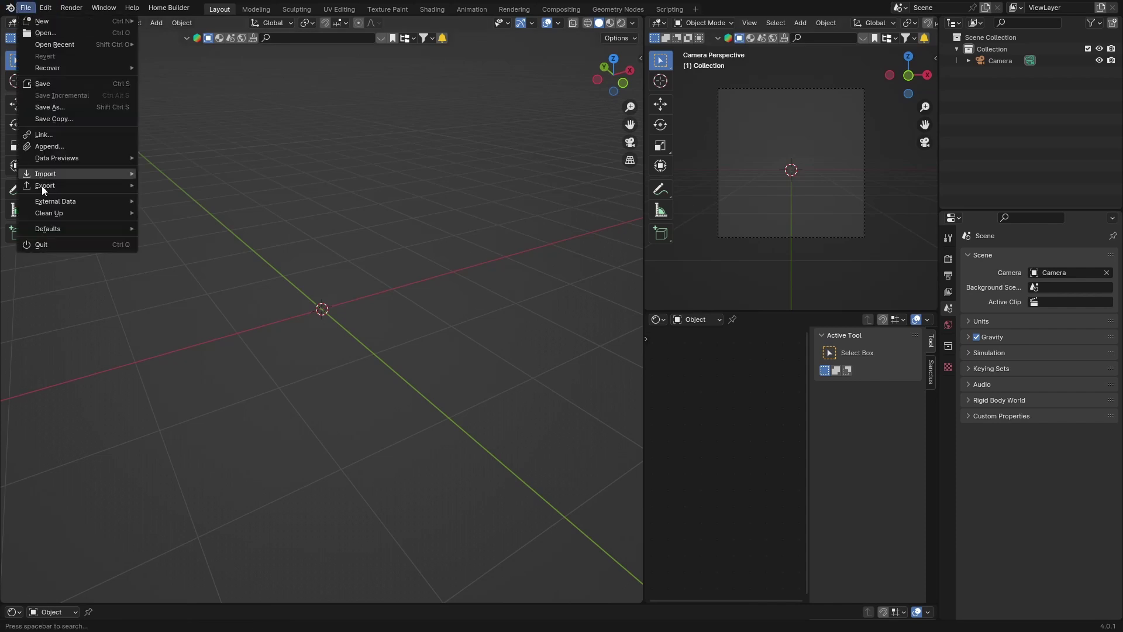
pyautogui.moveTo(43, 232)
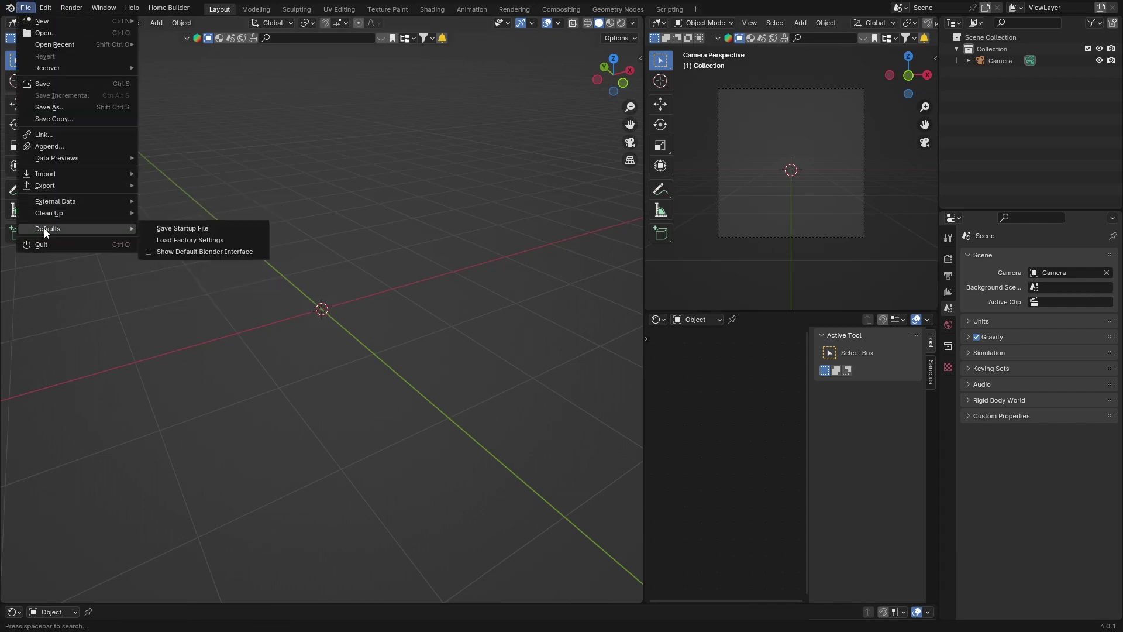
pyautogui.click(187, 226)
pyautogui.click(143, 226)
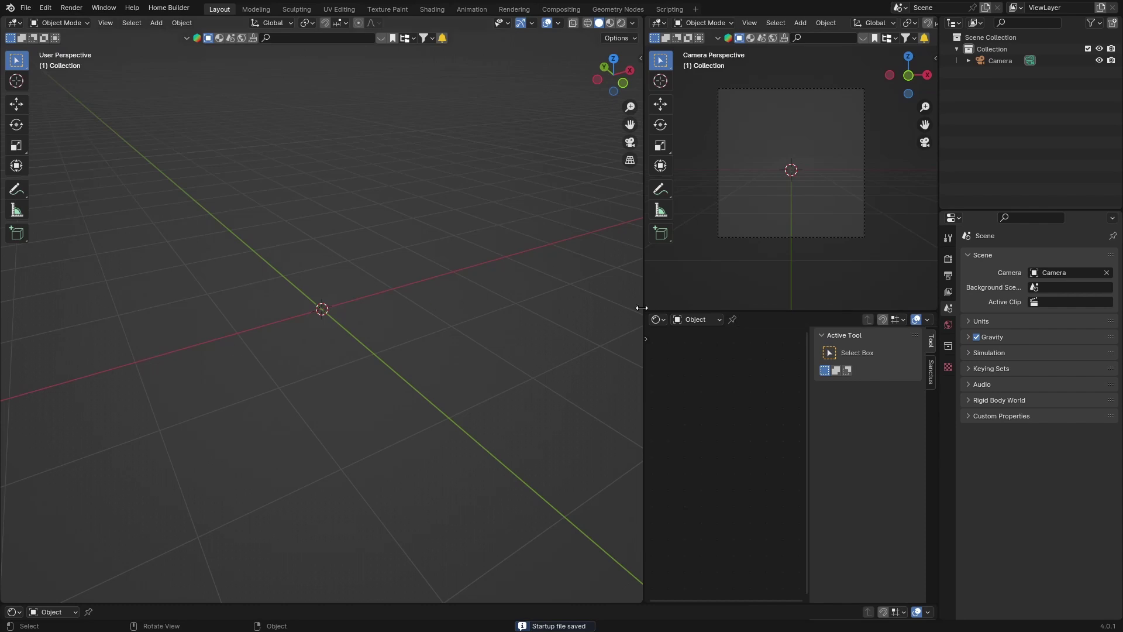
# - Widen the main viewport by moving its border with the camera viewport, and save this layout as the startup file
pyautogui.moveTo(643, 304); pyautogui.dragTo(778, 310)
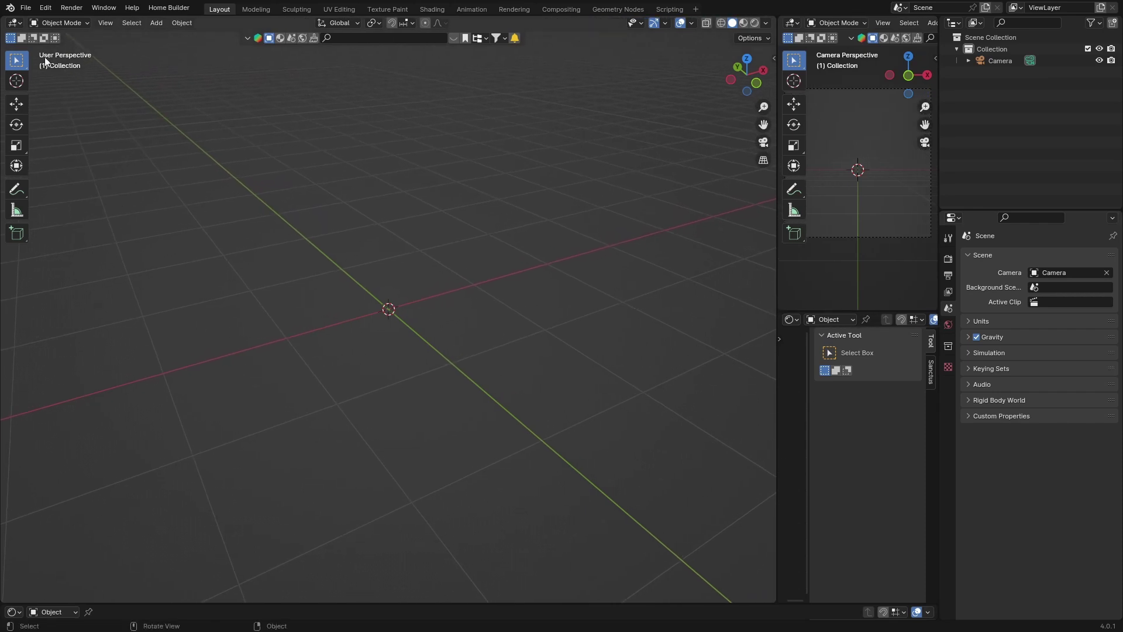
pyautogui.click(26, 7)
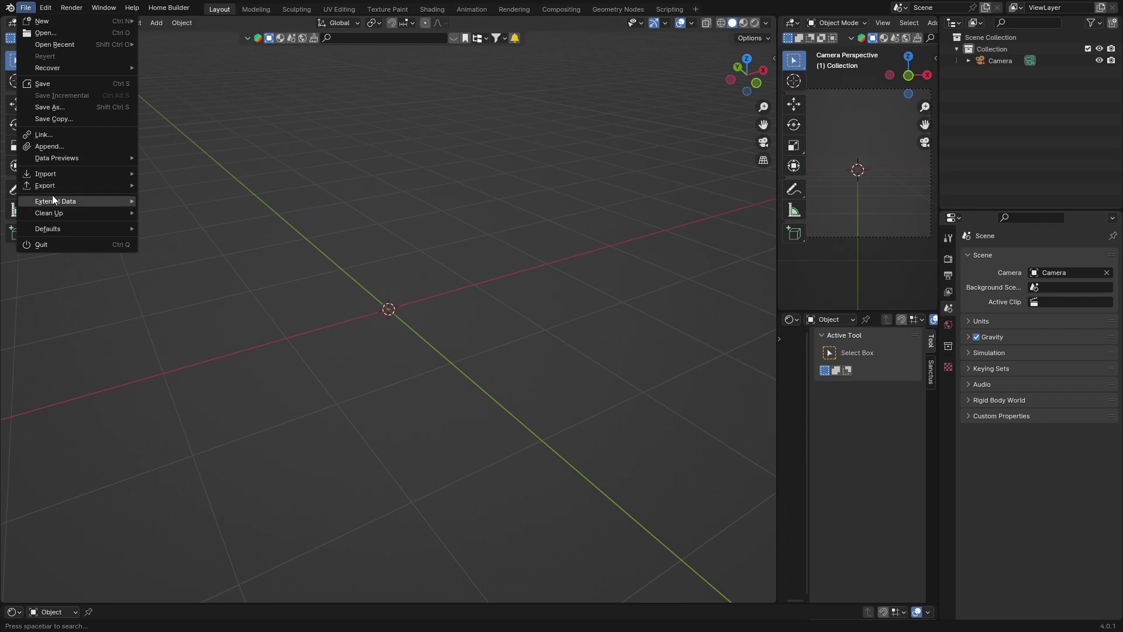
pyautogui.moveTo(48, 226)
pyautogui.click(161, 228)
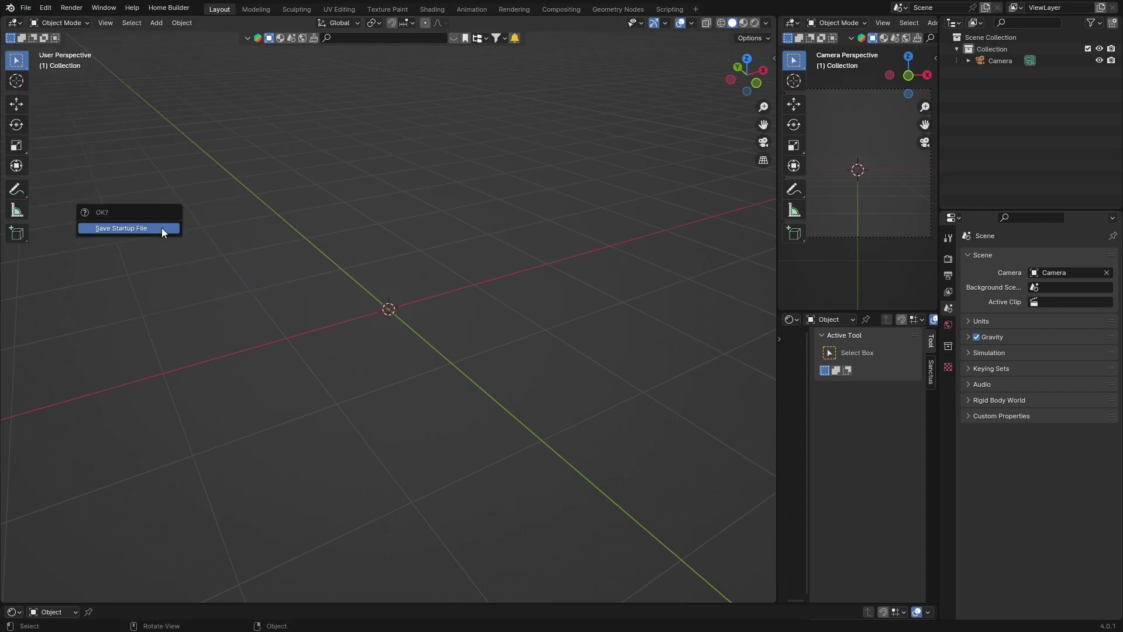
pyautogui.click(161, 227)
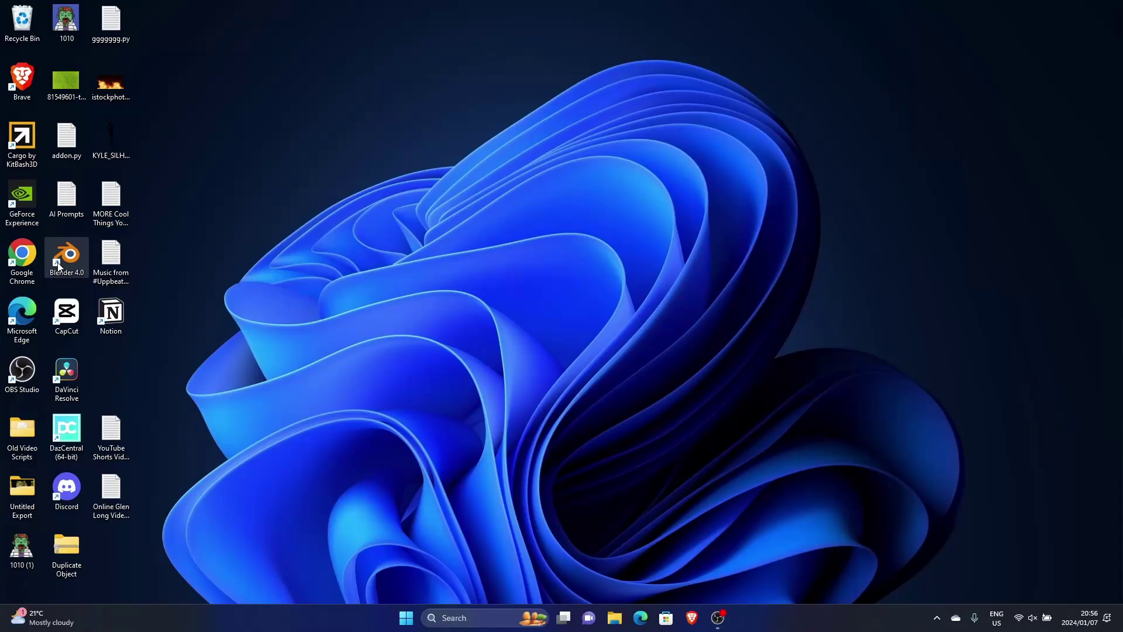
# - Launch Blender 4.0 from the desktop and start a new General file
pyautogui.doubleClick(58, 267)
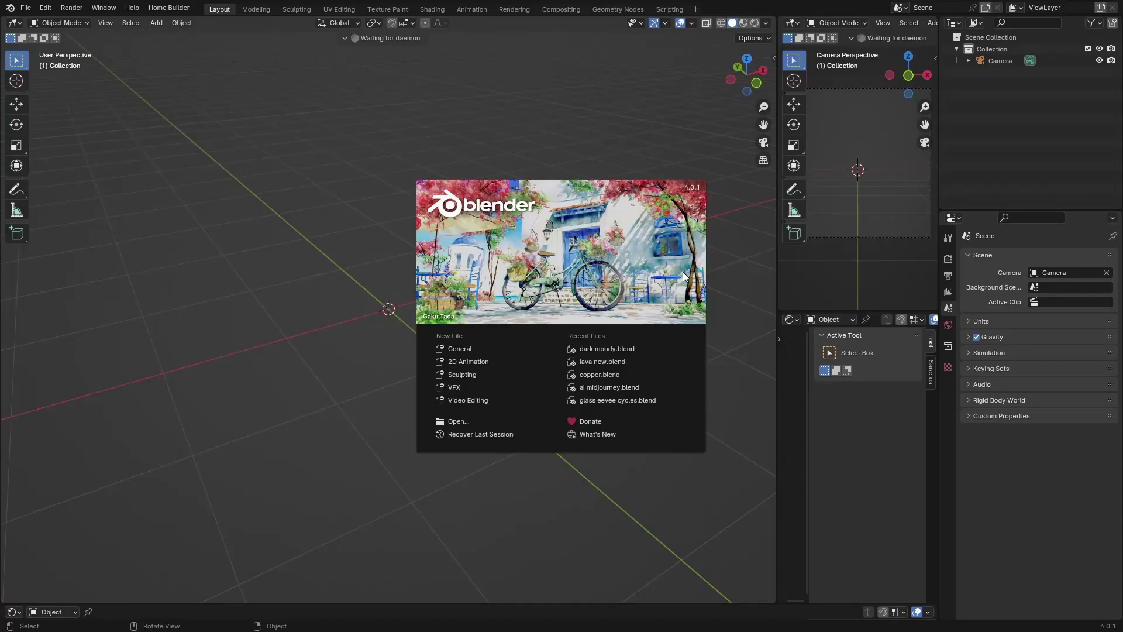
pyautogui.click(446, 349)
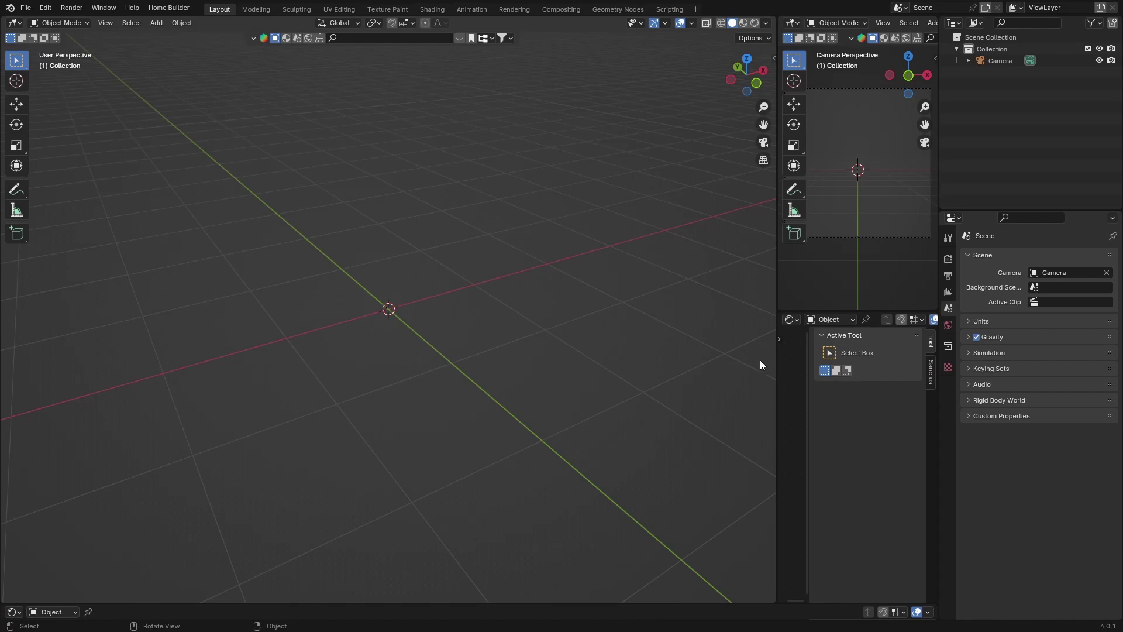
# - Narrow the main viewport to give the camera and shader areas more width, and save this layout as the startup file
pyautogui.moveTo(777, 356); pyautogui.dragTo(623, 364)
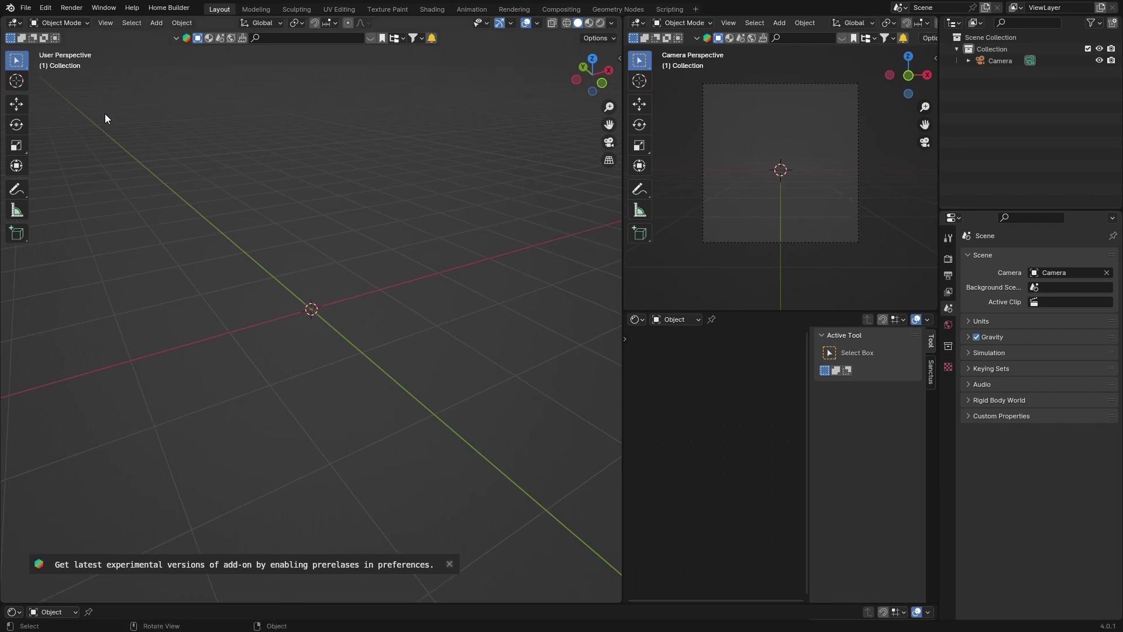
pyautogui.click(28, 10)
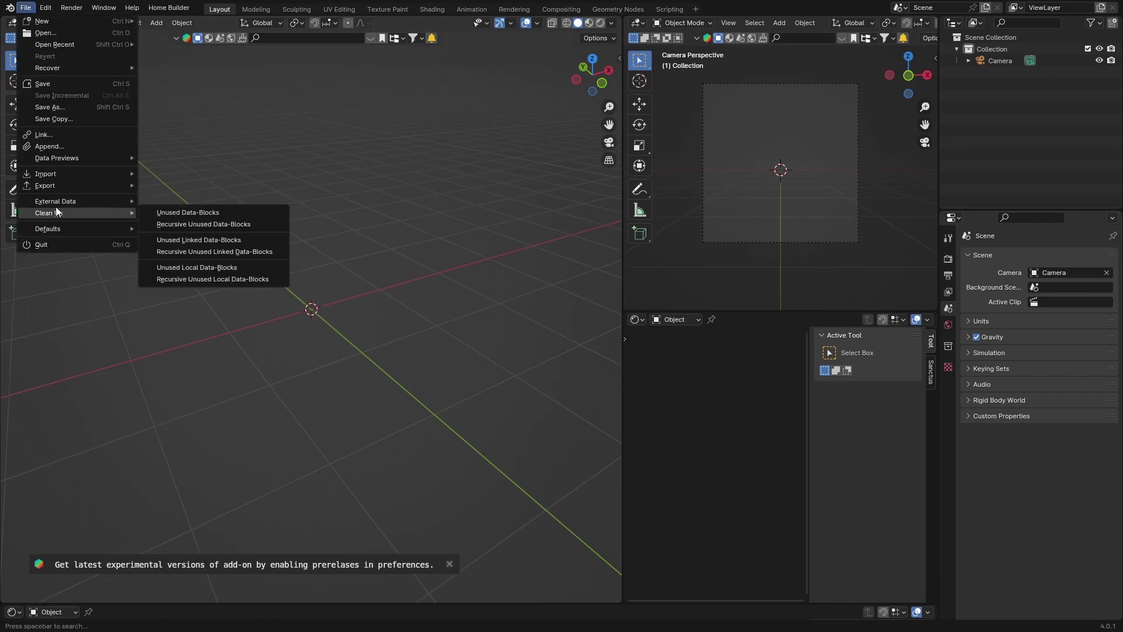
pyautogui.moveTo(50, 228)
pyautogui.click(175, 227)
pyautogui.click(175, 227)
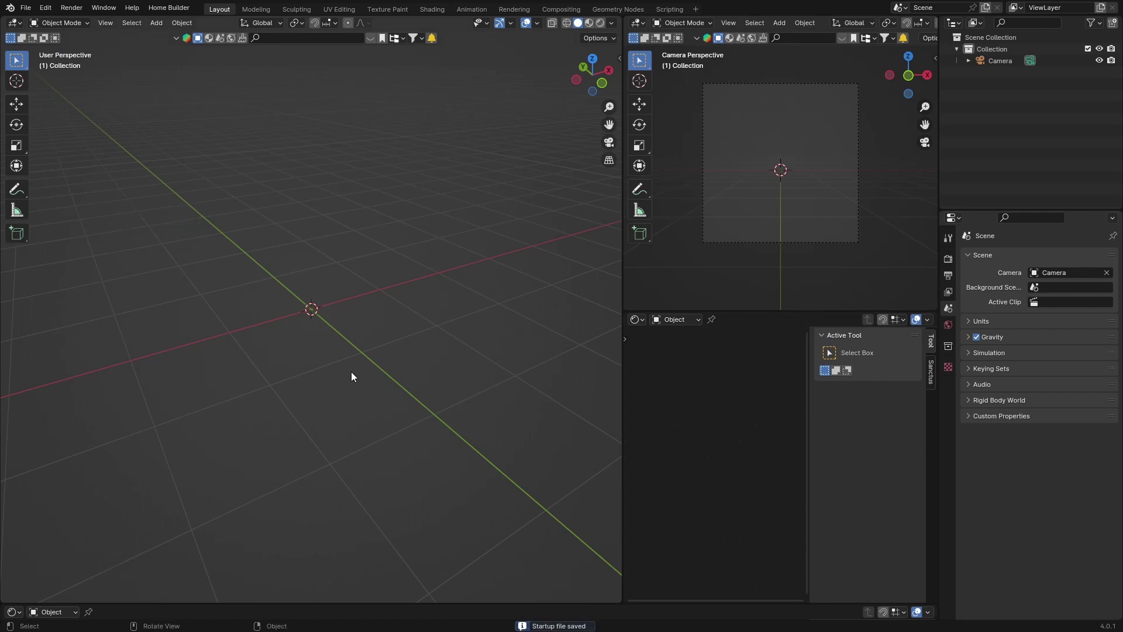
# - Add a monkey mesh at the world origin
pyautogui.hotkey('shift', 'a')
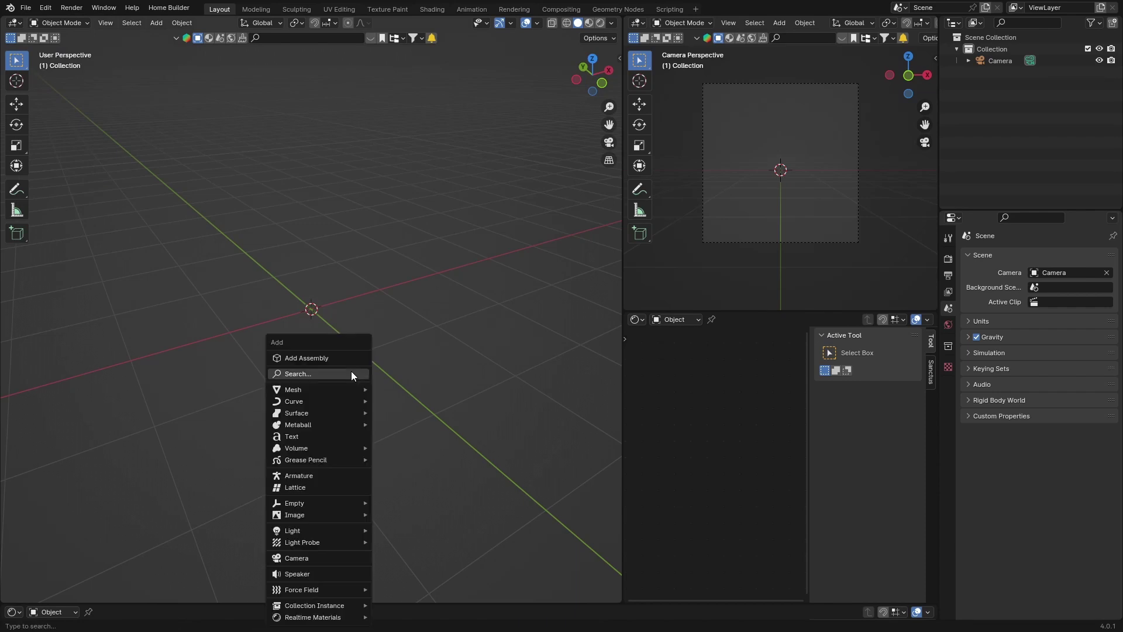
pyautogui.moveTo(328, 388)
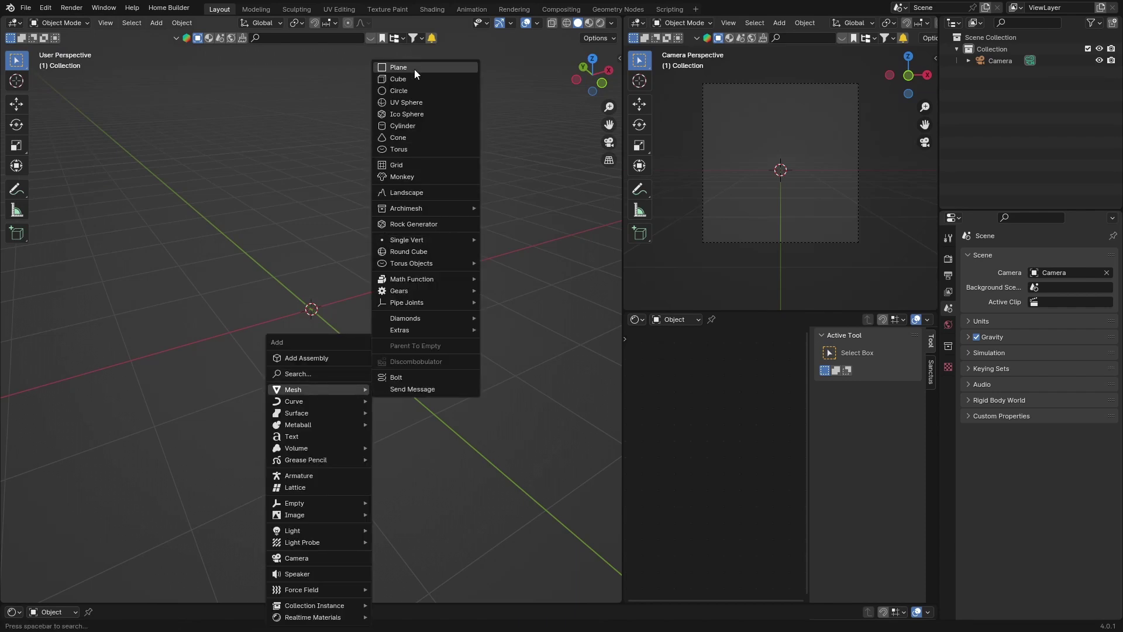
pyautogui.click(399, 177)
pyautogui.moveTo(414, 453)
pyautogui.mouseDown(button='middle')
pyautogui.moveTo(367, 454)
pyautogui.moveTo(402, 446)
pyautogui.mouseUp(button='middle')
pyautogui.scroll(-2, 400, 436)
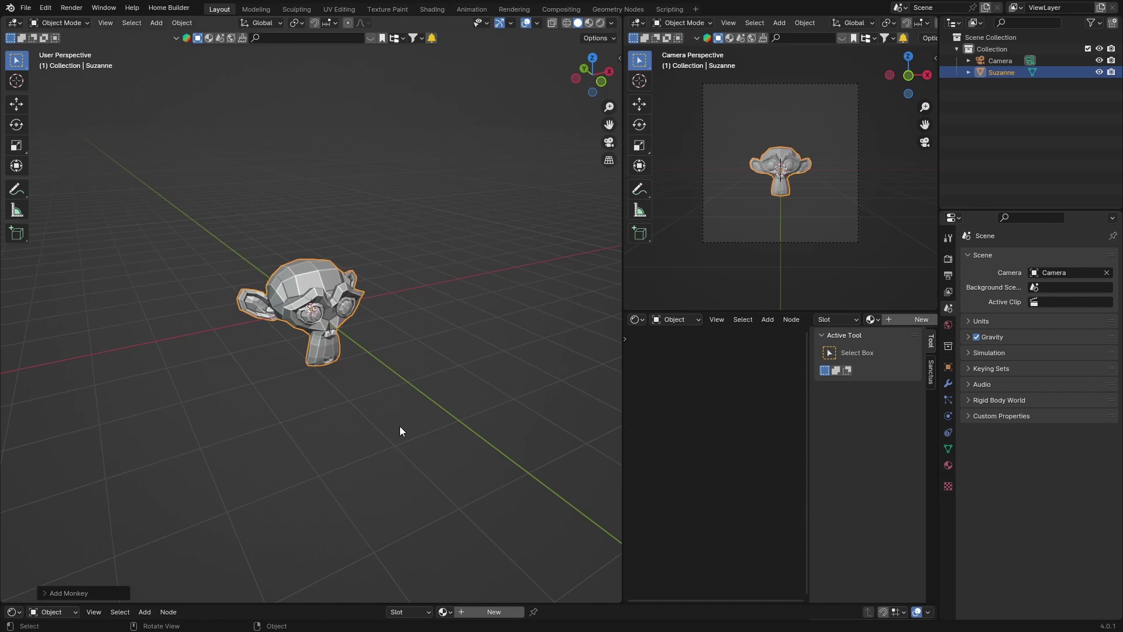
# - View the monkey in the standard front, side and top orthographic views
pyautogui.press('KP_1')
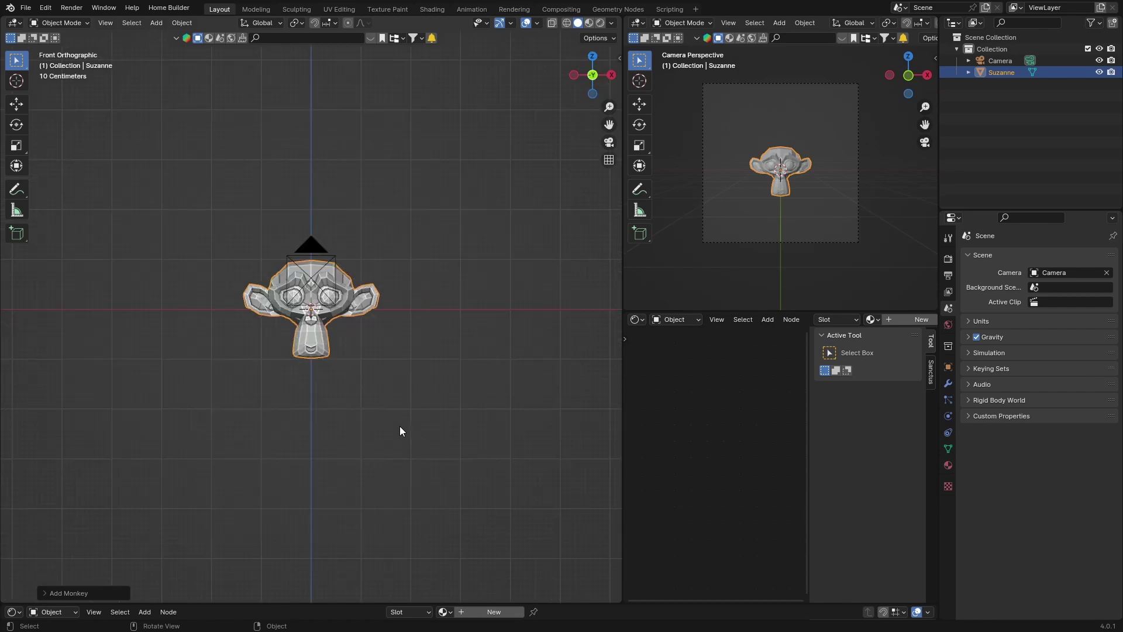
pyautogui.press('KP_3')
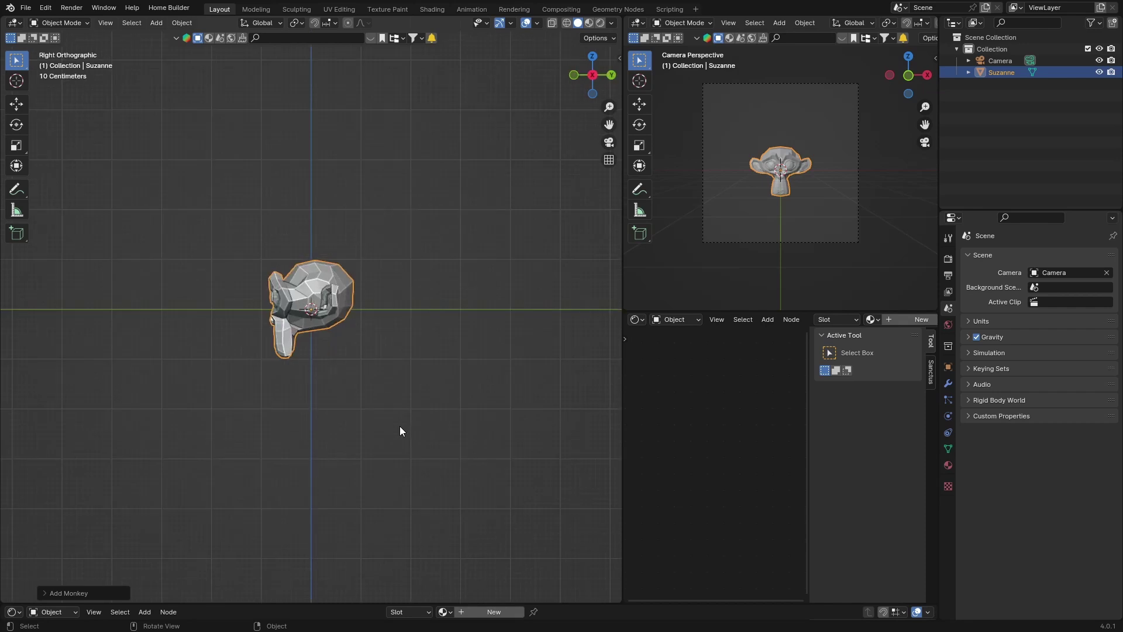
pyautogui.press('ctrl+KP_3')
pyautogui.press('KP_7')
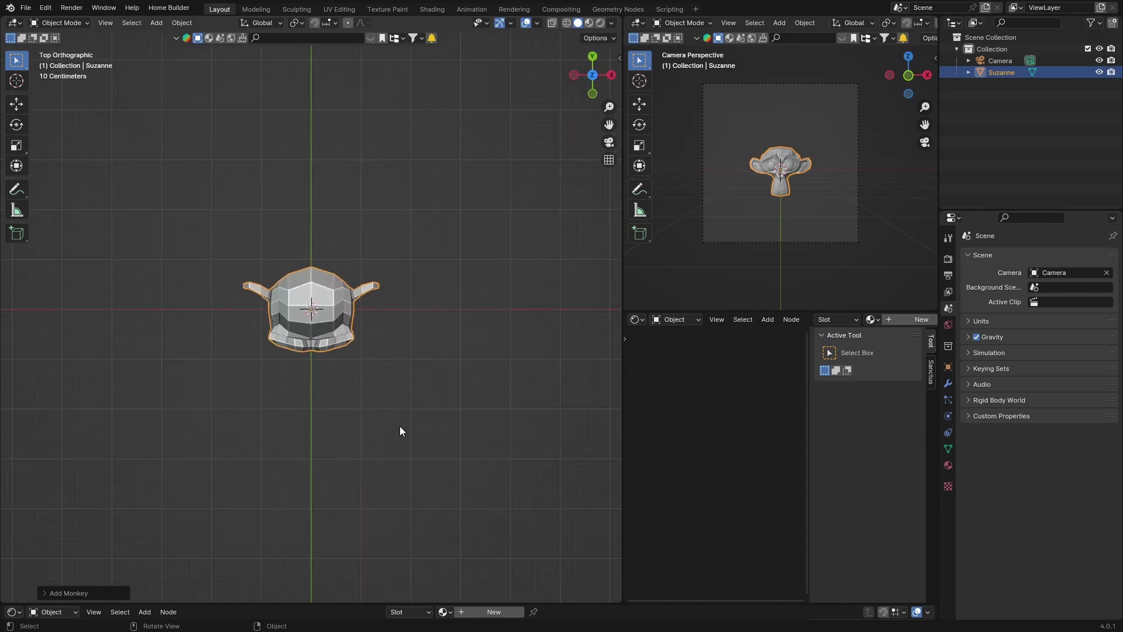
# - Rotate the view vertically around the monkey in fixed increments, from the top view through its underside to the face
pyautogui.press('KP_8')
pyautogui.press('KP_8')
pyautogui.press('KP_8')
pyautogui.press('KP_8')
pyautogui.press('KP_8')
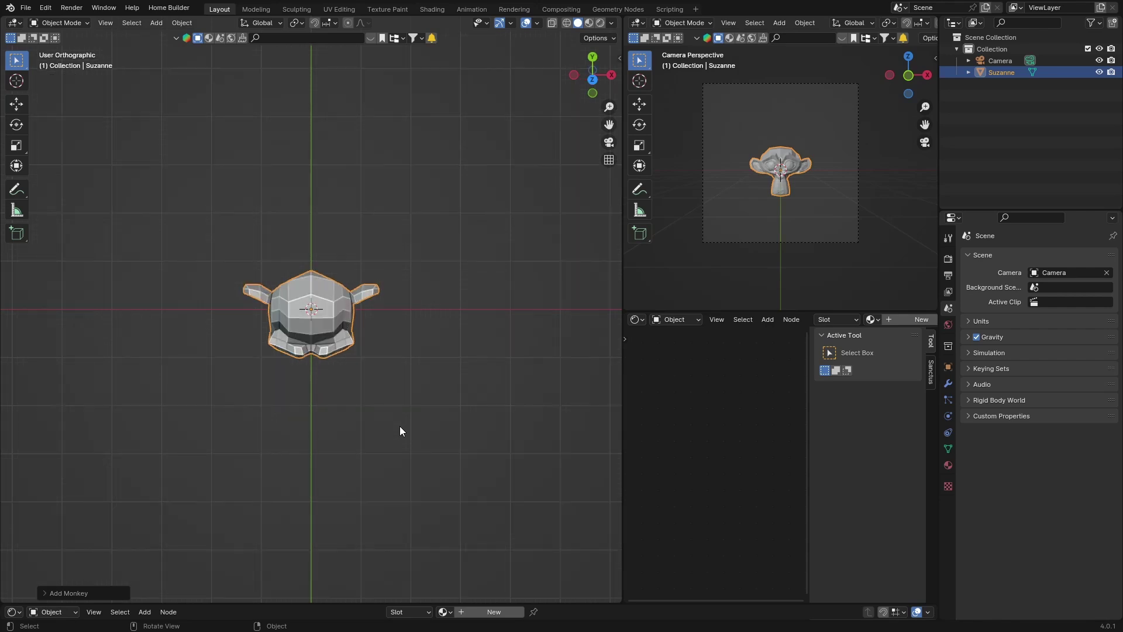
pyautogui.press('KP_8')
pyautogui.press('KP_8')
pyautogui.press('KP_8')
pyautogui.press('KP_8')
pyautogui.press('KP_8')
pyautogui.press('KP_8')
pyautogui.press('KP_8')
pyautogui.press('KP_8')
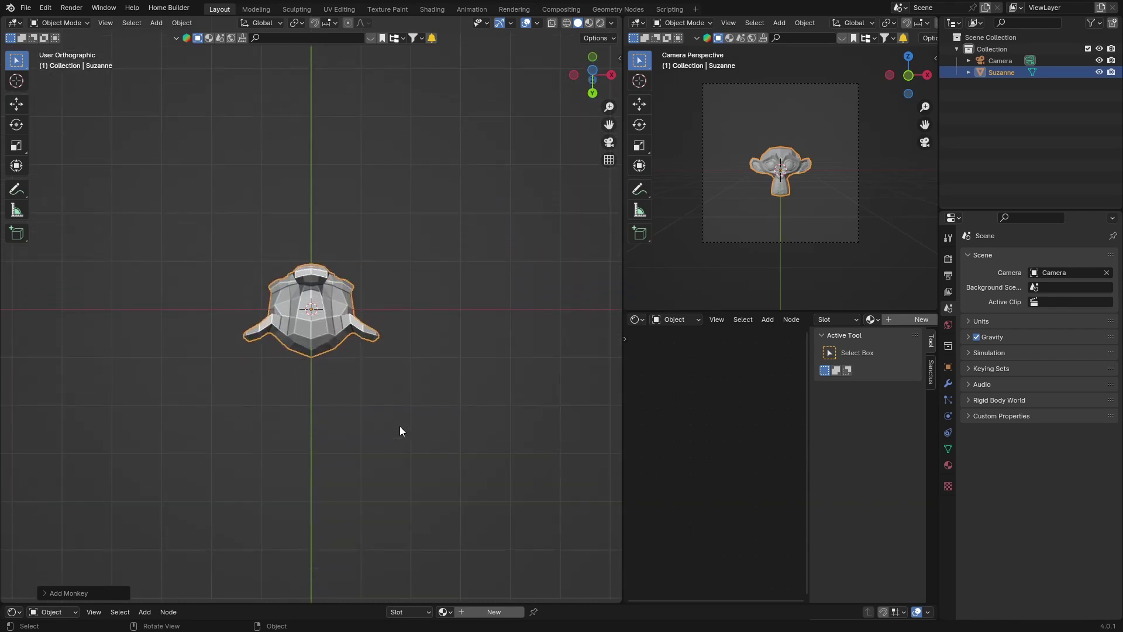
pyautogui.press('KP_8')
pyautogui.press('KP_8')
pyautogui.press('KP_8')
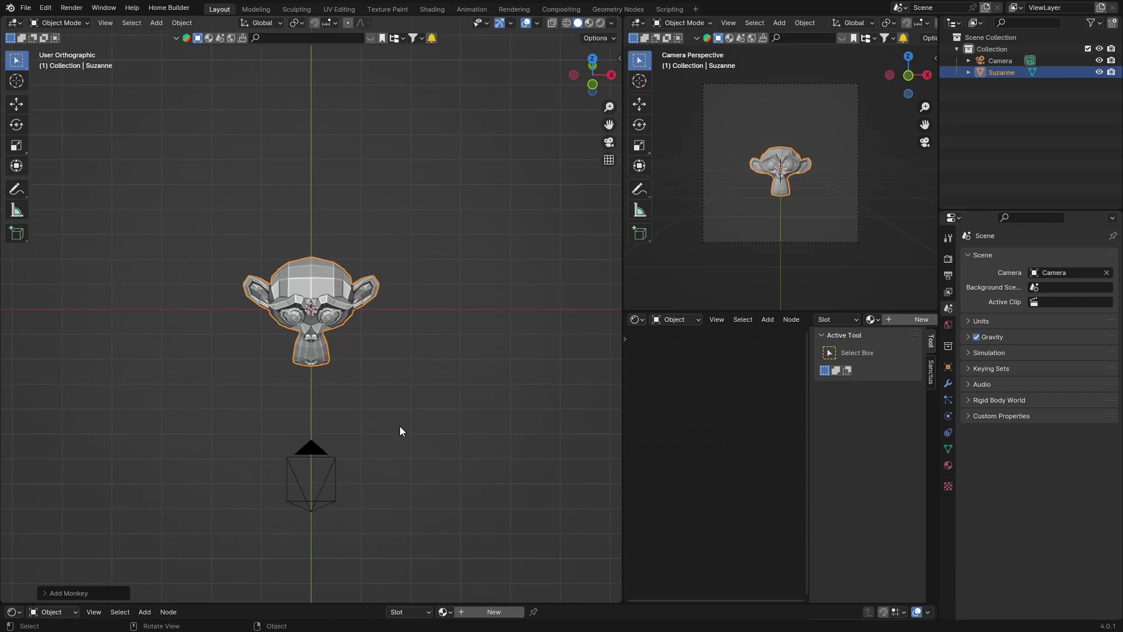
# - Rotate the view horizontally around the monkey in fixed increments, and examine its head up close from the side
pyautogui.press('KP_6')
pyautogui.press('KP_6')
pyautogui.press('KP_6')
pyautogui.press('KP_6')
pyautogui.press('KP_6')
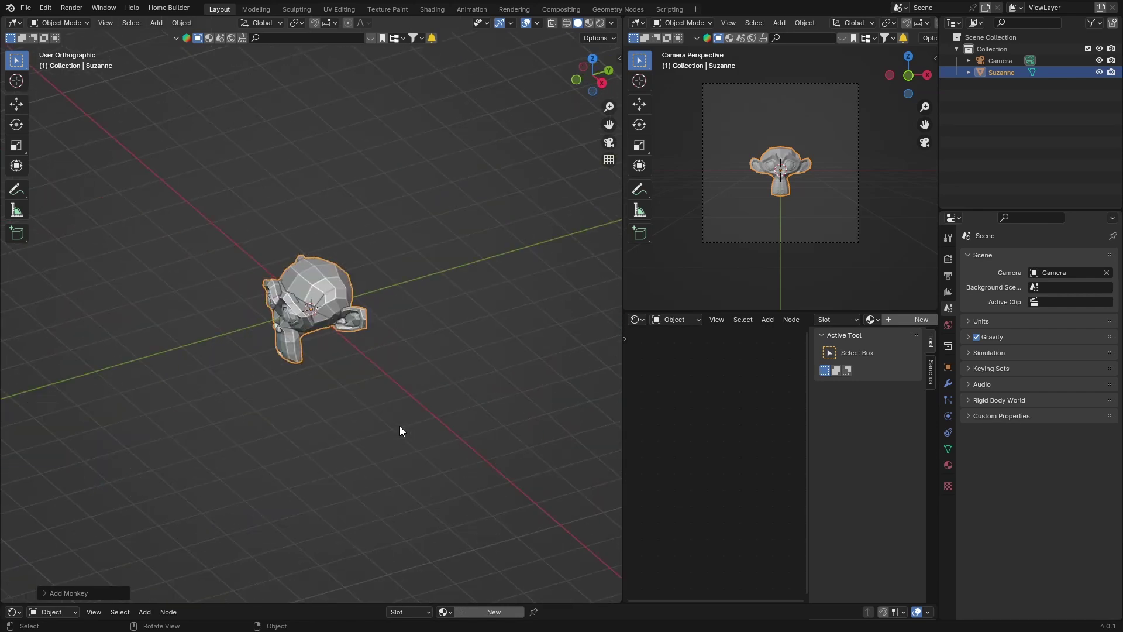
pyautogui.press('KP_6')
pyautogui.press('KP_6')
pyautogui.press('KP_6')
pyautogui.press('KP_6')
pyautogui.press('KP_6')
pyautogui.press('KP_6')
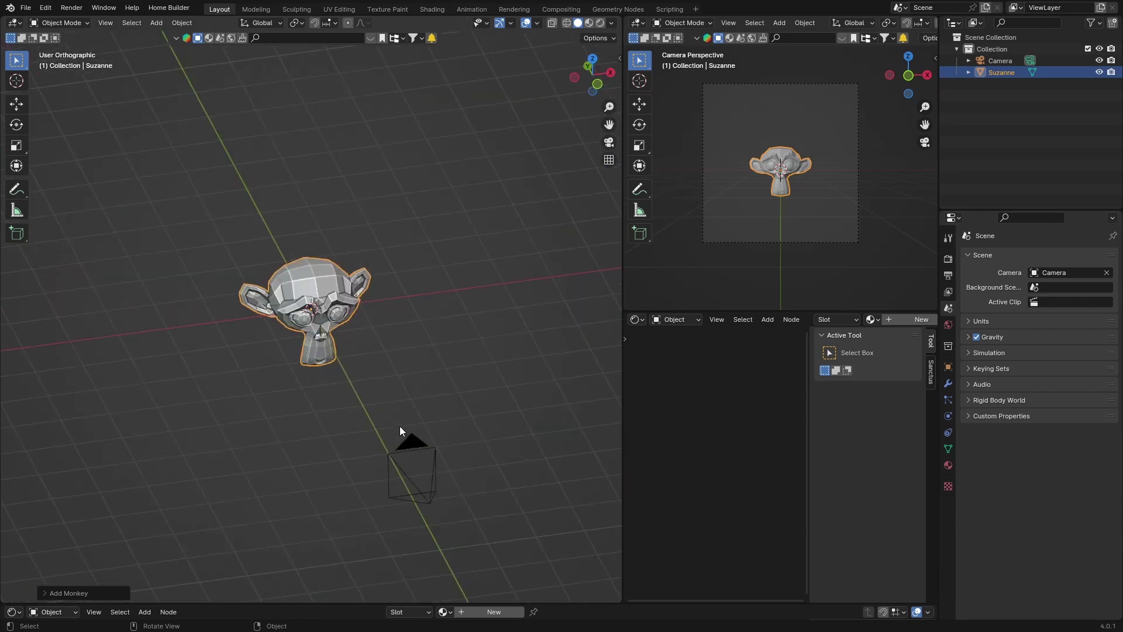
pyautogui.moveTo(399, 427); pyautogui.dragTo(395, 402, button='middle')
pyautogui.scroll(4, 395, 407)
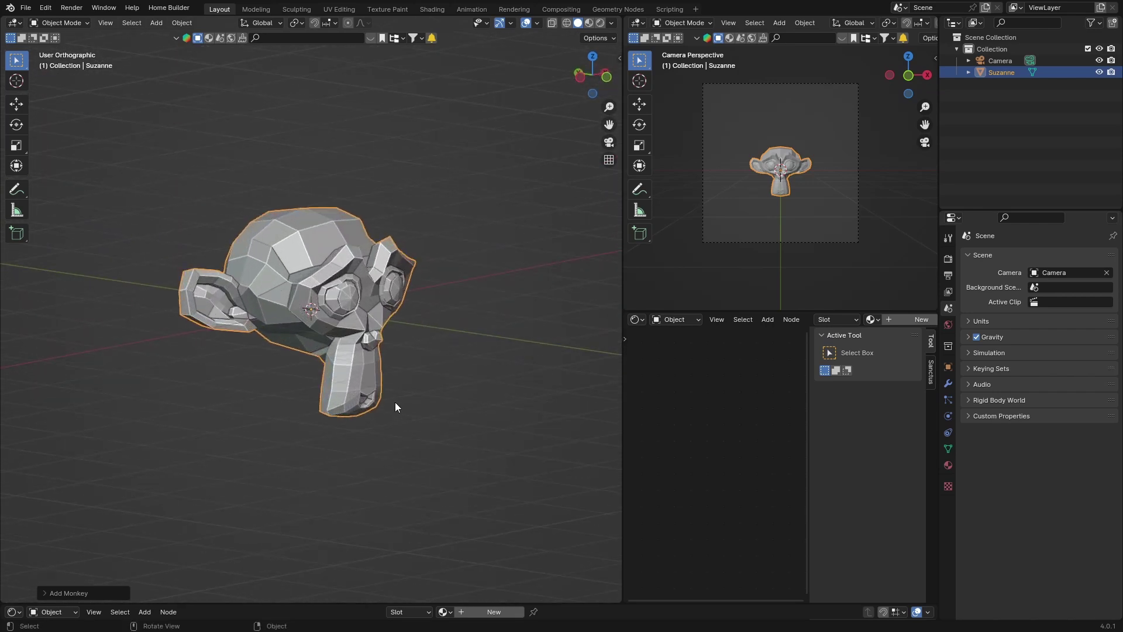
# - Switch the main viewport to perspective projection and rotate the view horizontally around to the back of the monkey
pyautogui.press('KP_5')
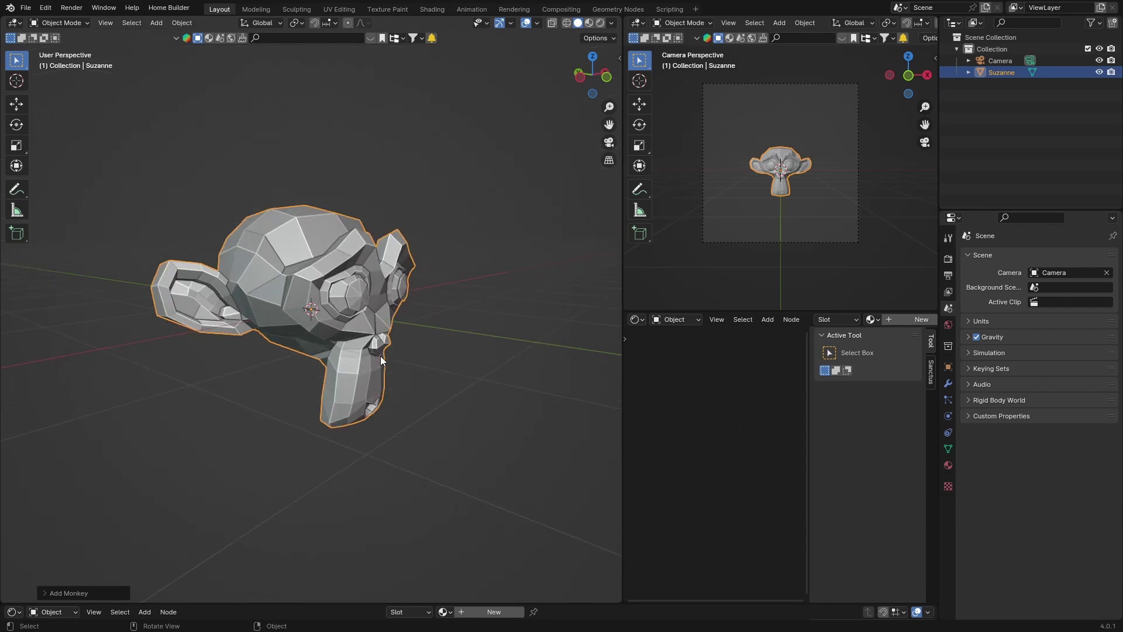
pyautogui.press('KP_6')
pyautogui.press('KP_6')
pyautogui.press('KP_6')
pyautogui.press('KP_6')
pyautogui.press('KP_6')
pyautogui.press('KP_6')
pyautogui.press('KP_6')
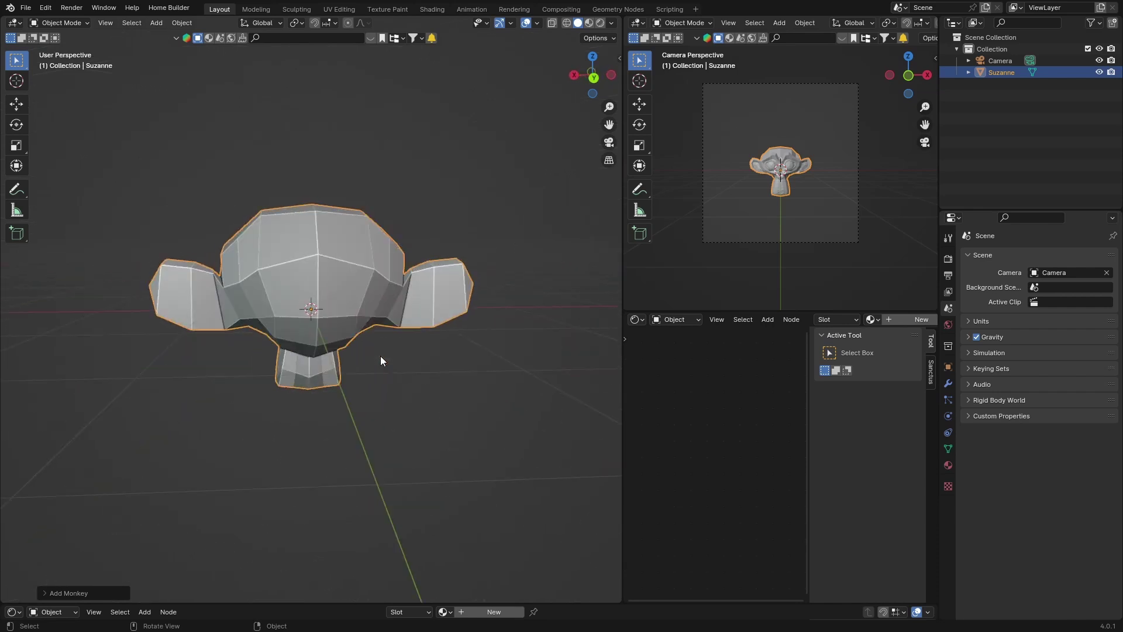
# - Examine the monkey from the front, from the side and from directly below in orthographic view
pyautogui.press('KP_1')
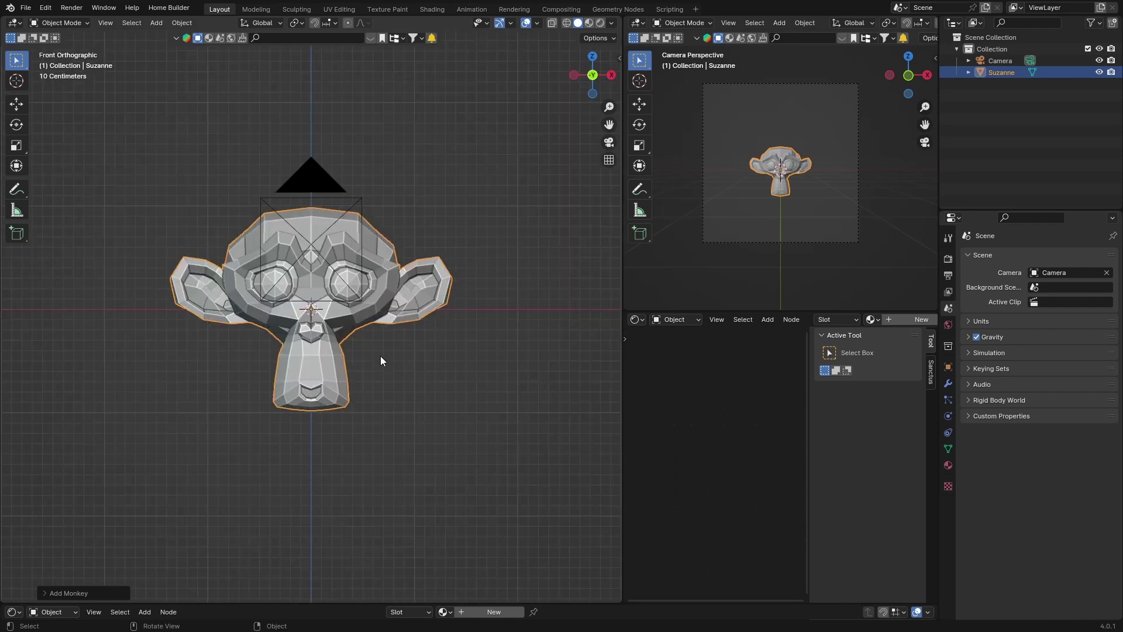
pyautogui.press('KP_3')
pyautogui.press('KP_2')
pyautogui.press('KP_2')
pyautogui.press('KP_2')
pyautogui.press('KP_2')
pyautogui.press('KP_2')
pyautogui.press('KP_2')
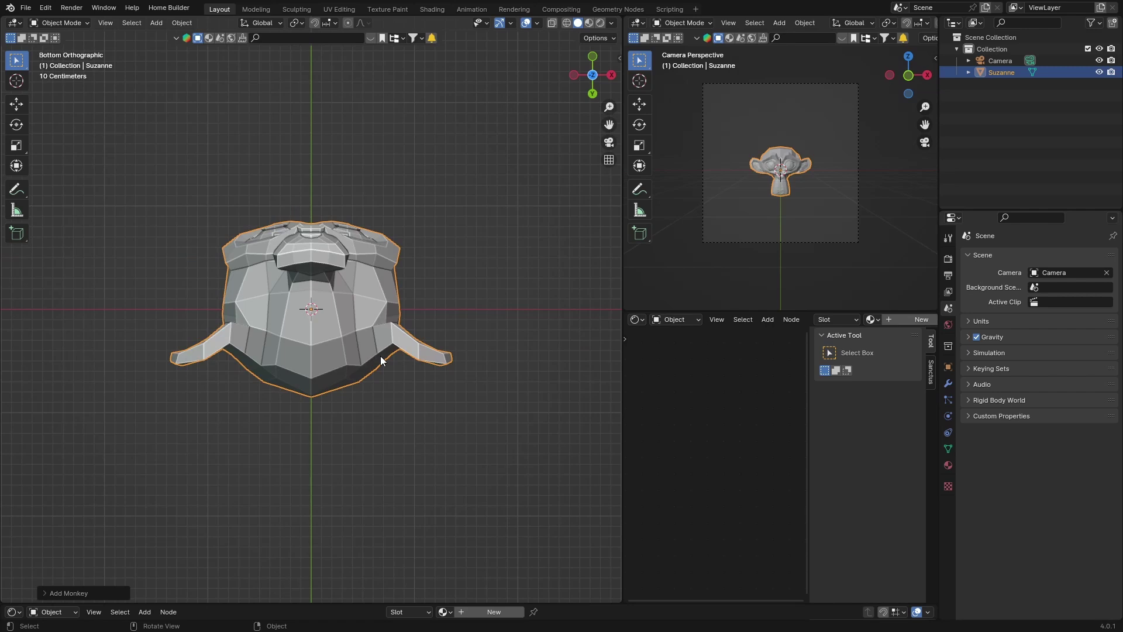
# - Toggle the main viewport between perspective and orthographic projection, and inspect the monkey from different angles
pyautogui.press('KP_5')
pyautogui.press('KP_5')
pyautogui.press('KP_5')
pyautogui.press('KP_5')
pyautogui.press('KP_1')
pyautogui.moveTo(306, 336); pyautogui.dragTo(266, 373, button='middle')
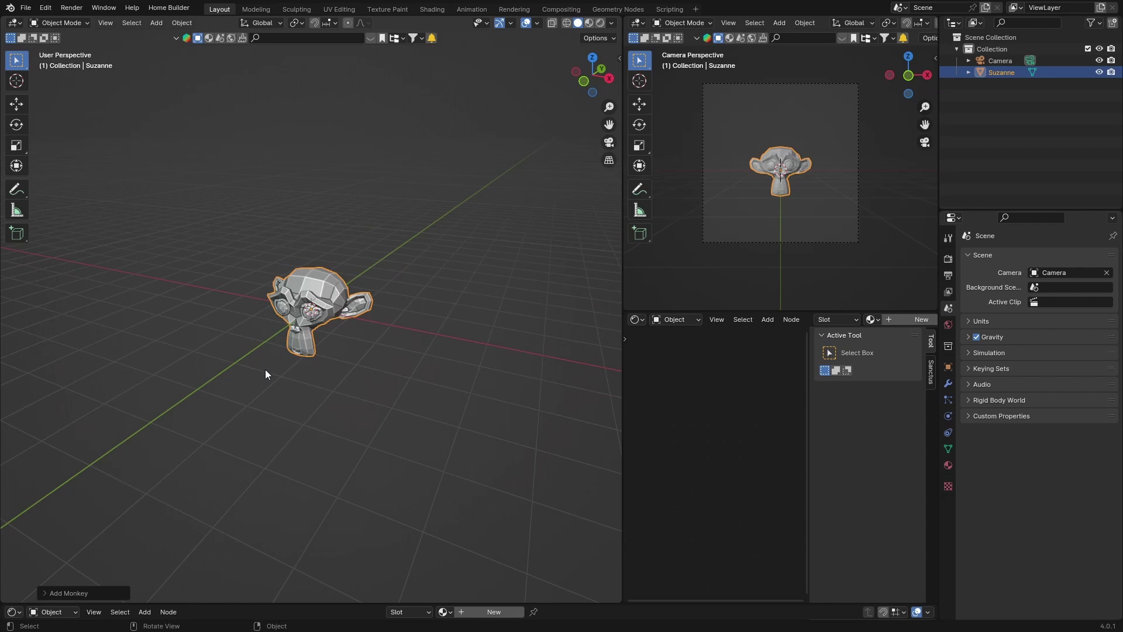
pyautogui.moveTo(295, 284); pyautogui.dragTo(257, 381, button='middle')
pyautogui.scroll(5, 279, 370)
# - Hide the camera that overlaps the monkey in the front view, and reveal the hidden objects again
pyautogui.press('KP_1')
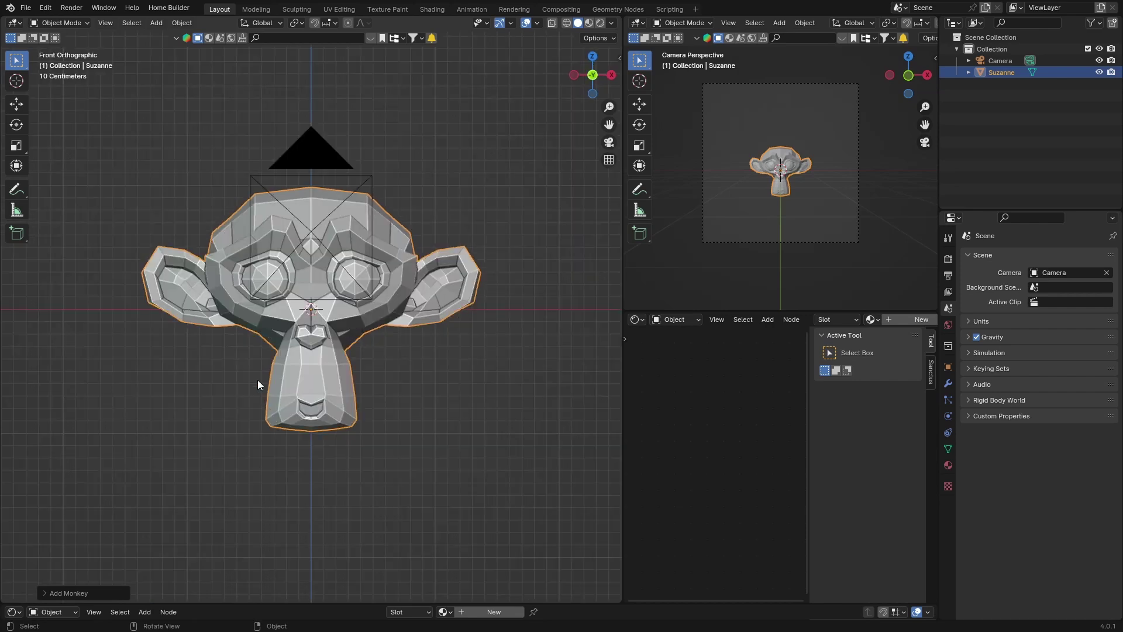
pyautogui.scroll(4, 256, 377)
pyautogui.scroll(-3, 256, 377)
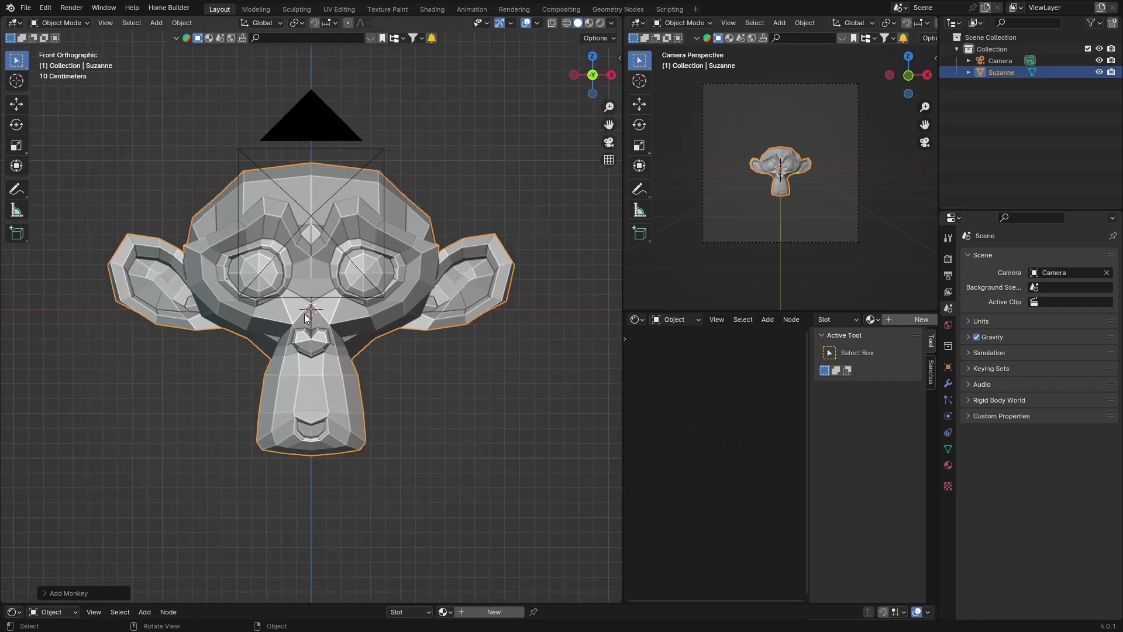
pyautogui.click(373, 151)
pyautogui.press('h')
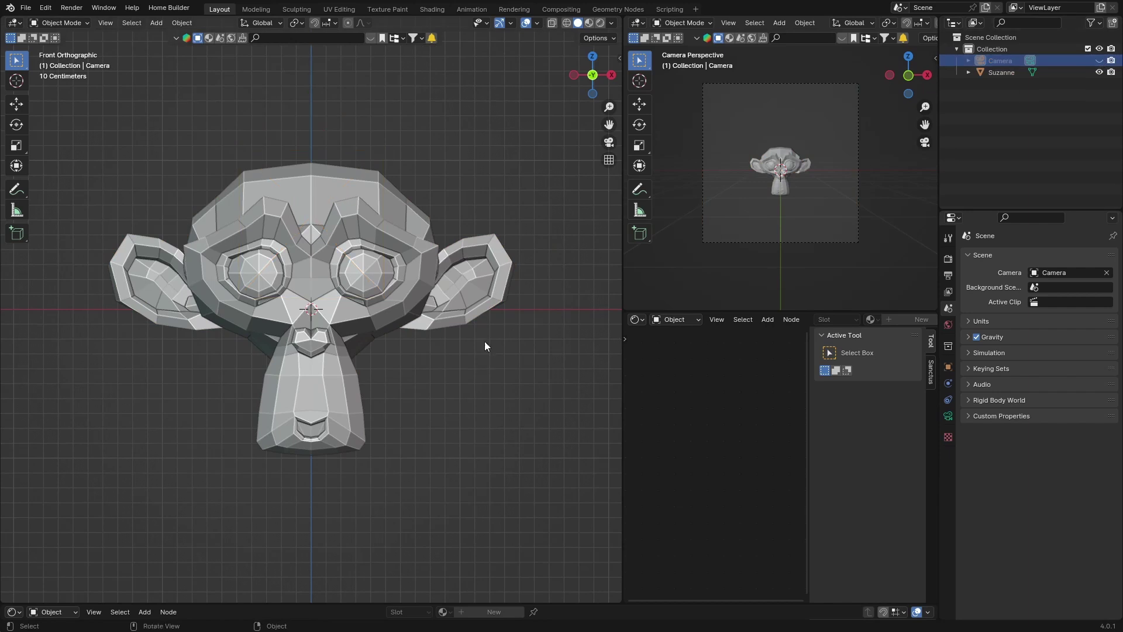
pyautogui.hotkey('alt', 'h')
pyautogui.moveTo(174, 437); pyautogui.dragTo(83, 462, button='middle')
pyautogui.scroll(-5, 83, 462)
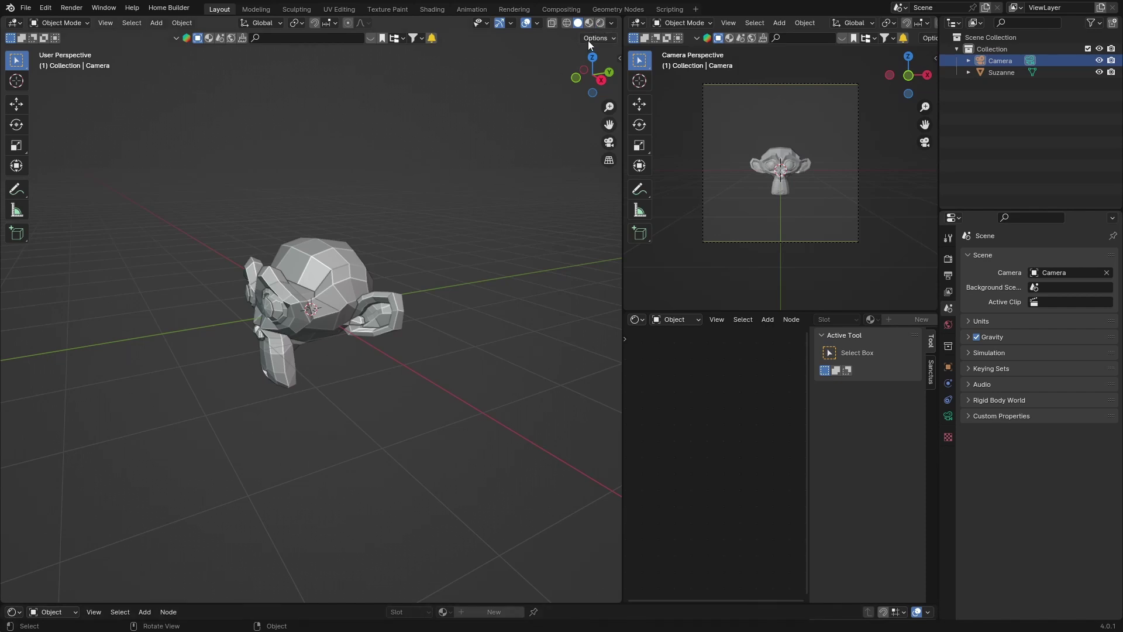
# - Switch the main viewport to rendered shading, disable Scene World and try the built-in HDRI lighting on the monkey
pyautogui.click(598, 24)
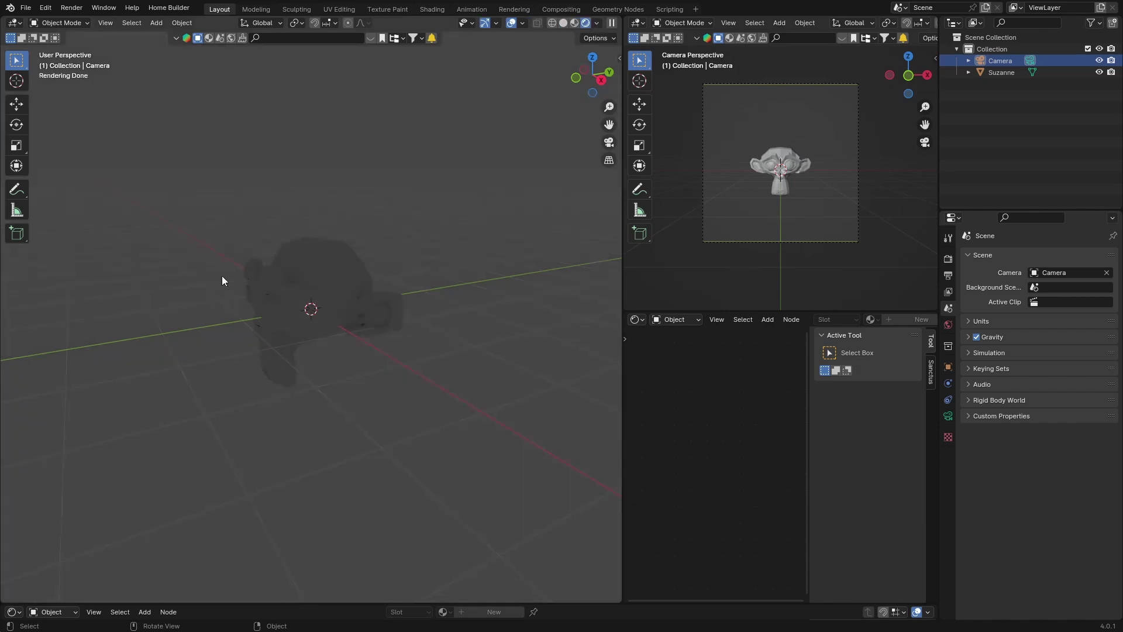
pyautogui.click(598, 23)
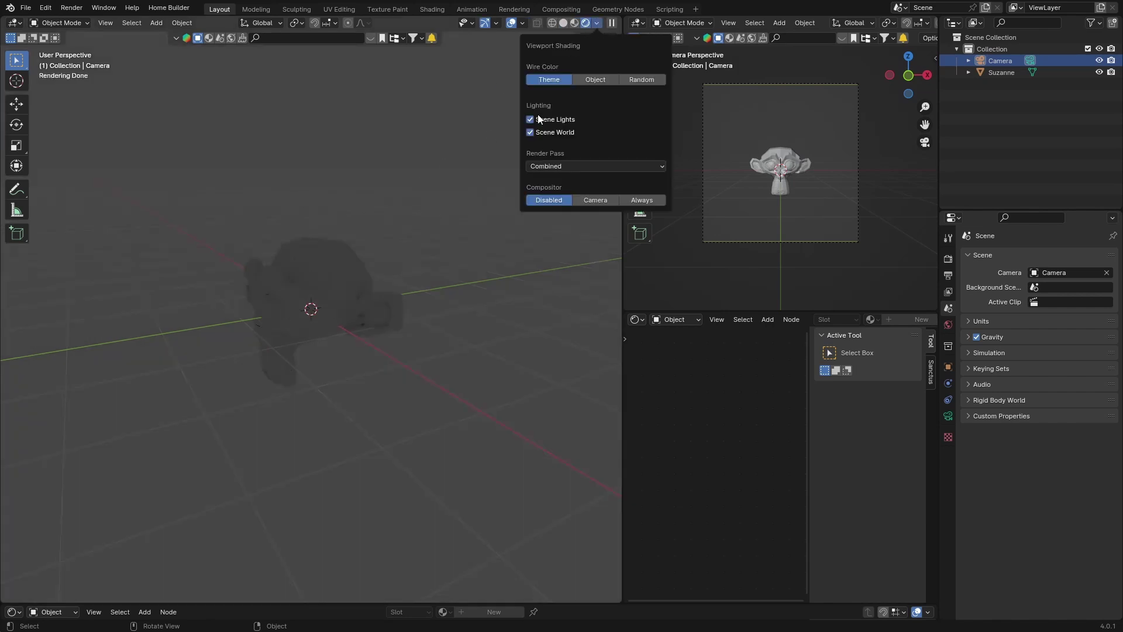
pyautogui.click(530, 132)
pyautogui.moveTo(224, 355); pyautogui.dragTo(203, 345, button='middle')
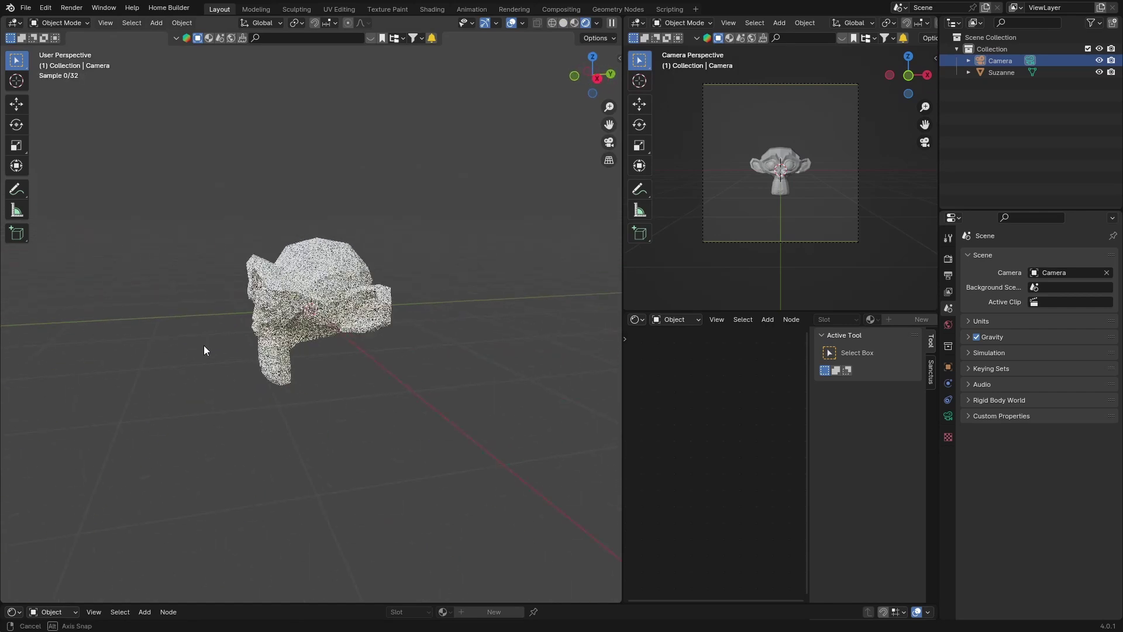
pyautogui.click(595, 23)
pyautogui.click(566, 165)
pyautogui.click(535, 197)
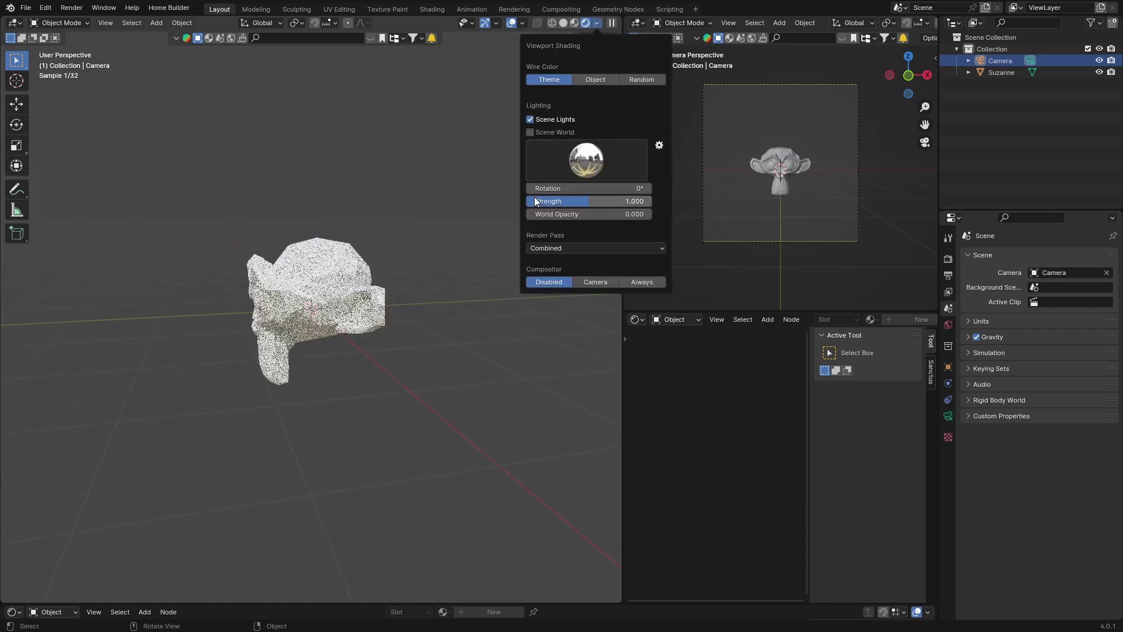
pyautogui.moveTo(351, 52); pyautogui.dragTo(320, 49, button='middle')
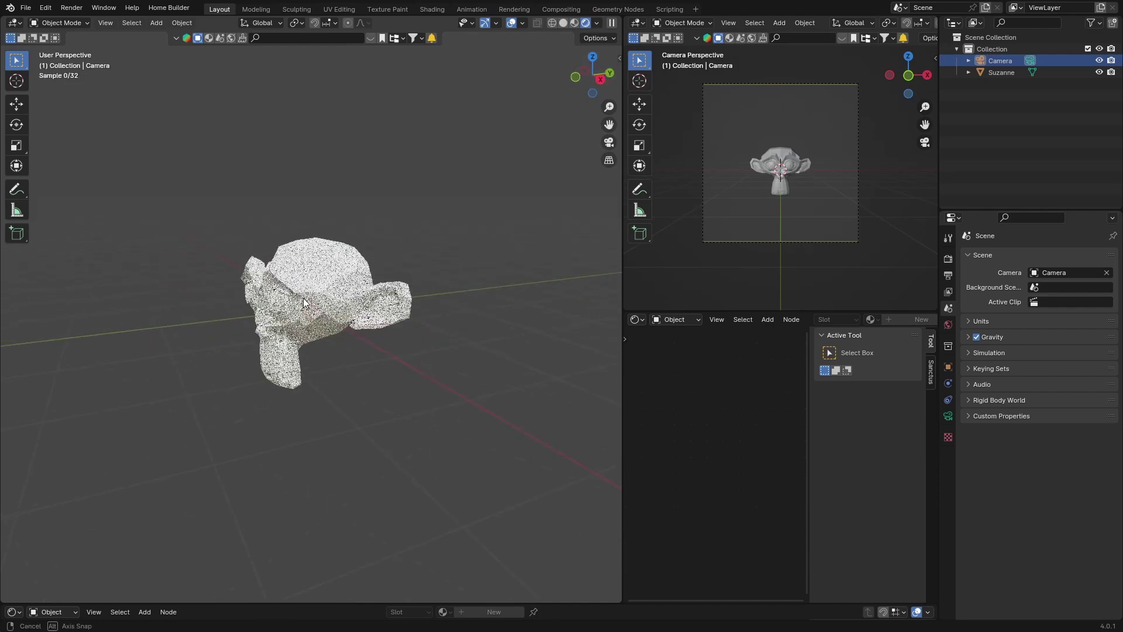
# - Open the Shading workspace, get closer to the monkey and light the material preview with the dark sunset HDRI
pyautogui.click(431, 9)
pyautogui.moveTo(465, 233); pyautogui.dragTo(475, 198, button='middle')
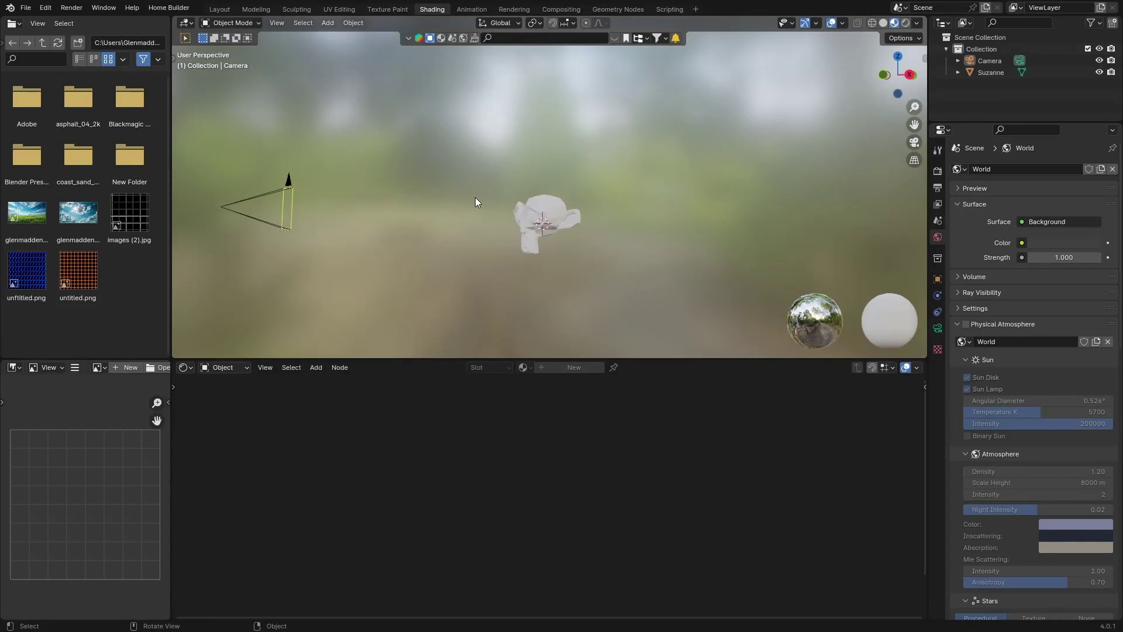
pyautogui.scroll(4, 475, 197)
pyautogui.click(916, 23)
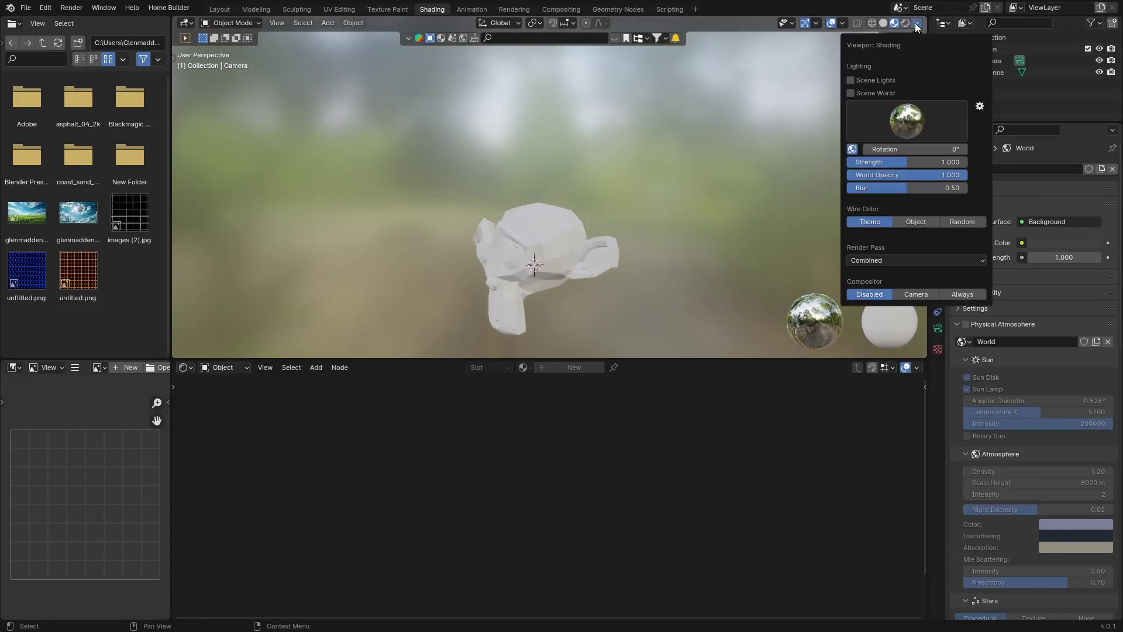
pyautogui.click(895, 120)
pyautogui.click(843, 165)
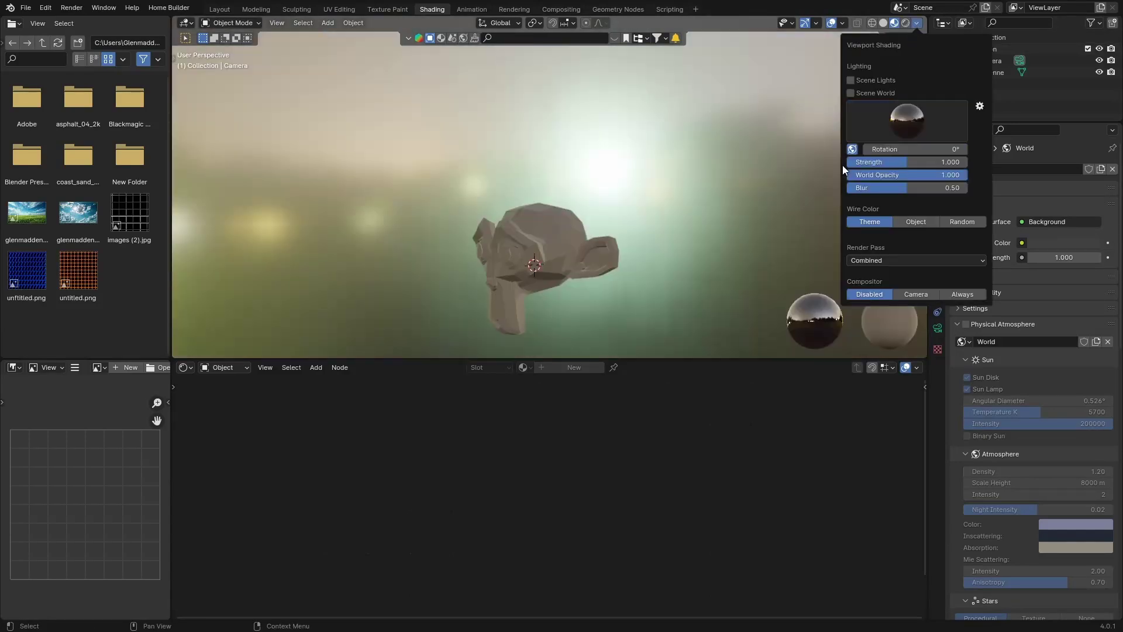
# - Try several other HDRI environments in the material preview and settle on the warm orange interior one
pyautogui.click(905, 124)
pyautogui.click(947, 159)
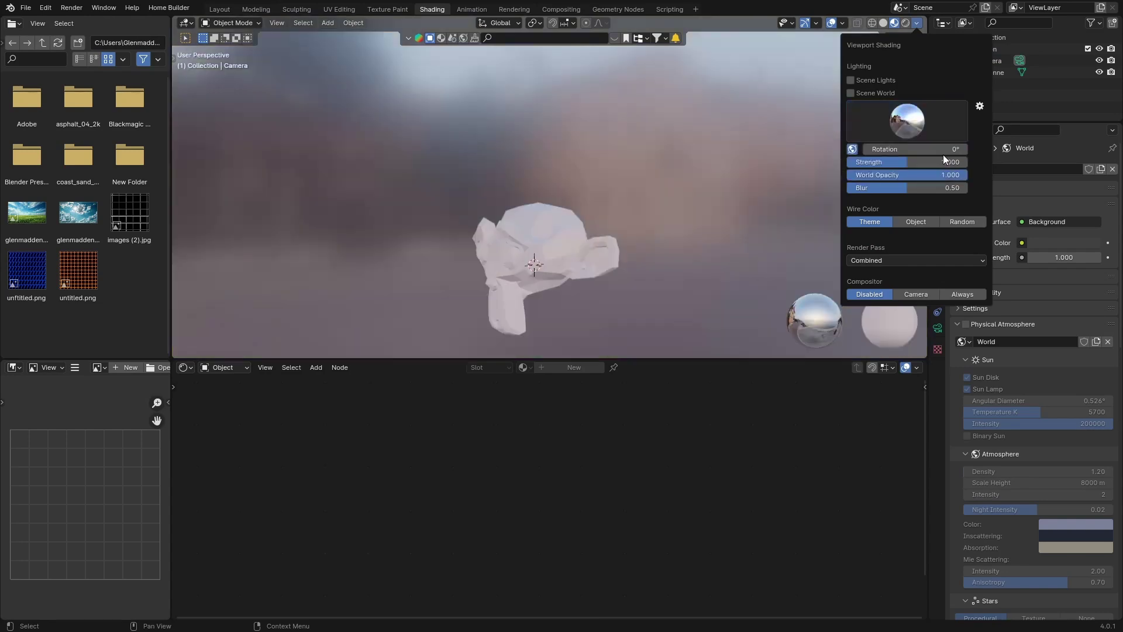
pyautogui.click(908, 135)
pyautogui.click(881, 157)
pyautogui.click(882, 121)
pyautogui.click(915, 157)
pyautogui.click(901, 118)
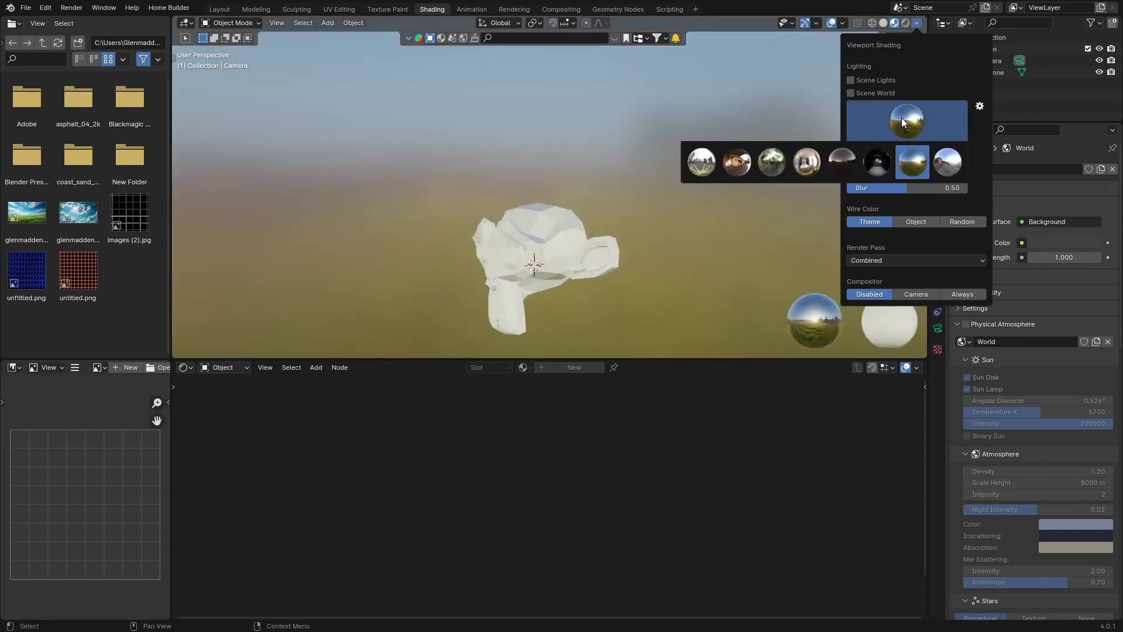
pyautogui.click(737, 162)
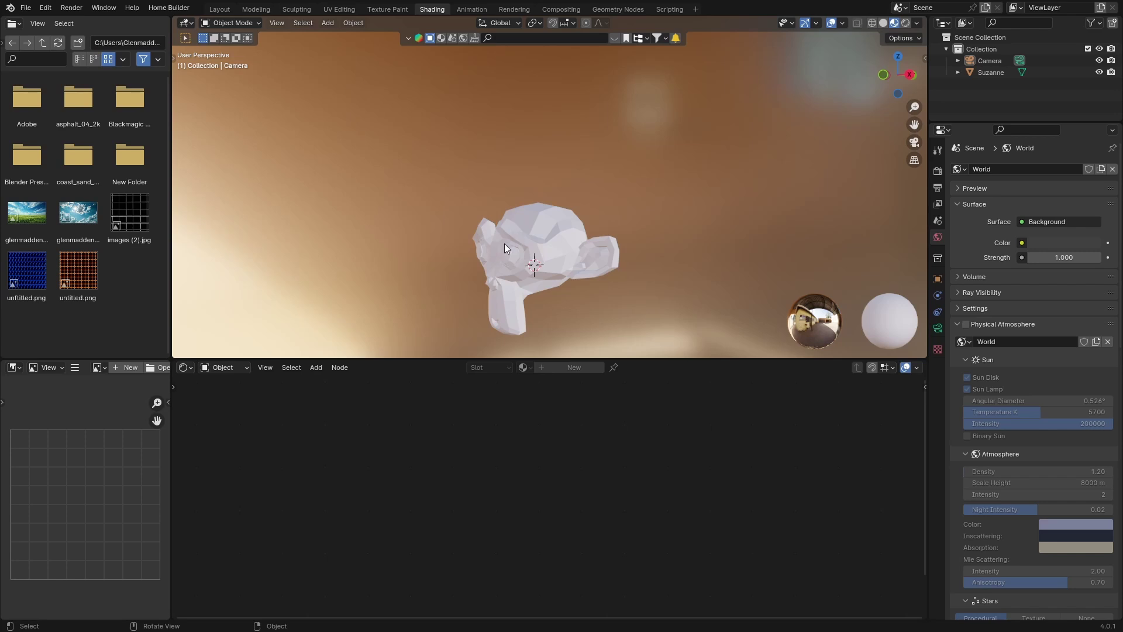
# - Return to the Layout workspace, render the monkey from the camera view and close the render result
pyautogui.click(219, 9)
pyautogui.moveTo(254, 345); pyautogui.dragTo(299, 332, button='middle')
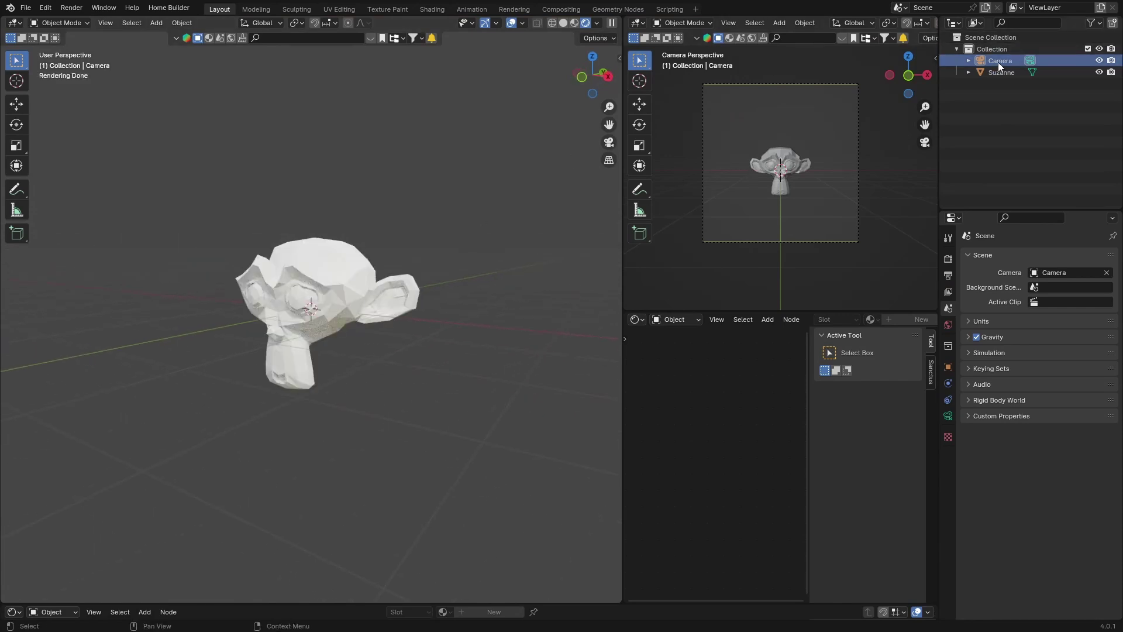
pyautogui.click(608, 143)
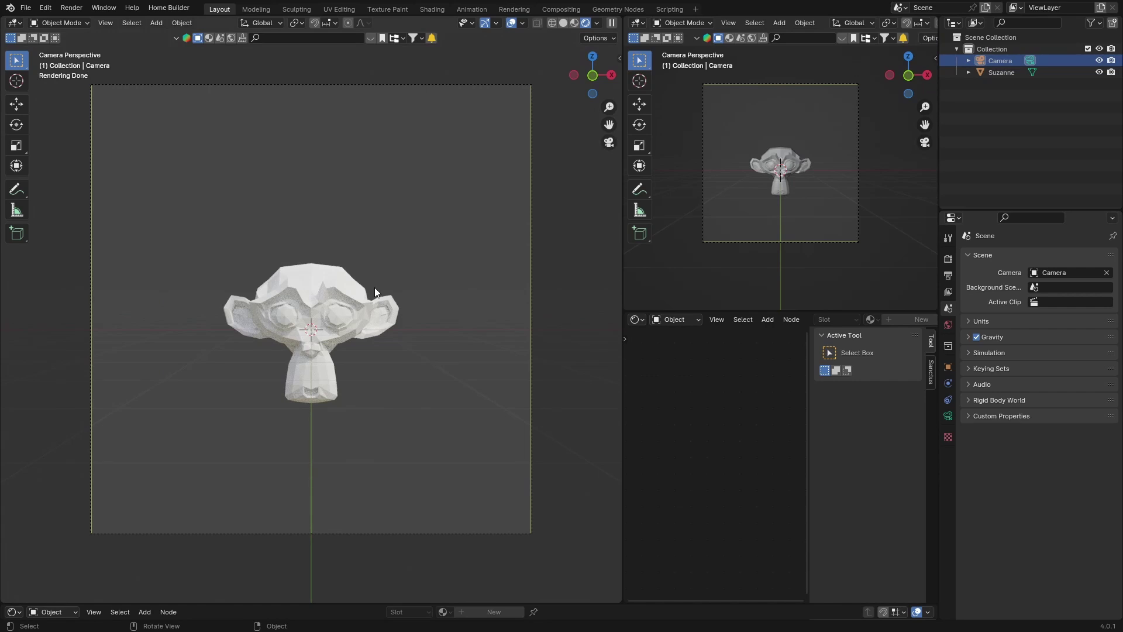
pyautogui.press('F12')
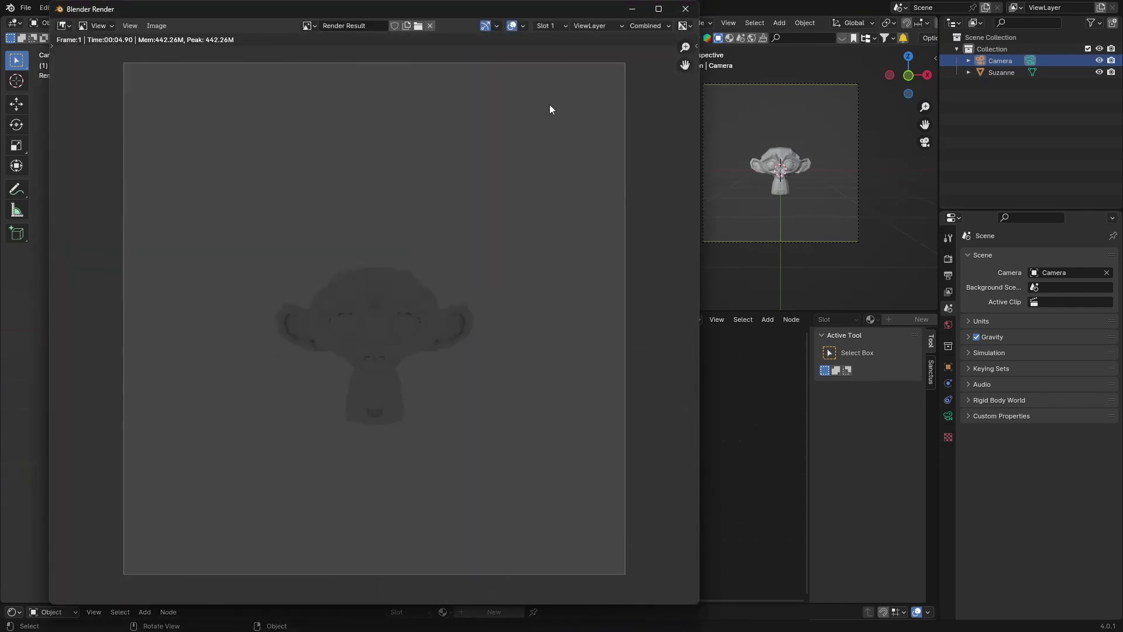
pyautogui.click(685, 8)
pyautogui.moveTo(354, 355); pyautogui.dragTo(282, 370, button='middle')
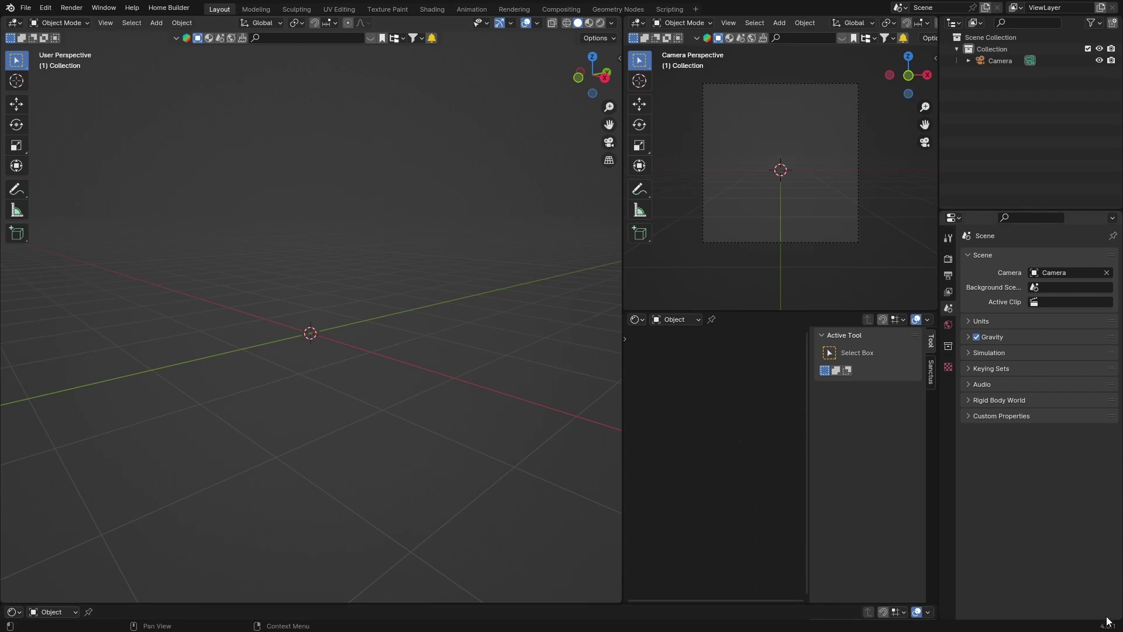
# - Turn window fullscreen off and back on
pyautogui.click(97, 8)
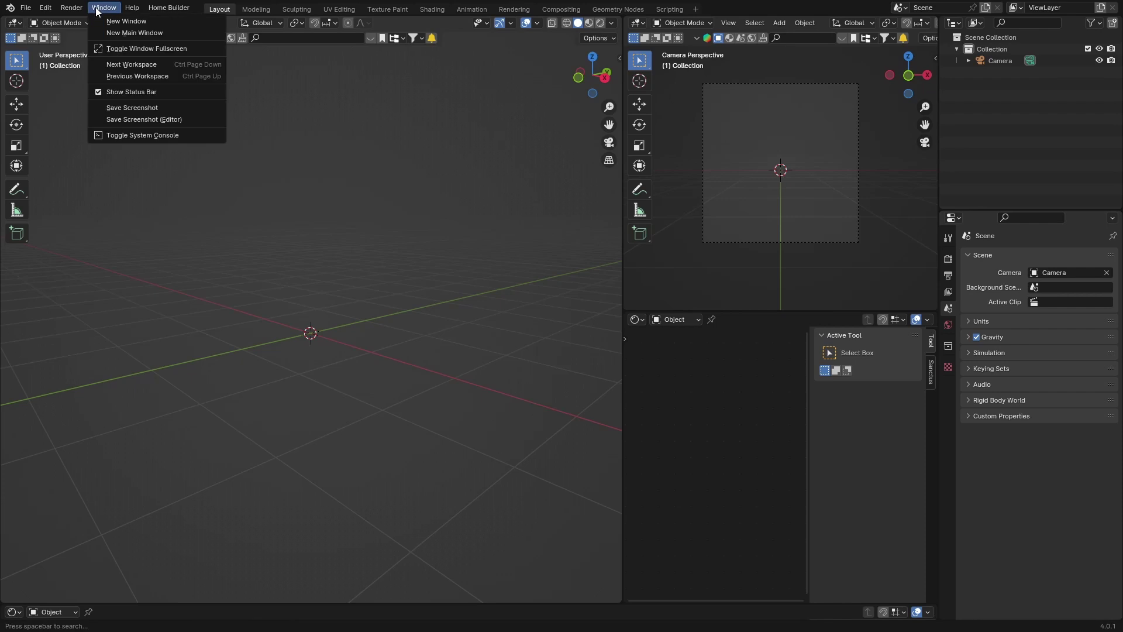
pyautogui.click(125, 48)
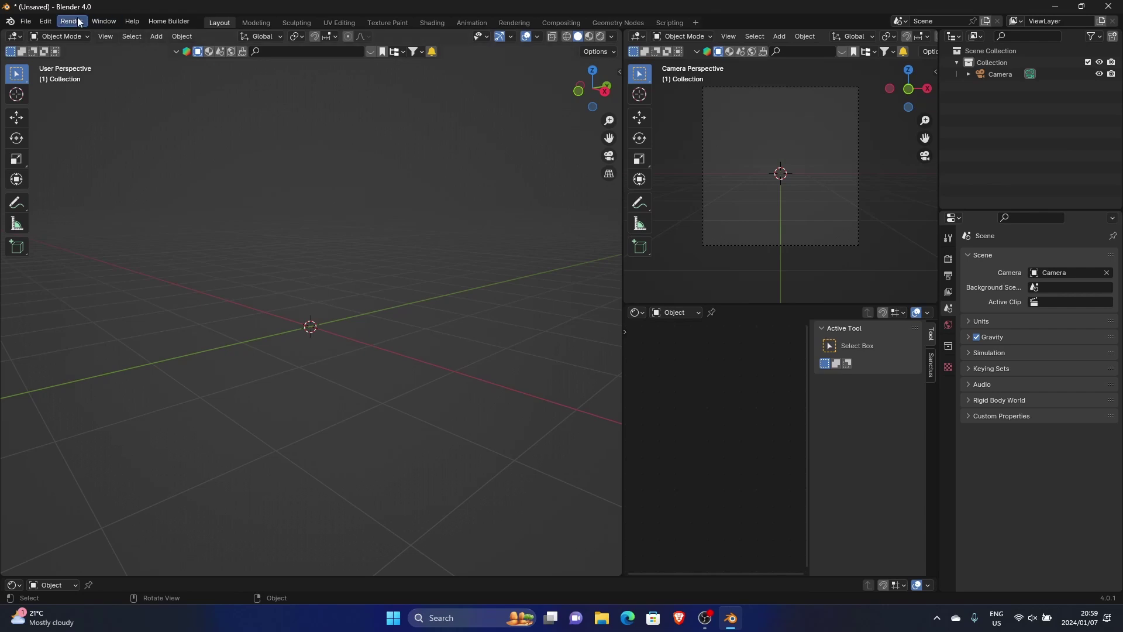
pyautogui.click(103, 21)
pyautogui.click(118, 60)
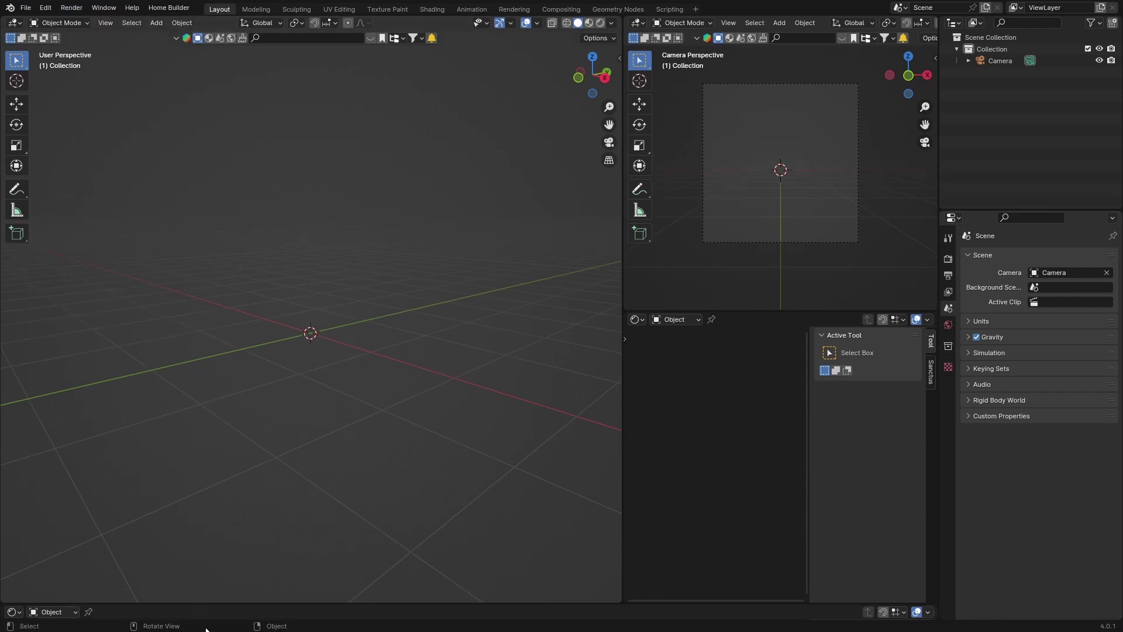
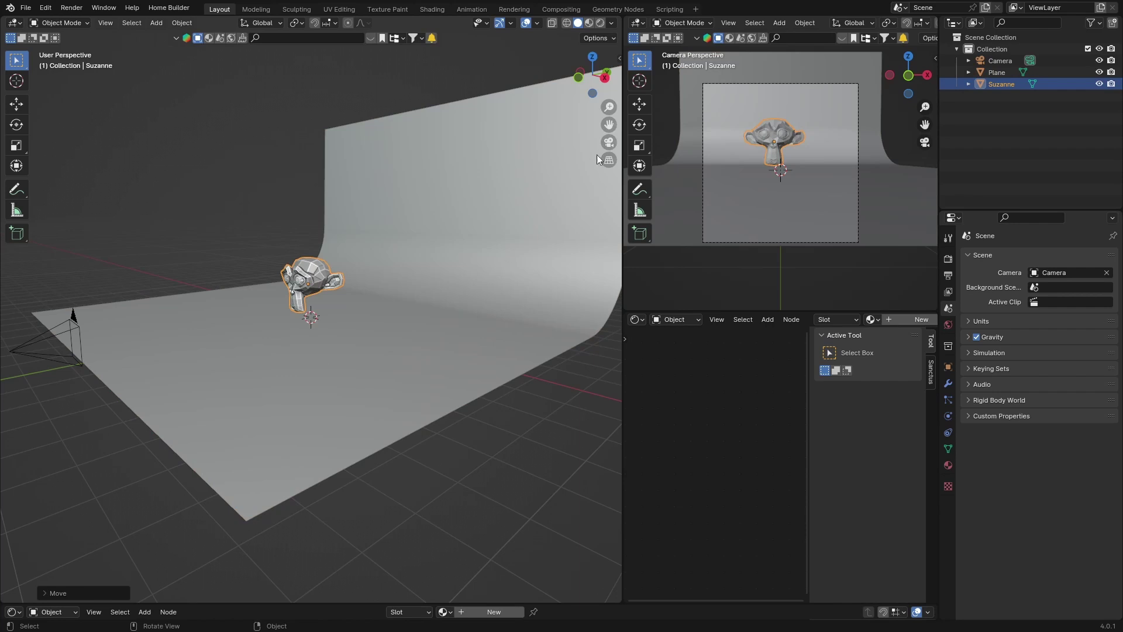
# - Enlarge the monkey in the camera view and move it up so its chin rests on the backdrop floor
pyautogui.press('g')
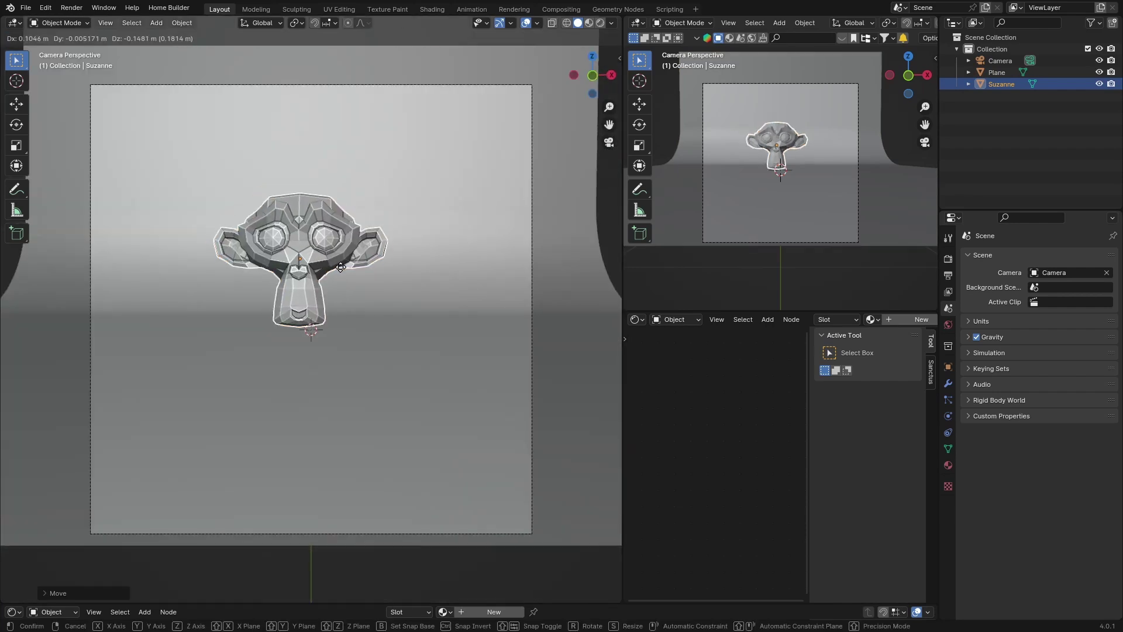
pyautogui.press('s')
pyautogui.click(371, 265)
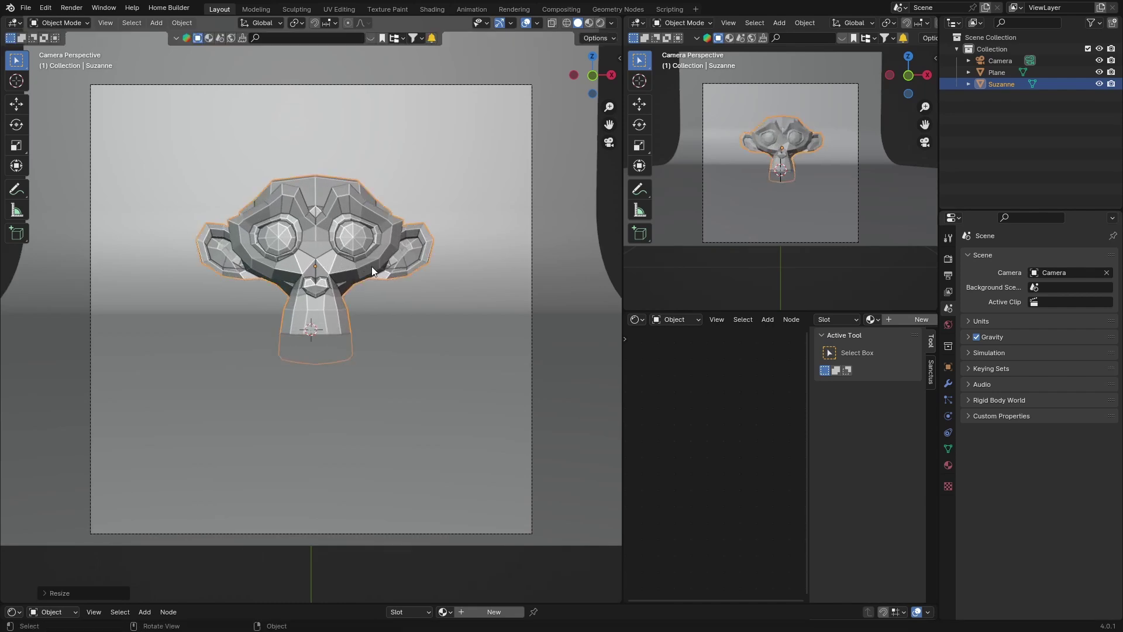
pyautogui.press('g')
pyautogui.click(371, 240)
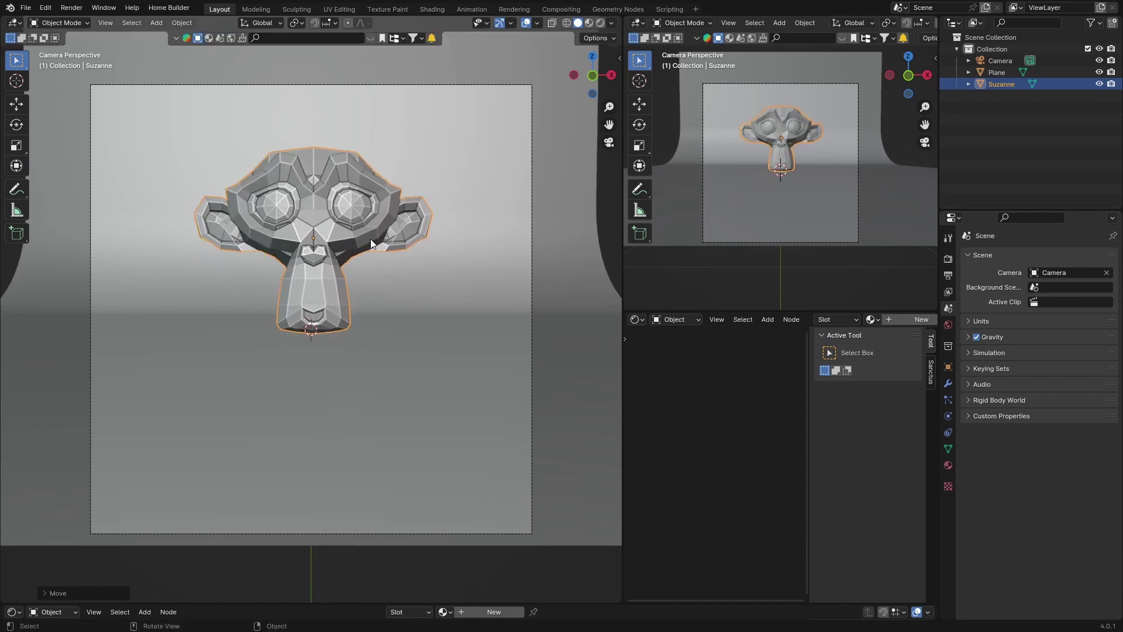
# - Set the world background color to black while previewing in rendered shading, and return the main viewport to solid shading
pyautogui.click(599, 22)
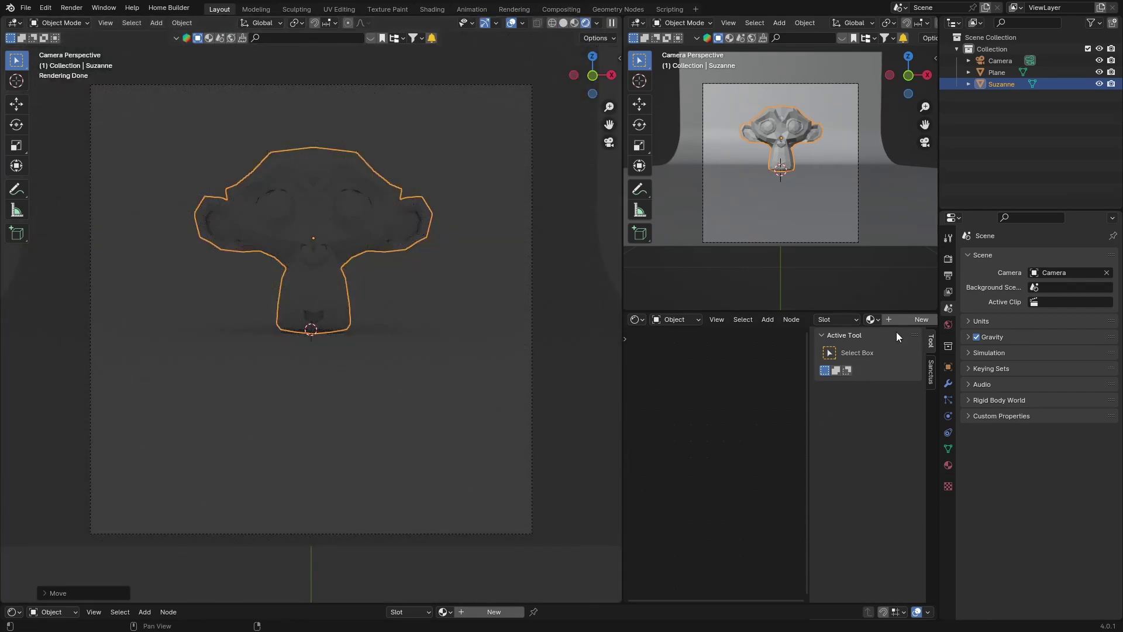
pyautogui.click(948, 325)
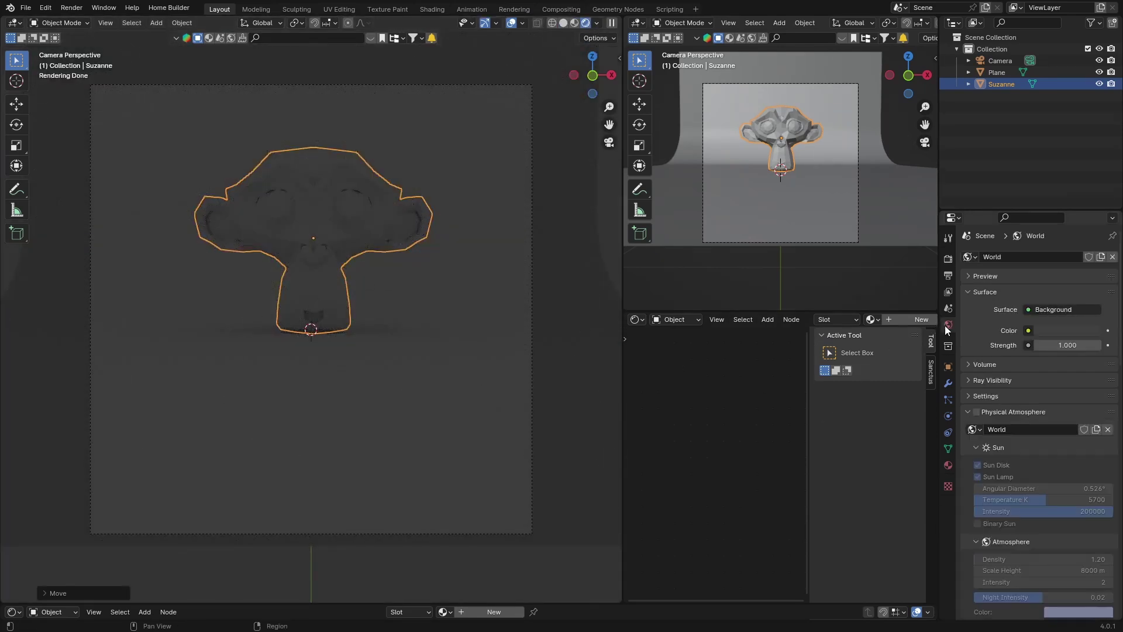
pyautogui.click(1069, 328)
pyautogui.moveTo(1090, 226); pyautogui.dragTo(1087, 248)
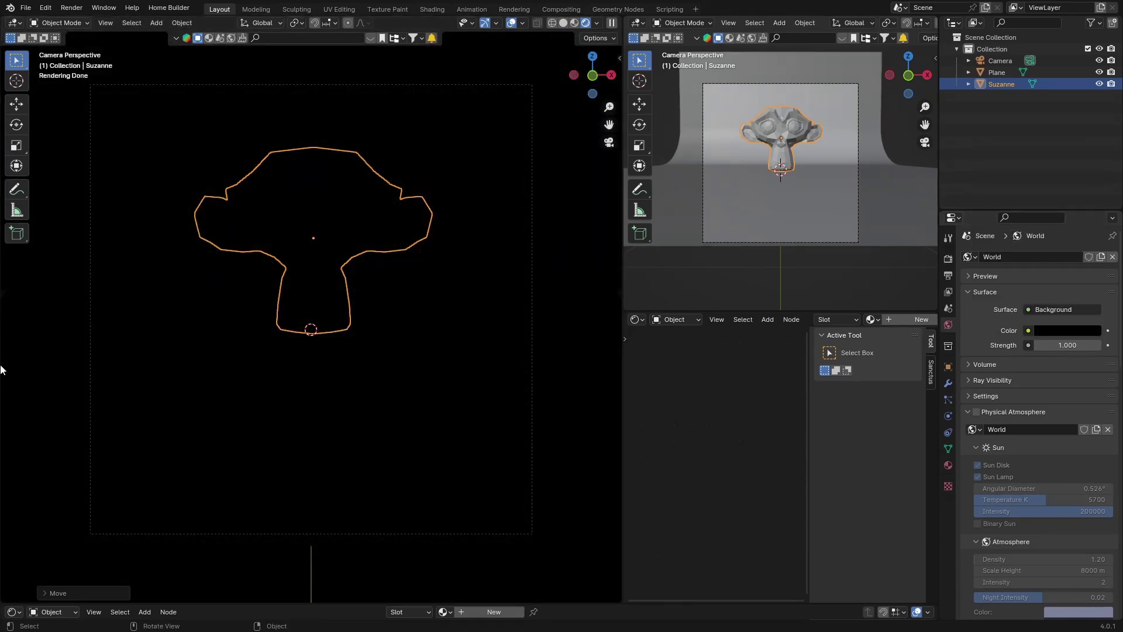
pyautogui.click(562, 24)
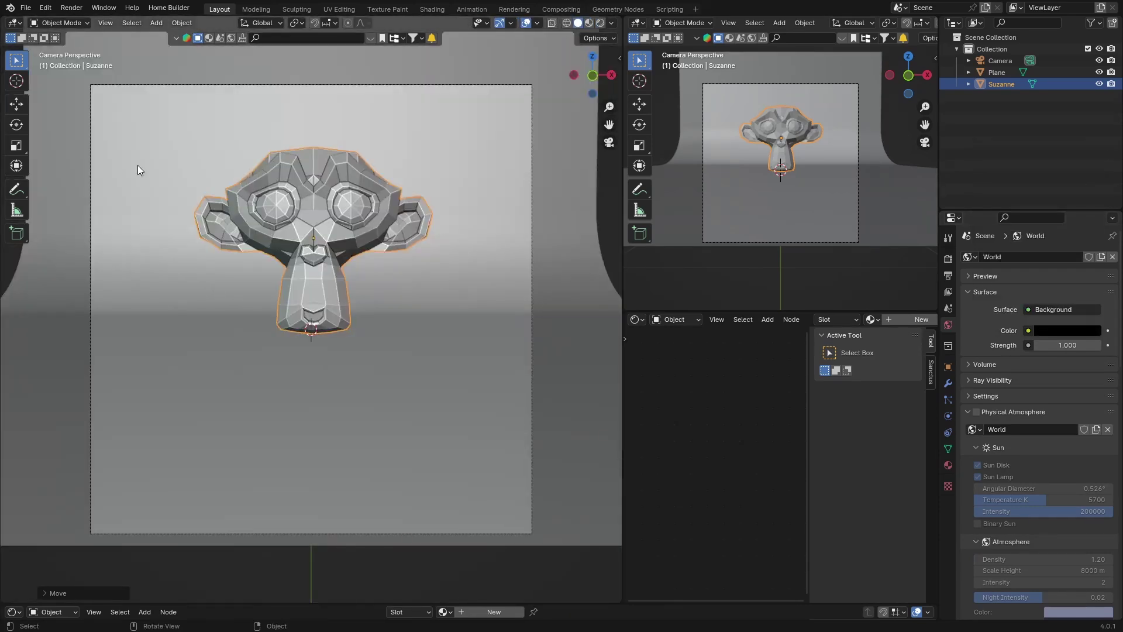
# - Search the add-ons in the preferences for "tri" to find Lighting: Tri-lighting, and save the preferences
pyautogui.click(42, 8)
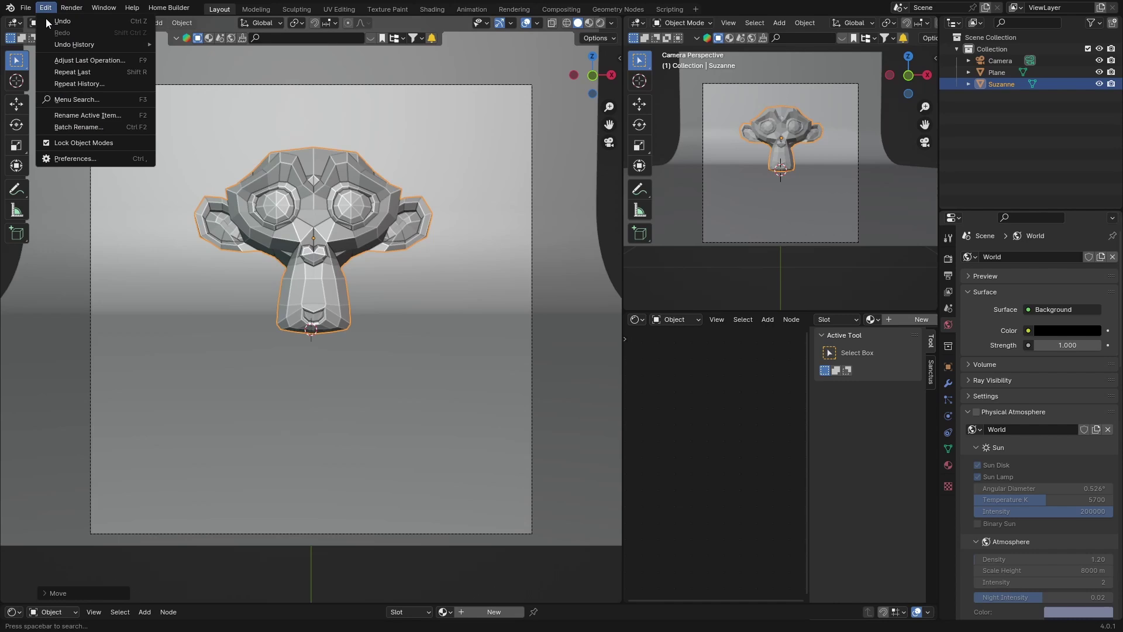
pyautogui.click(65, 153)
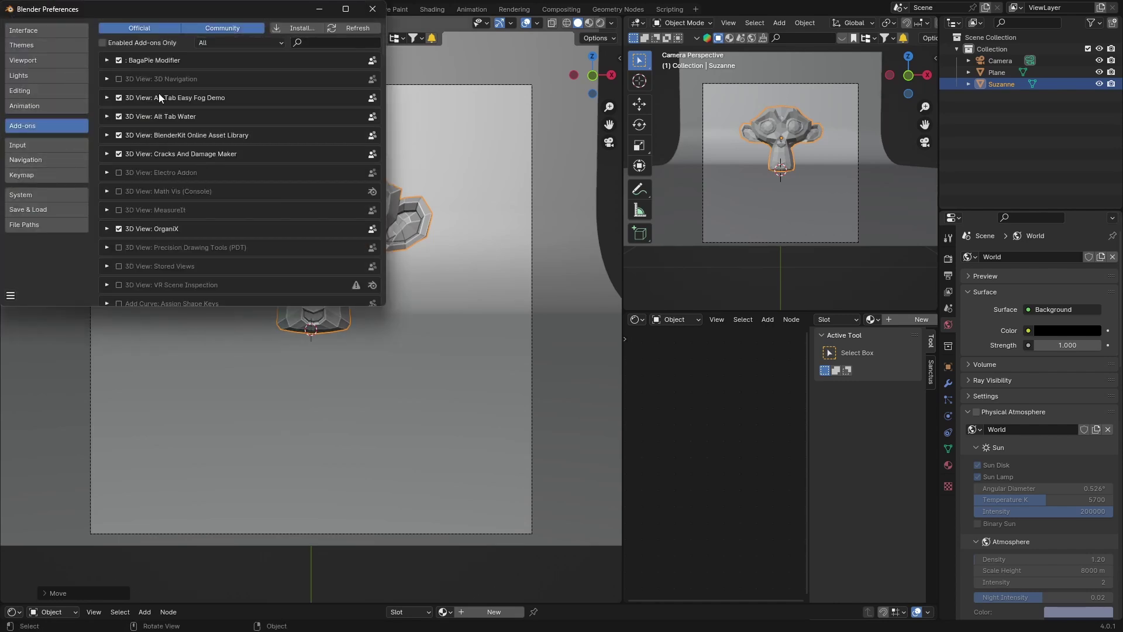
pyautogui.write('tri')
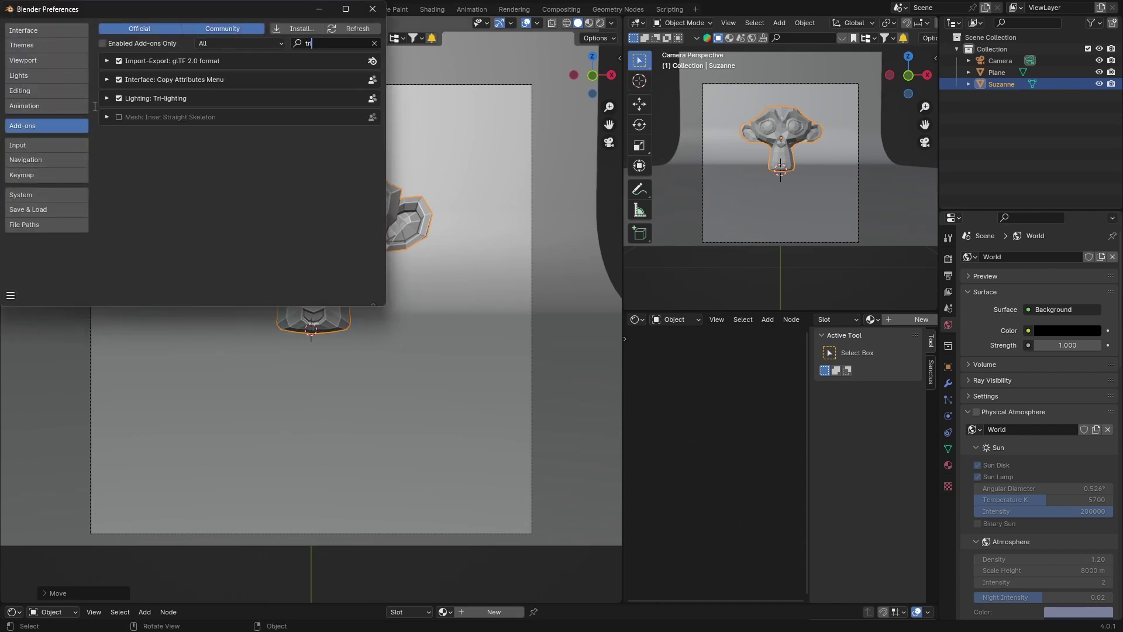
pyautogui.click(10, 294)
pyautogui.click(48, 260)
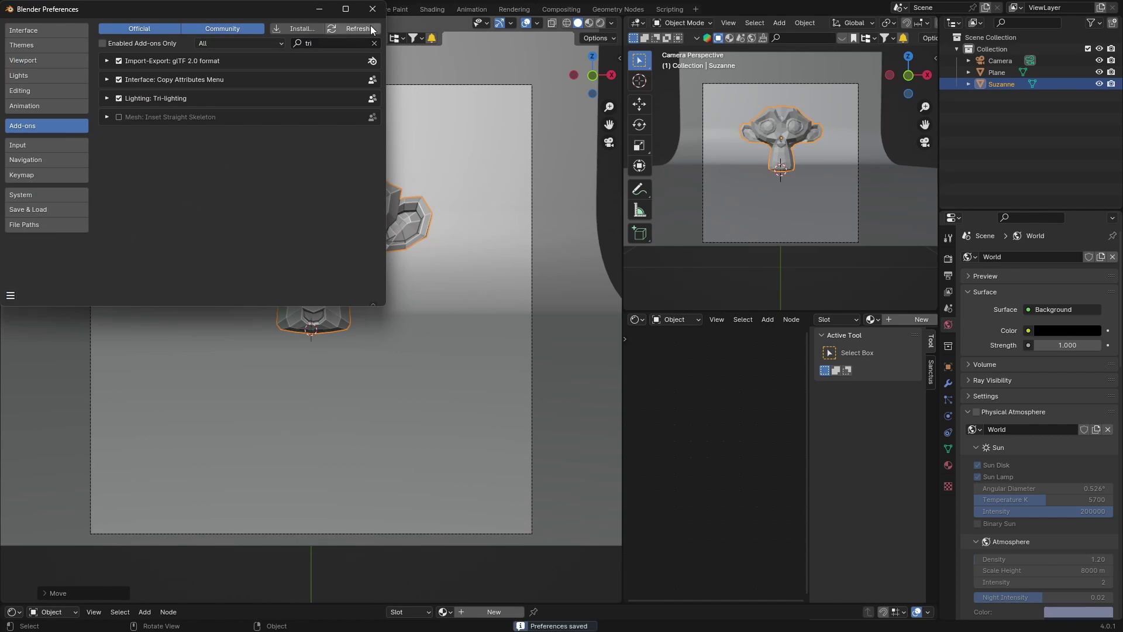
pyautogui.click(372, 9)
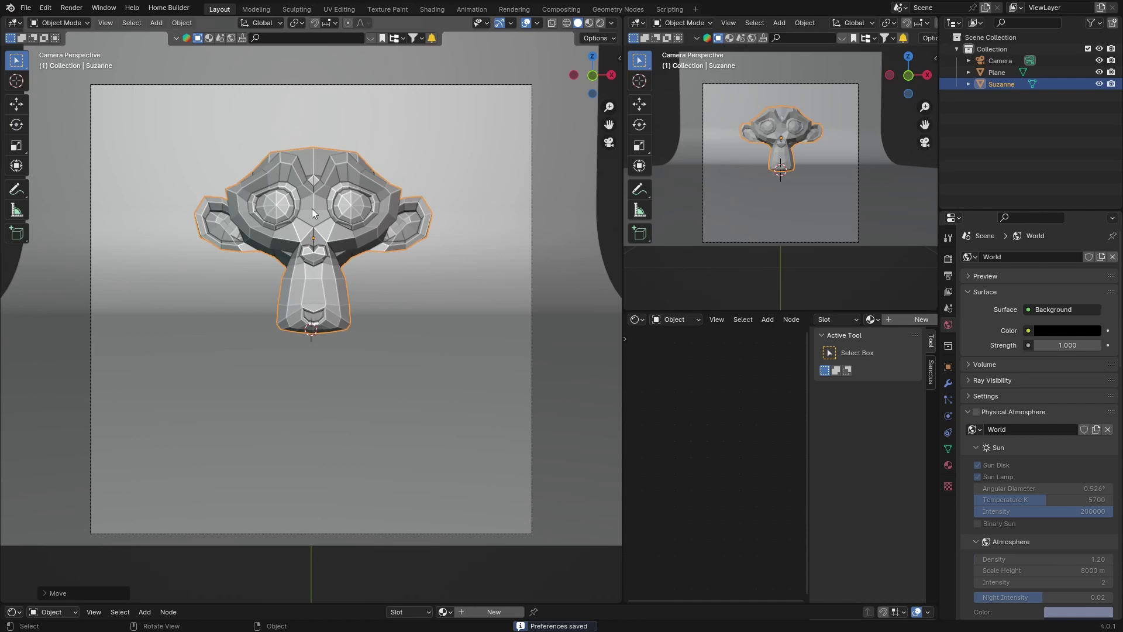
# - Add 3 Point Lights around the selected monkey and preview the lighting in rendered shading
pyautogui.hotkey('shift', 'a')
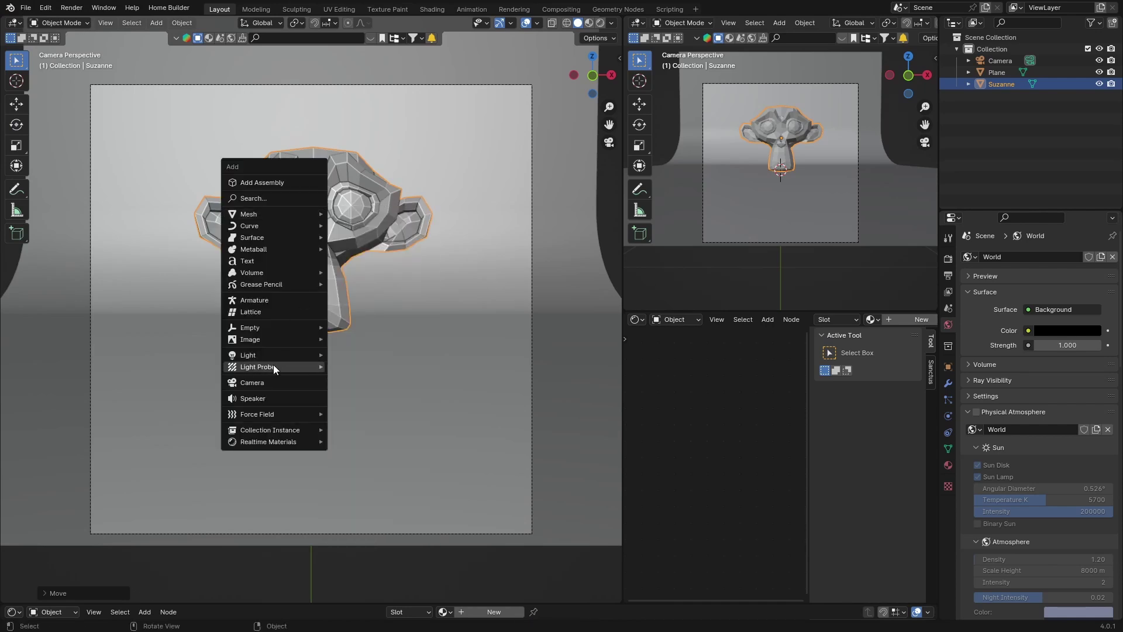
pyautogui.moveTo(274, 358)
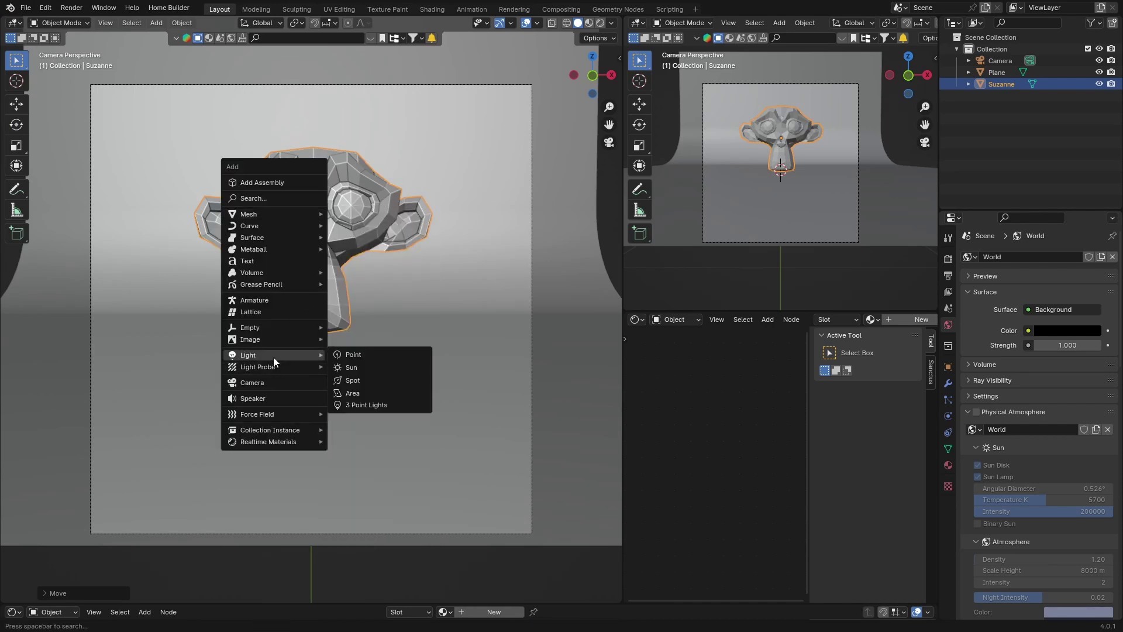
pyautogui.click(360, 405)
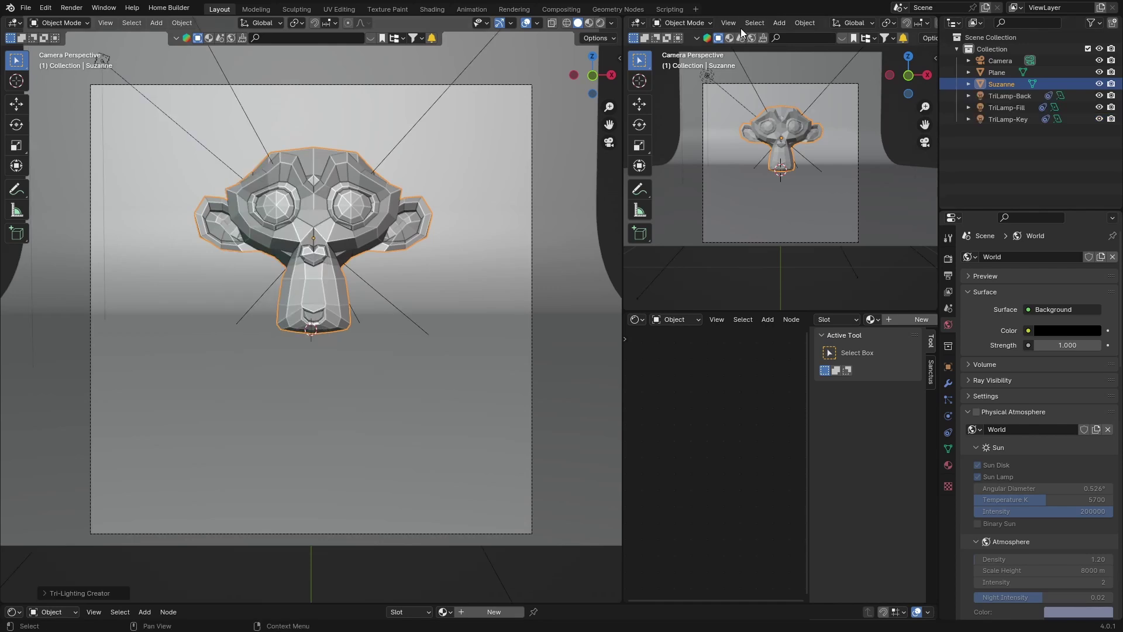
pyautogui.click(600, 24)
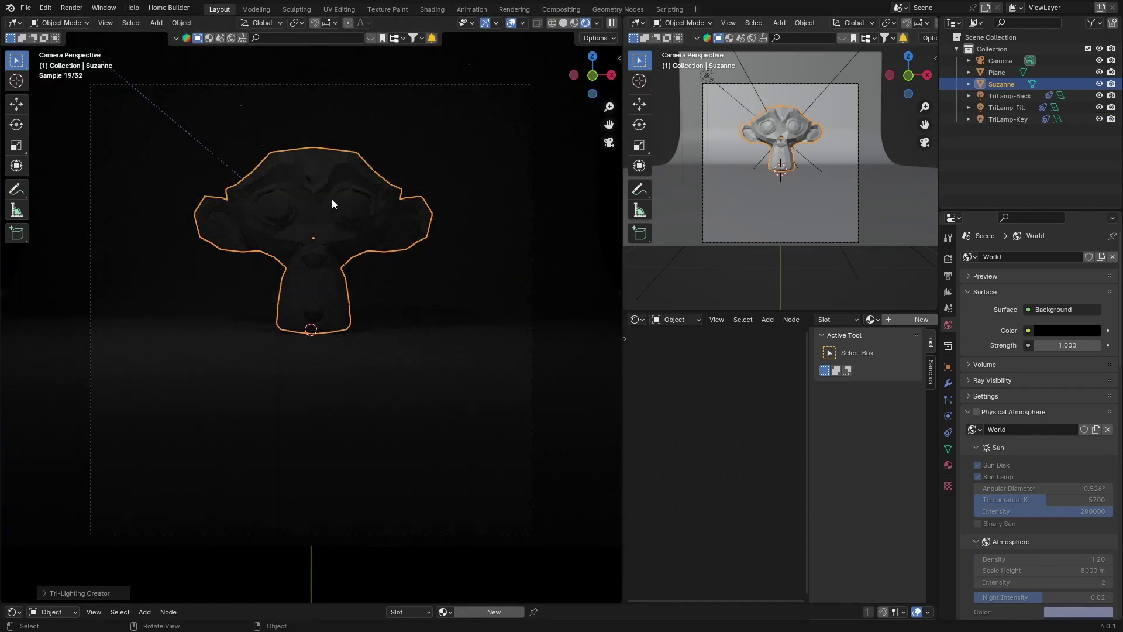
# - Set the power of the TriLamp-Key light to 50 W
pyautogui.click(1002, 119)
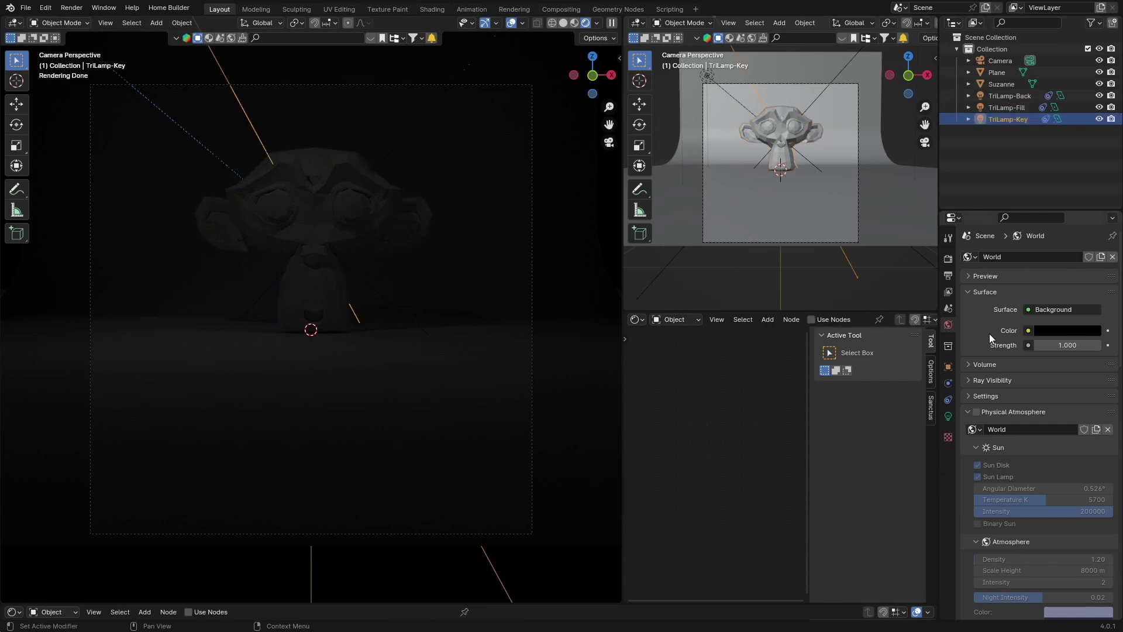
pyautogui.click(949, 417)
pyautogui.doubleClick(1056, 338)
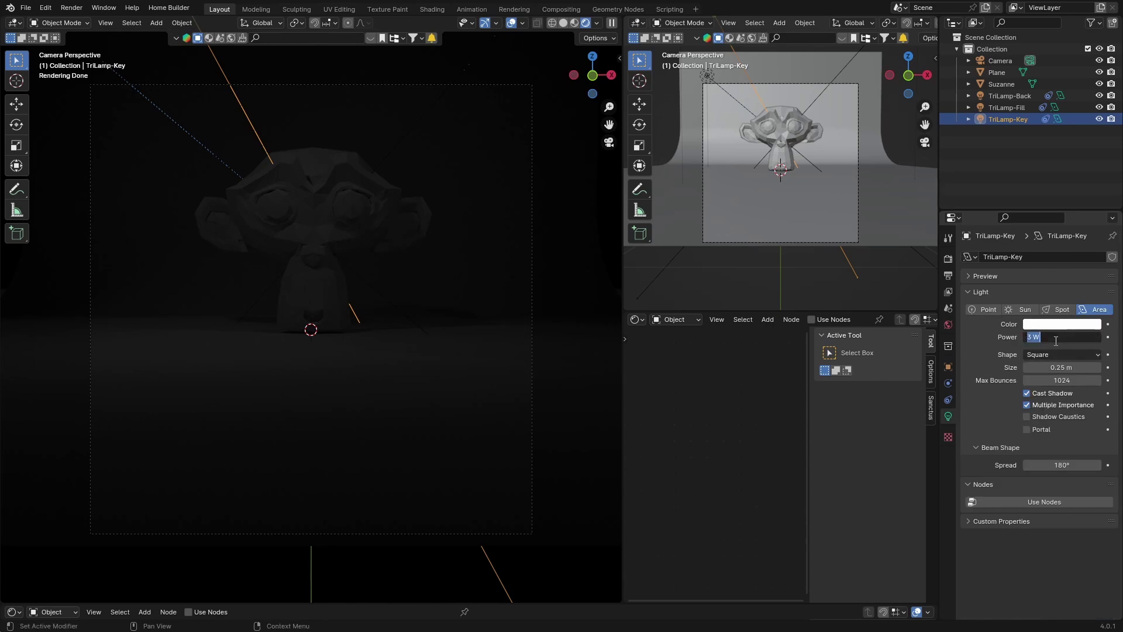
pyautogui.press('BackSpace')
pyautogui.write('50')
pyautogui.press('Return')
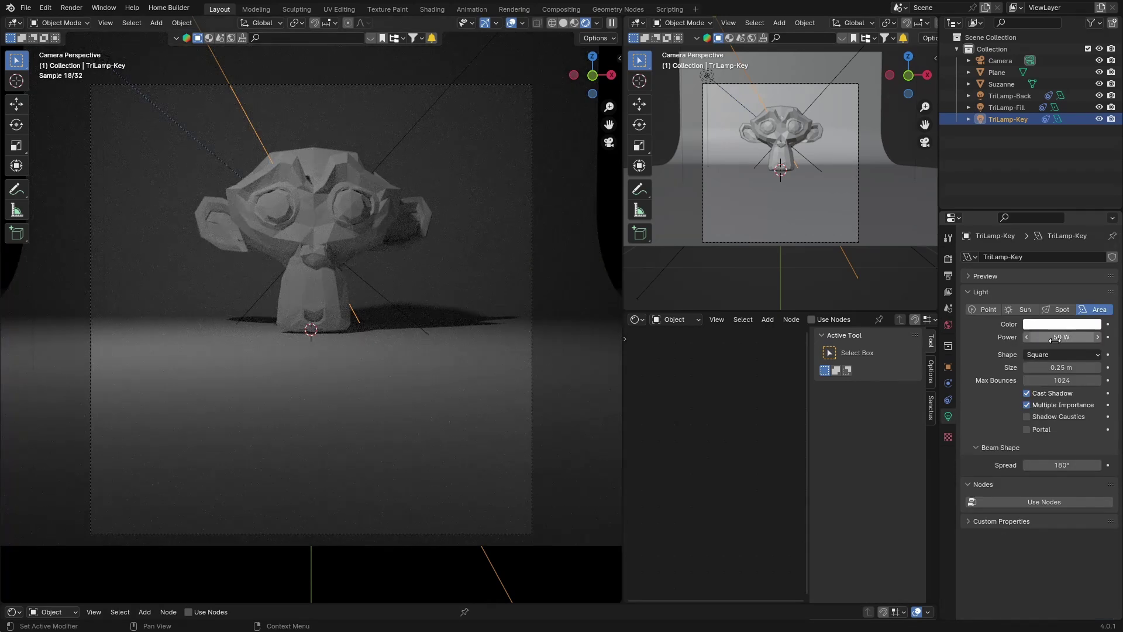
# - Set the power of the TriLamp-Back light to 25 W
pyautogui.click(1004, 96)
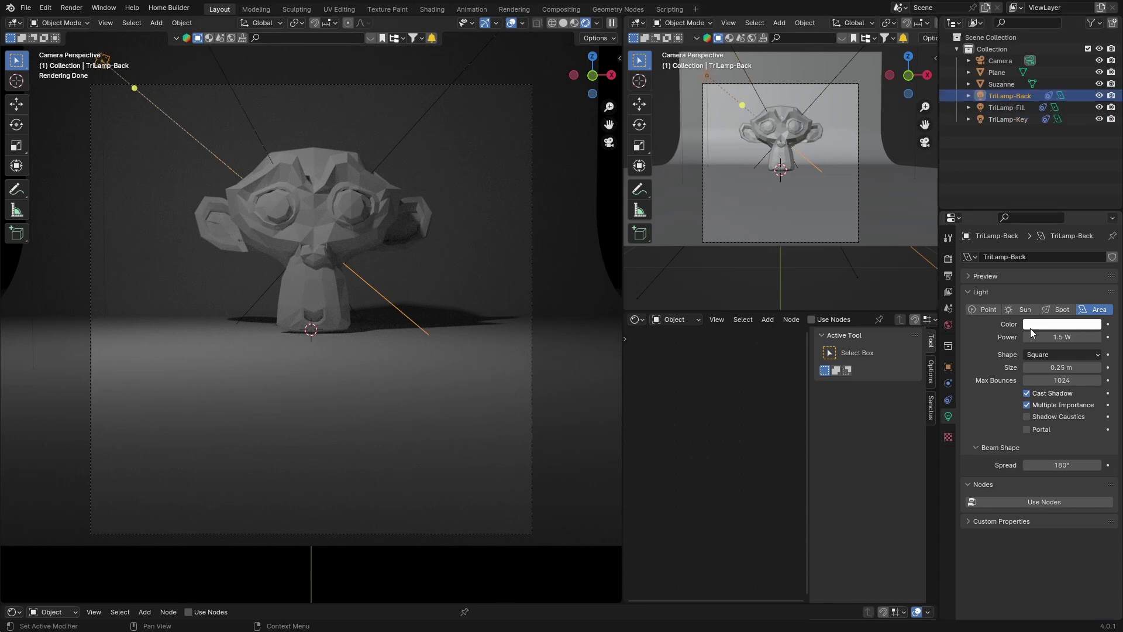
pyautogui.doubleClick(1061, 338)
pyautogui.press('BackSpace')
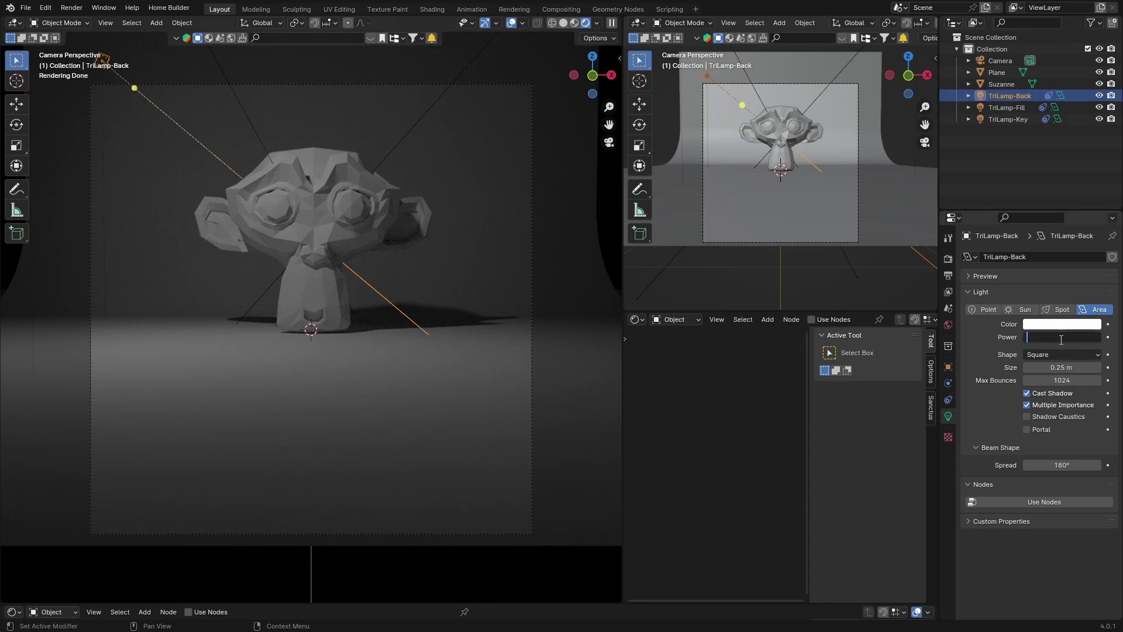
pyautogui.write('25')
pyautogui.press('Return')
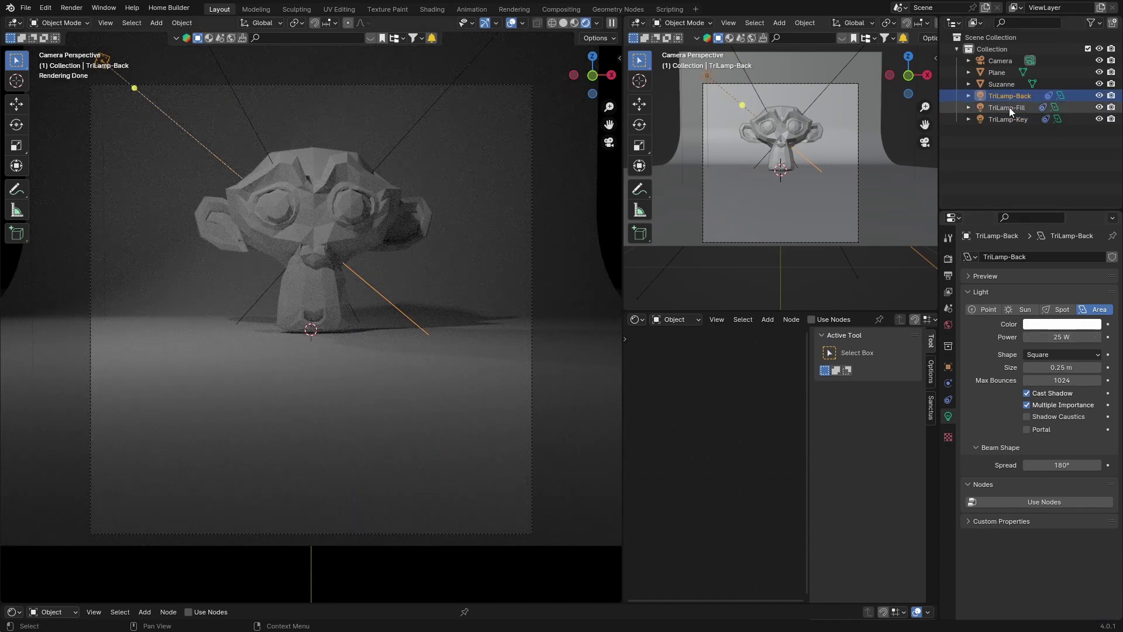
# - Set the power of the TriLamp-Fill light to 50 W and adjust it further by eye
pyautogui.click(1009, 107)
pyautogui.doubleClick(1059, 337)
pyautogui.press('BackSpace')
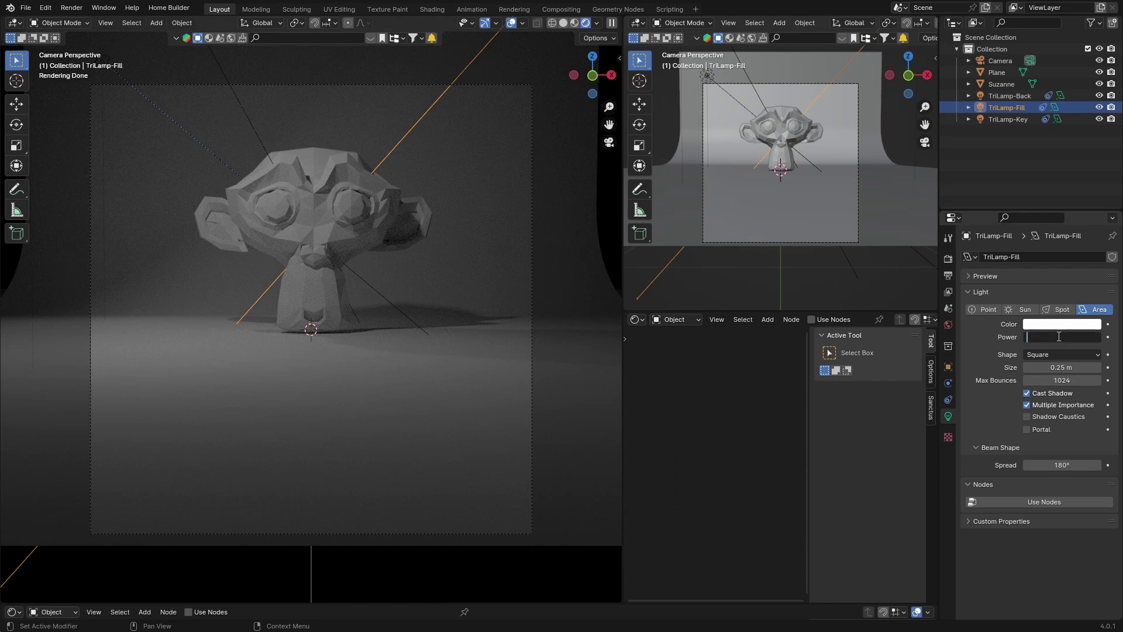
pyautogui.write('50')
pyautogui.press('Return')
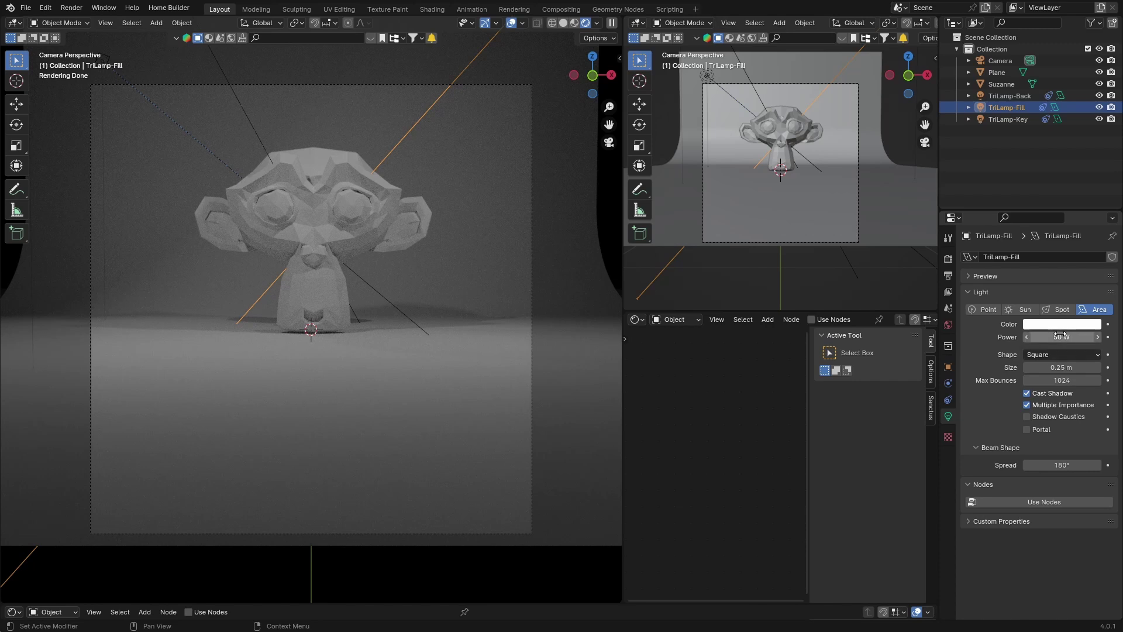
pyautogui.moveTo(1060, 337); pyautogui.dragTo(1111, 337)
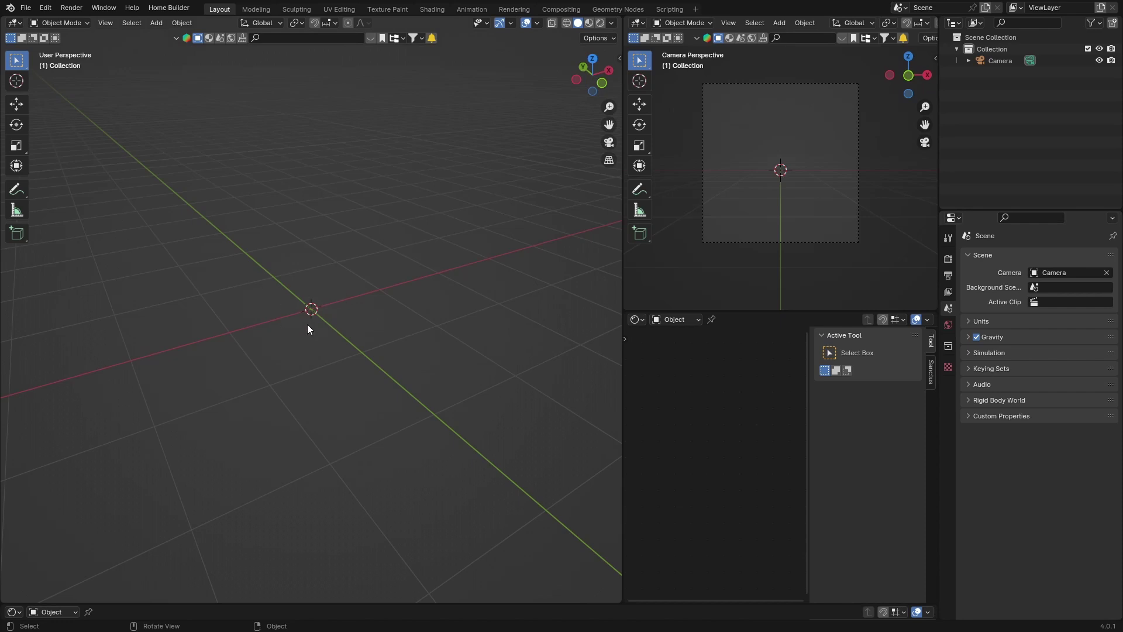
# - Expand the color management settings of the render output and set the view transform to AgX
pyautogui.click(949, 262)
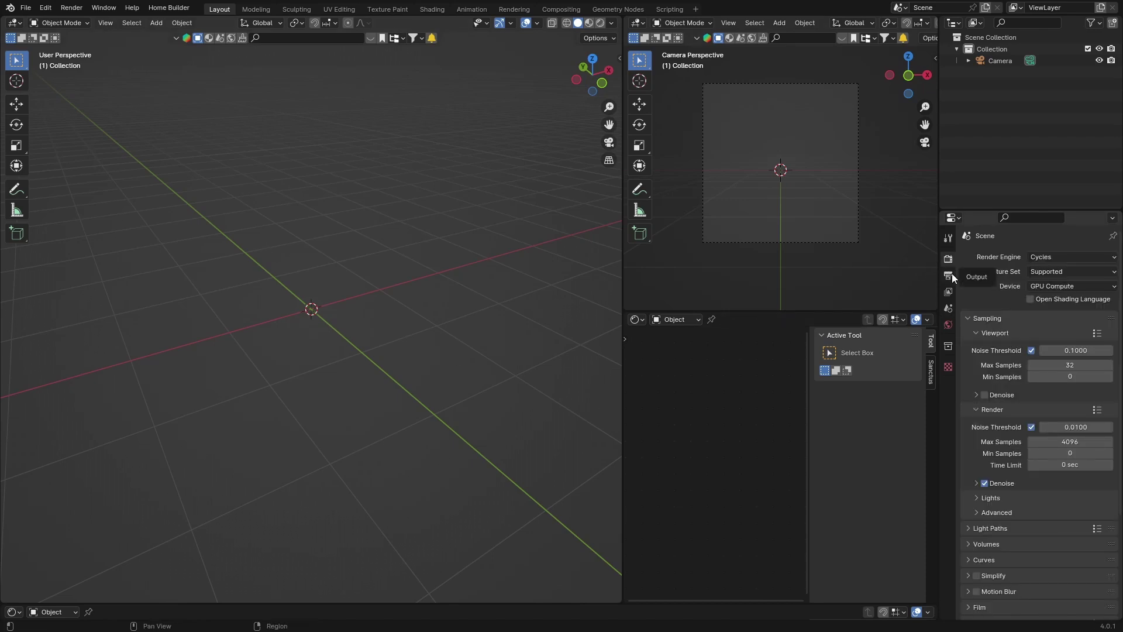
pyautogui.click(949, 275)
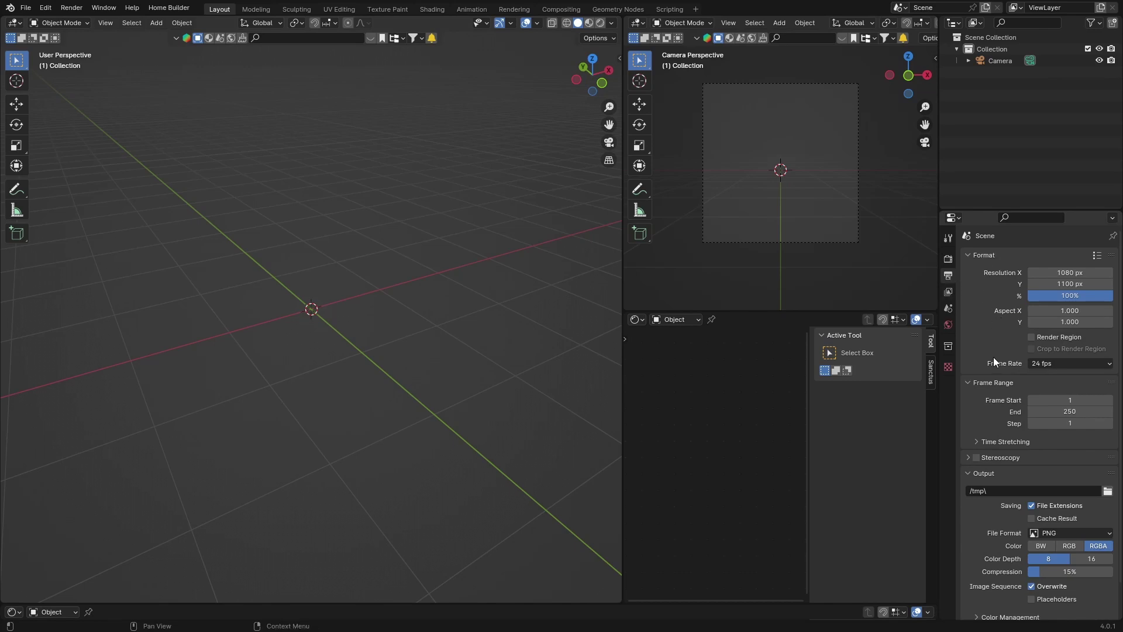
pyautogui.scroll(-2, 993, 358)
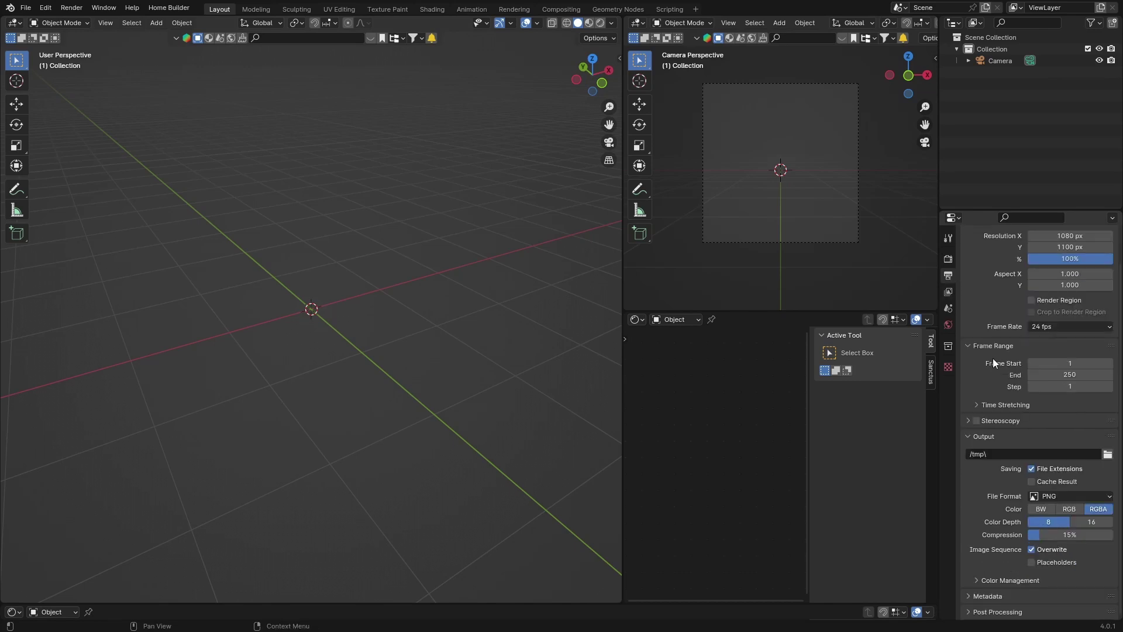
pyautogui.click(976, 581)
pyautogui.scroll(-5, 989, 571)
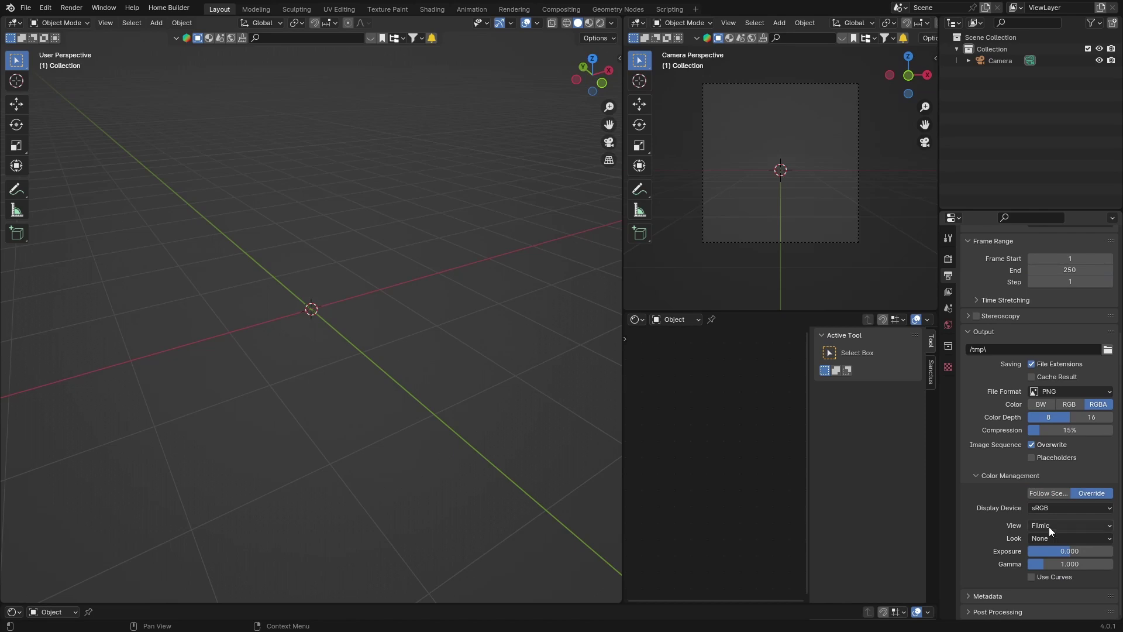
pyautogui.click(1049, 526)
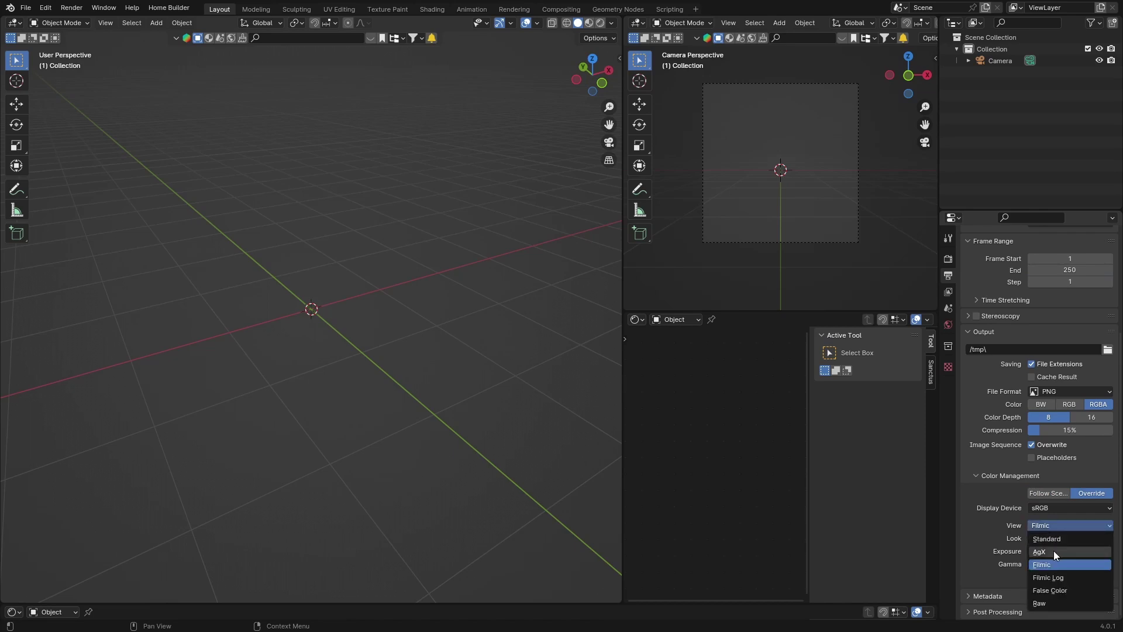
pyautogui.click(1055, 550)
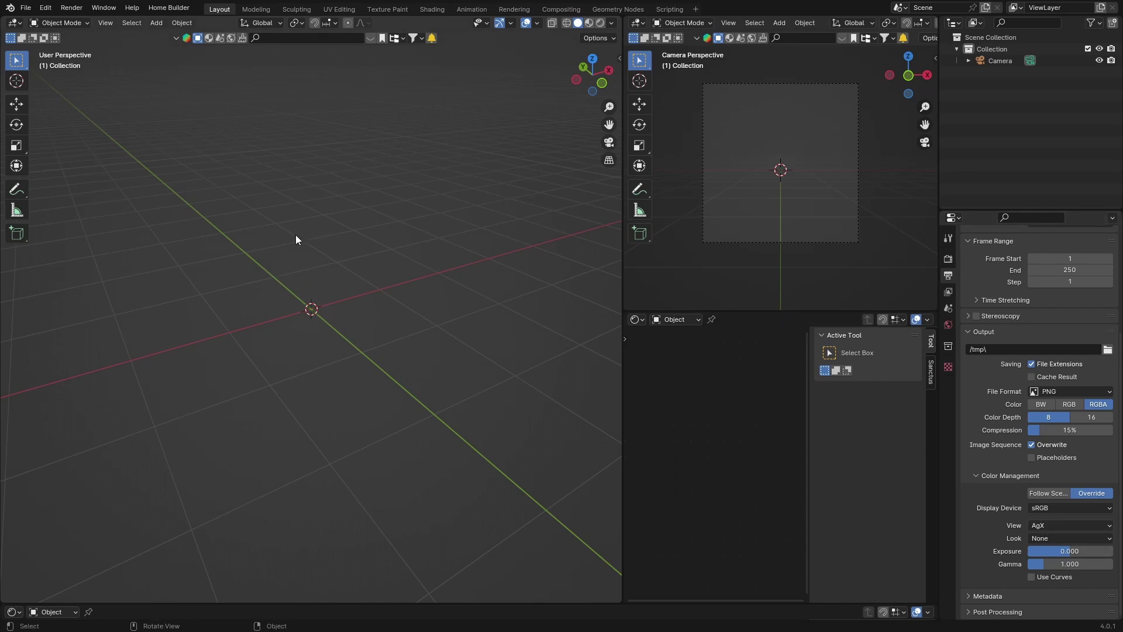
# - Add a plane mesh to the empty scene and give it an Ocean modifier
pyautogui.scroll(-1, 393, 384)
pyautogui.hotkey('shift', 'a')
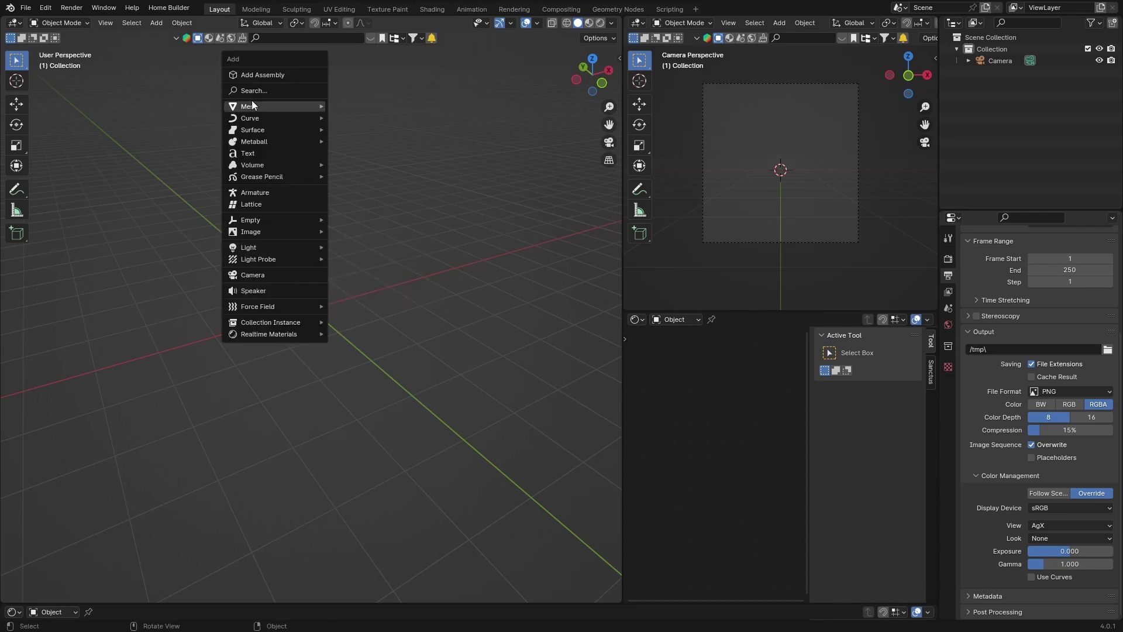
pyautogui.moveTo(254, 107)
pyautogui.click(391, 108)
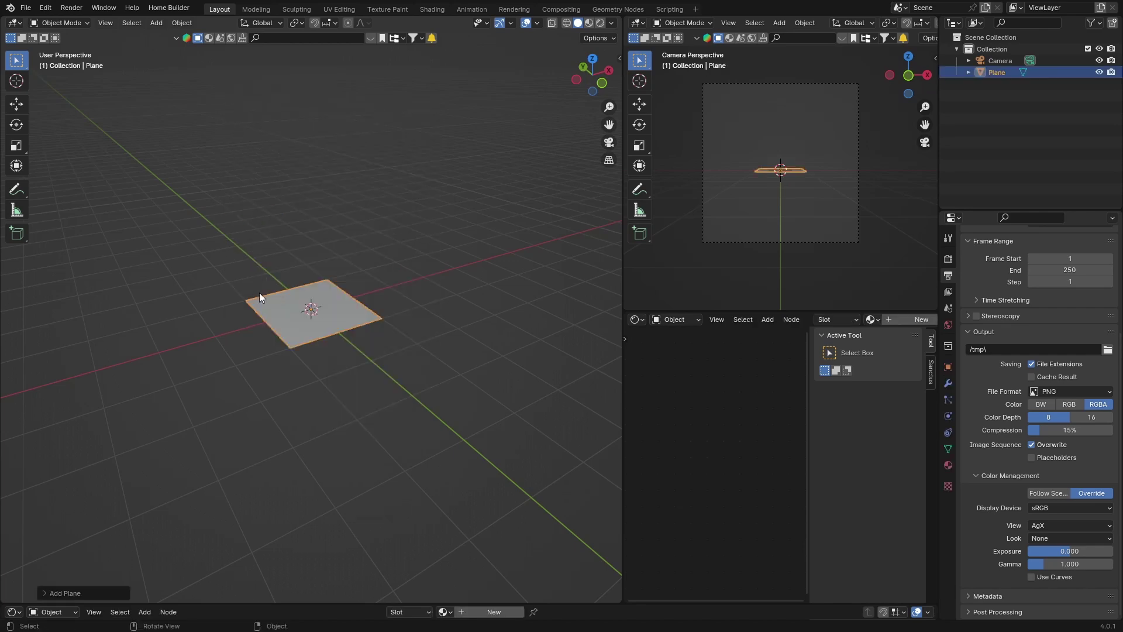
pyautogui.click(948, 382)
pyautogui.click(1010, 258)
pyautogui.write('oce')
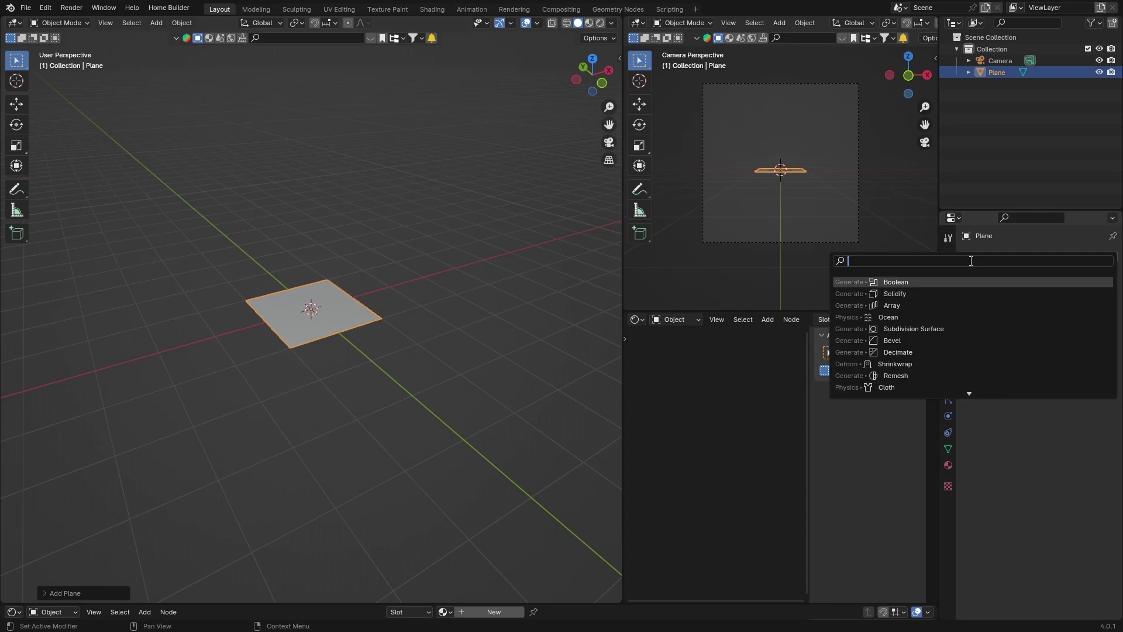
pyautogui.press('Return')
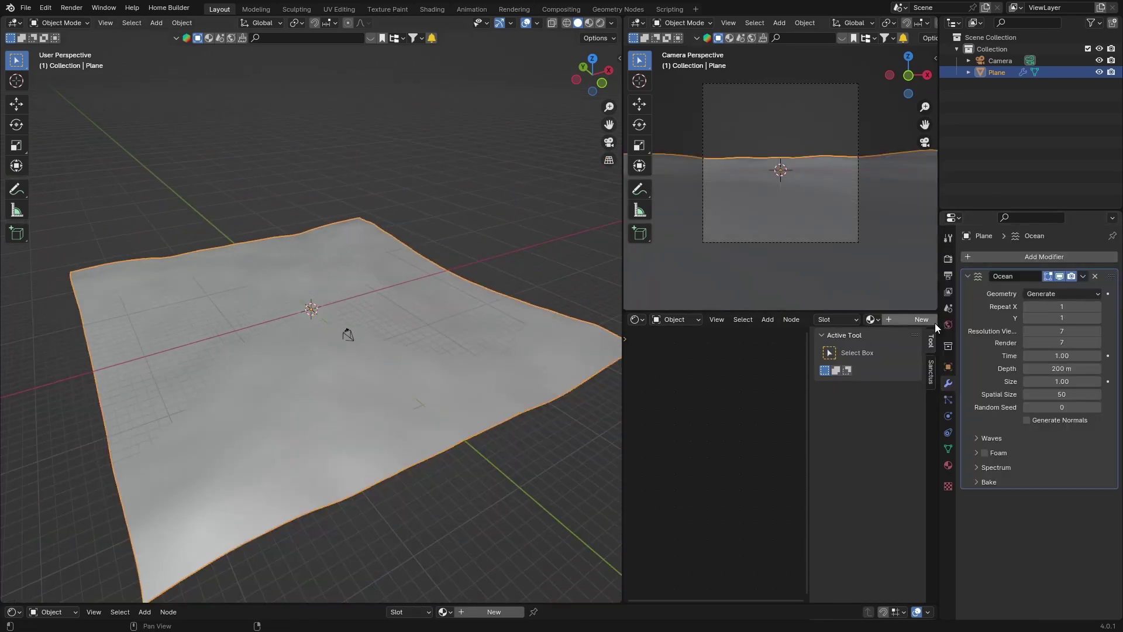
# - Set the Ocean modifier's size to 1.28 and its wave scale to 3.000
pyautogui.moveTo(1062, 381); pyautogui.dragTo(1088, 381)
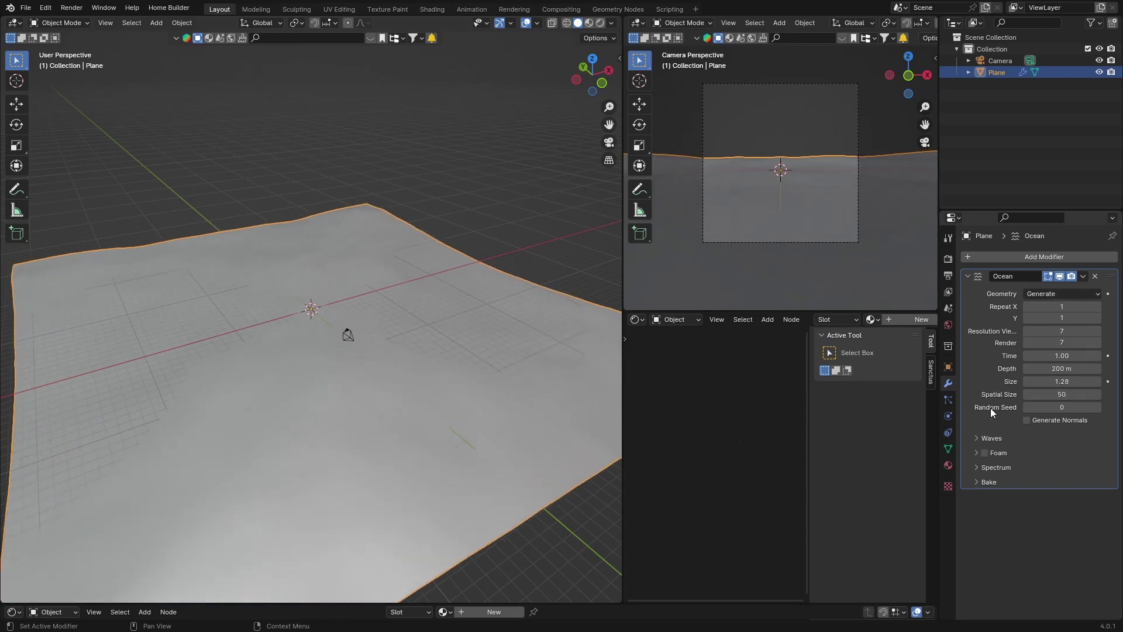
pyautogui.click(974, 437)
pyautogui.moveTo(1042, 450)
pyautogui.mouseDown()
pyautogui.moveTo(1077, 450)
pyautogui.moveTo(1006, 450)
pyautogui.moveTo(1082, 456)
pyautogui.mouseUp()
# - Switch the main viewport to rendered shading and light the ocean with the HDRI instead of the scene world
pyautogui.moveTo(338, 360); pyautogui.dragTo(303, 357, button='middle')
pyautogui.click(600, 23)
pyautogui.click(448, 171)
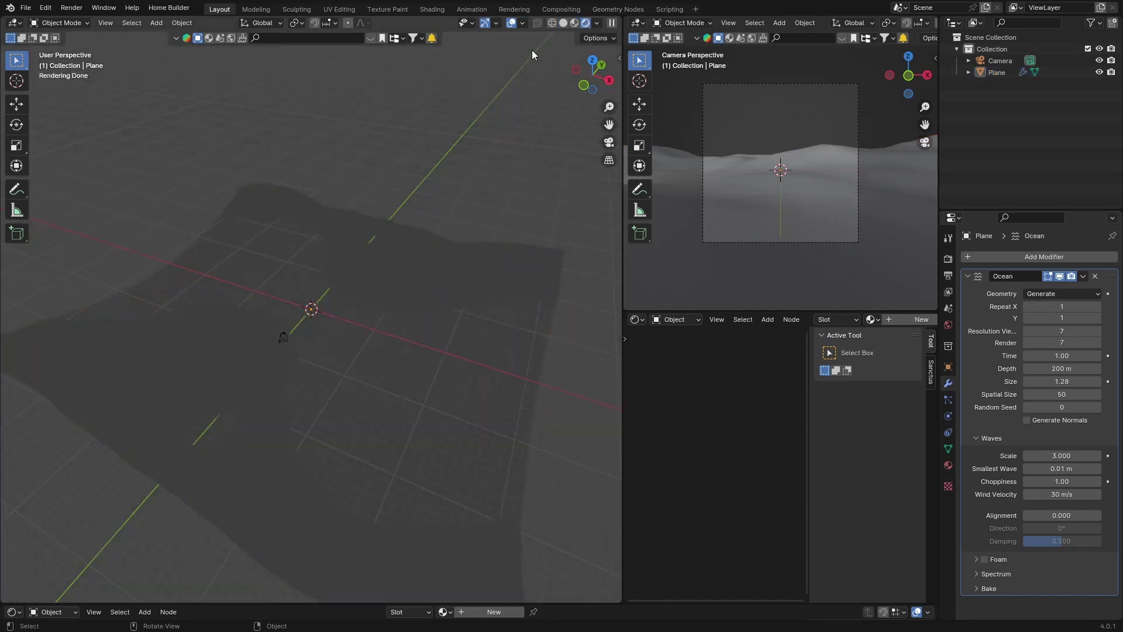
pyautogui.click(596, 22)
pyautogui.click(530, 131)
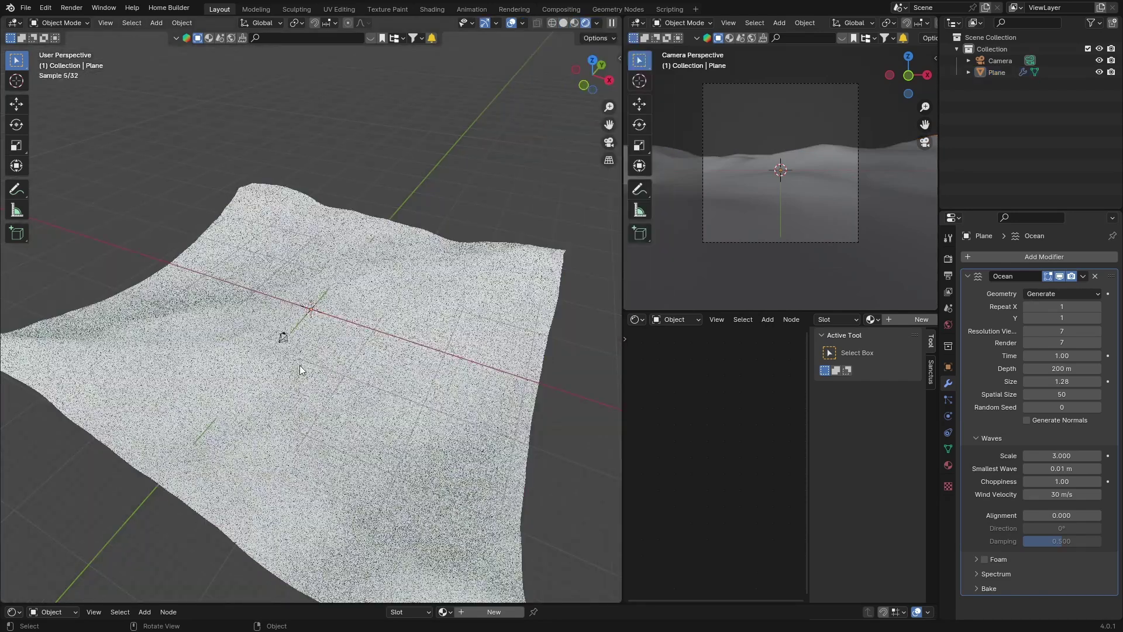
# - Give the ocean plane a new material with metallic 1.000 and roughness 0.017
pyautogui.moveTo(283, 435); pyautogui.dragTo(226, 412, button='middle')
pyautogui.click(226, 412)
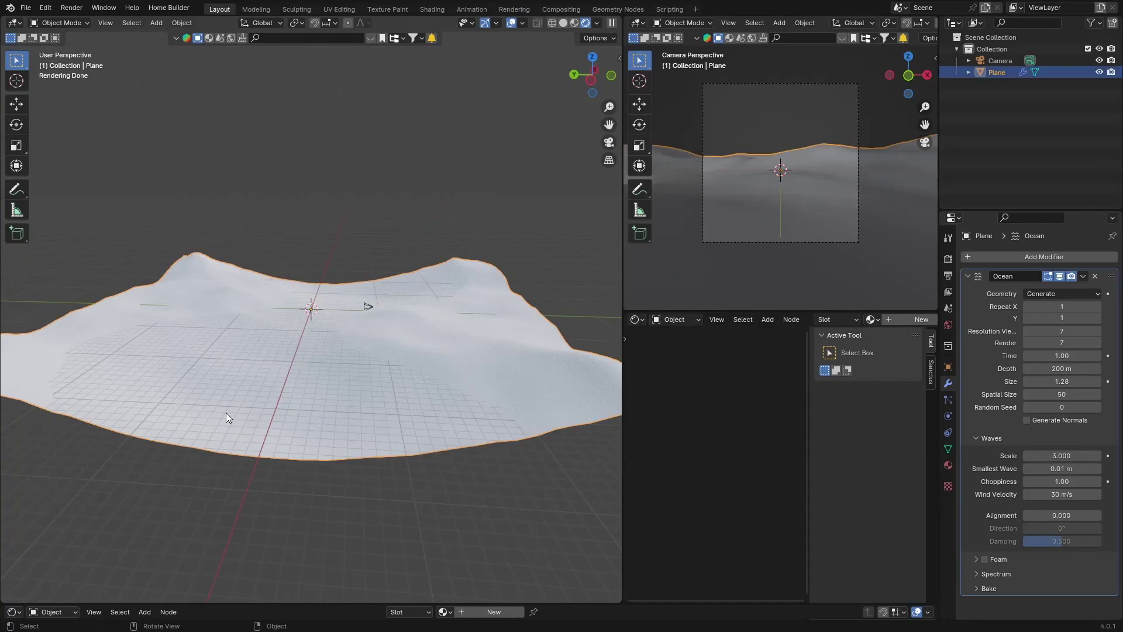
pyautogui.click(946, 463)
pyautogui.click(1026, 308)
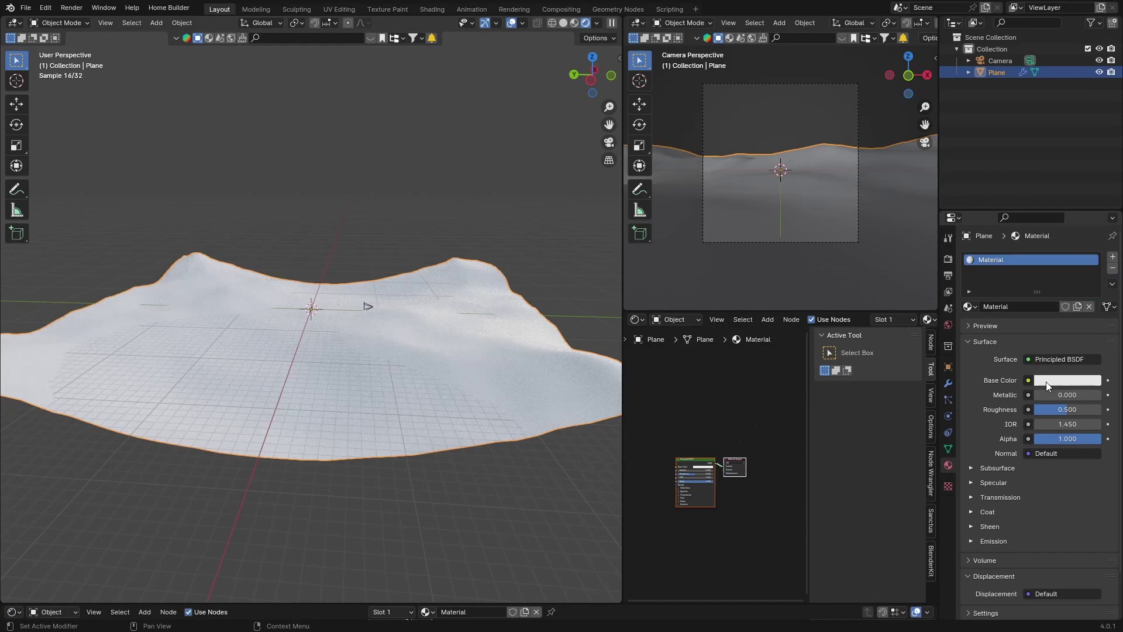
pyautogui.moveTo(1061, 395); pyautogui.dragTo(1036, 408)
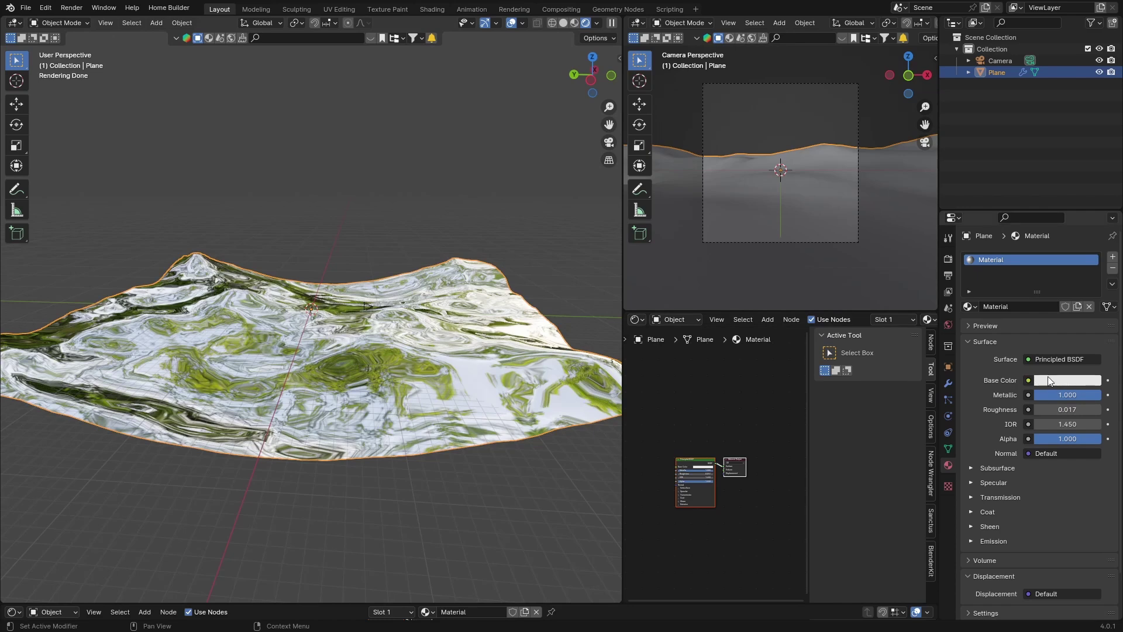
# - Set the ocean material's base color to light blue and its roughness to 0.181, checking the look around the waves
pyautogui.click(1050, 381)
pyautogui.click(1035, 235)
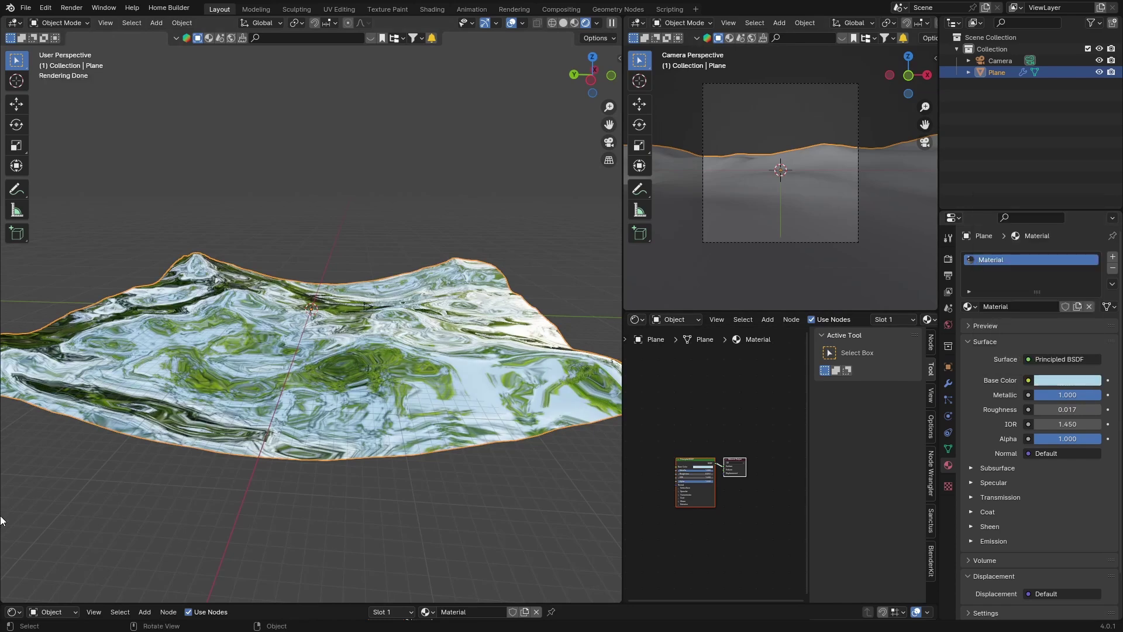
pyautogui.moveTo(0, 520); pyautogui.dragTo(364, 424, button='middle')
pyautogui.click(359, 218)
pyautogui.moveTo(328, 478)
pyautogui.mouseDown(button='middle')
pyautogui.moveTo(198, 467)
pyautogui.moveTo(314, 465)
pyautogui.mouseUp(button='middle')
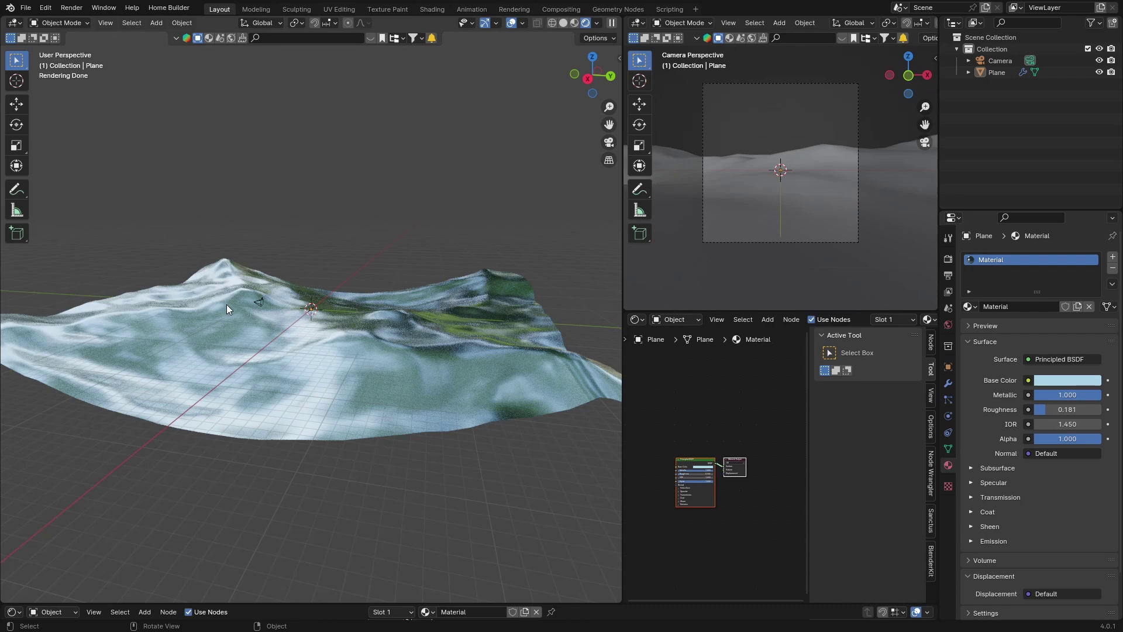
# - Delete the ocean plane from the scene
pyautogui.click(325, 392)
pyautogui.press('Delete')
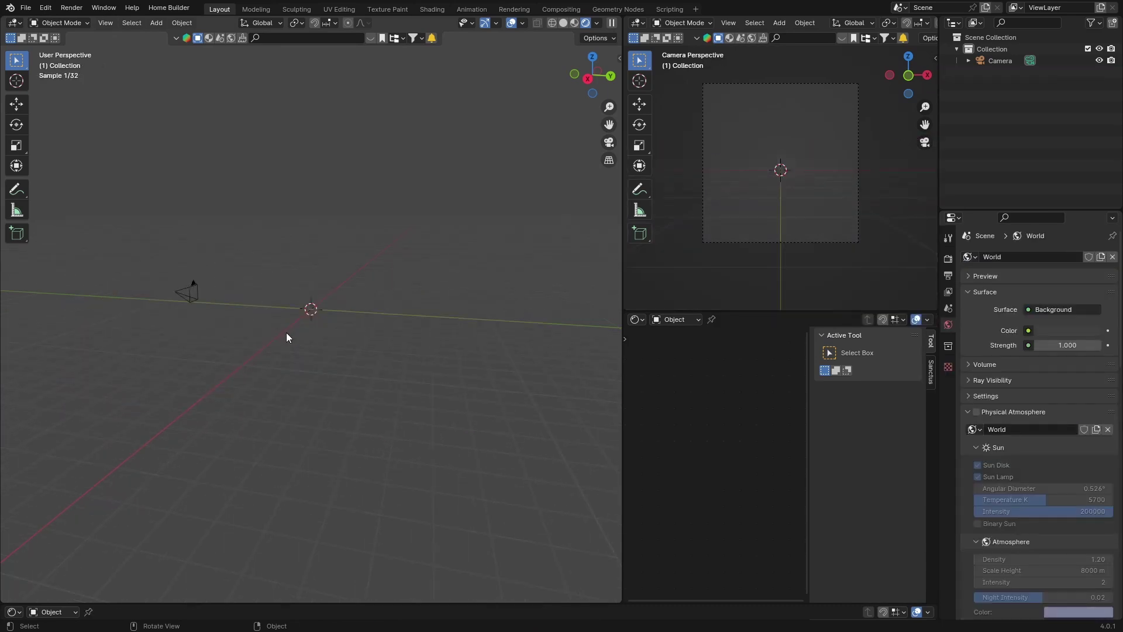
pyautogui.moveTo(286, 337); pyautogui.dragTo(340, 348, button='middle')
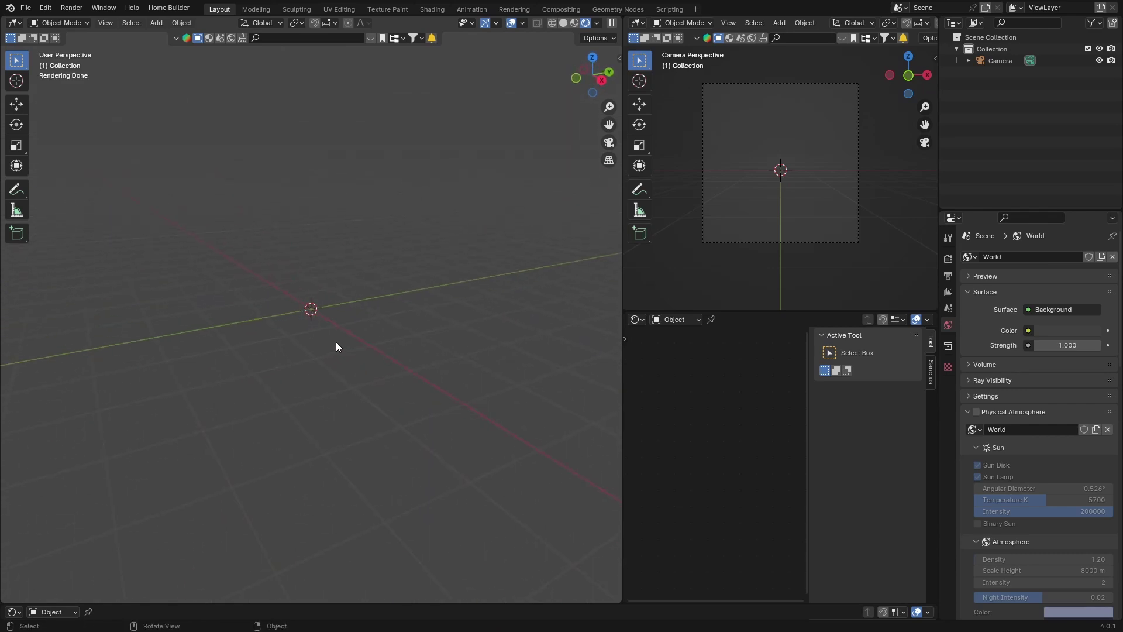
# - Add a cube mesh at the scene origin and return the main viewport to solid shading
pyautogui.hotkey('shift', 'a')
pyautogui.moveTo(325, 345)
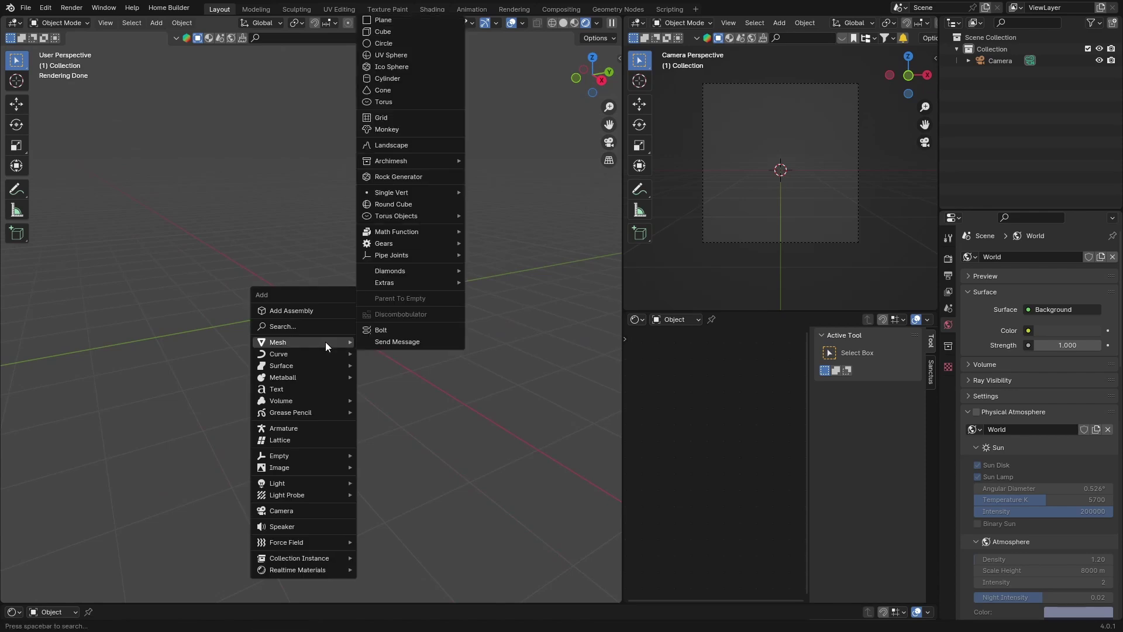
pyautogui.click(379, 32)
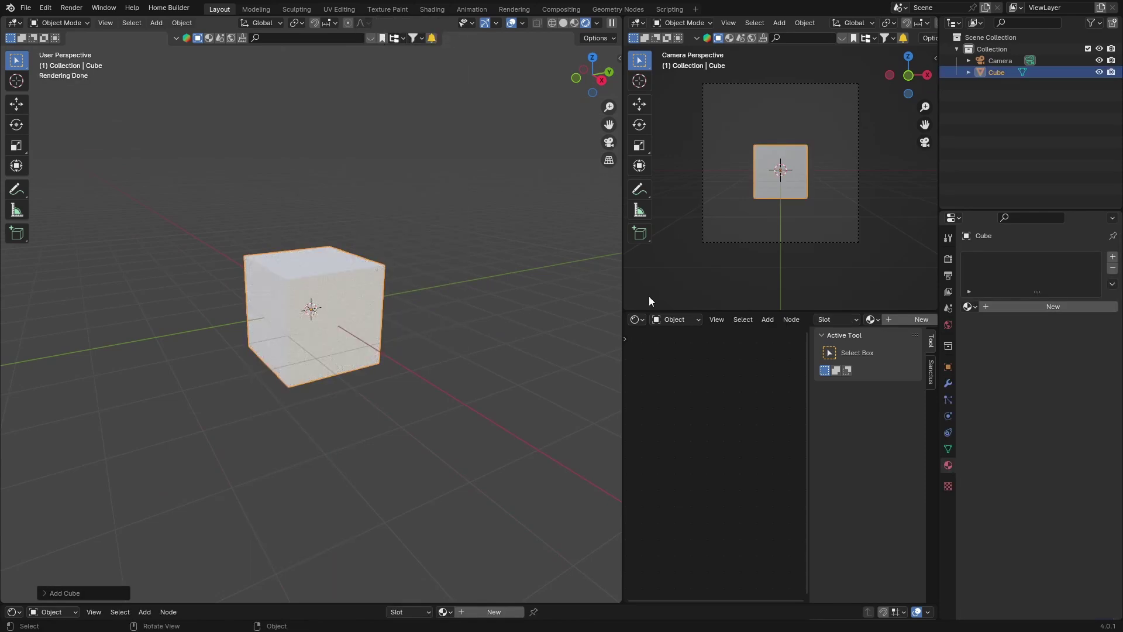
pyautogui.click(564, 22)
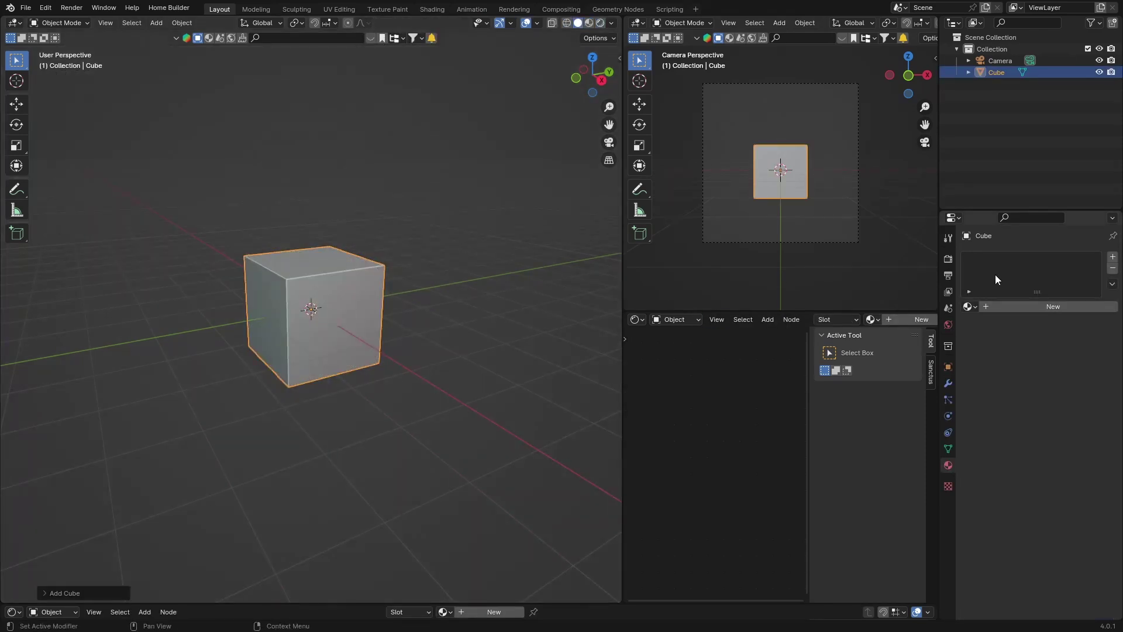
# - Add an Array modifier to the cube, finding it by searching for "arr"
pyautogui.click(948, 381)
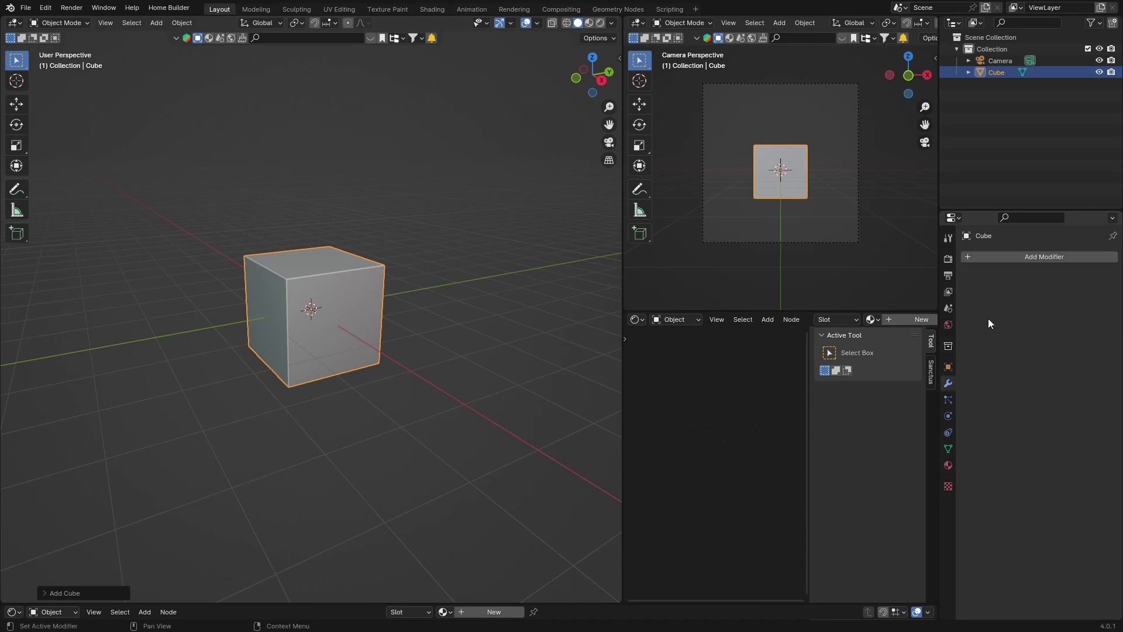
pyautogui.click(1012, 255)
pyautogui.click(967, 254)
pyautogui.write('arr')
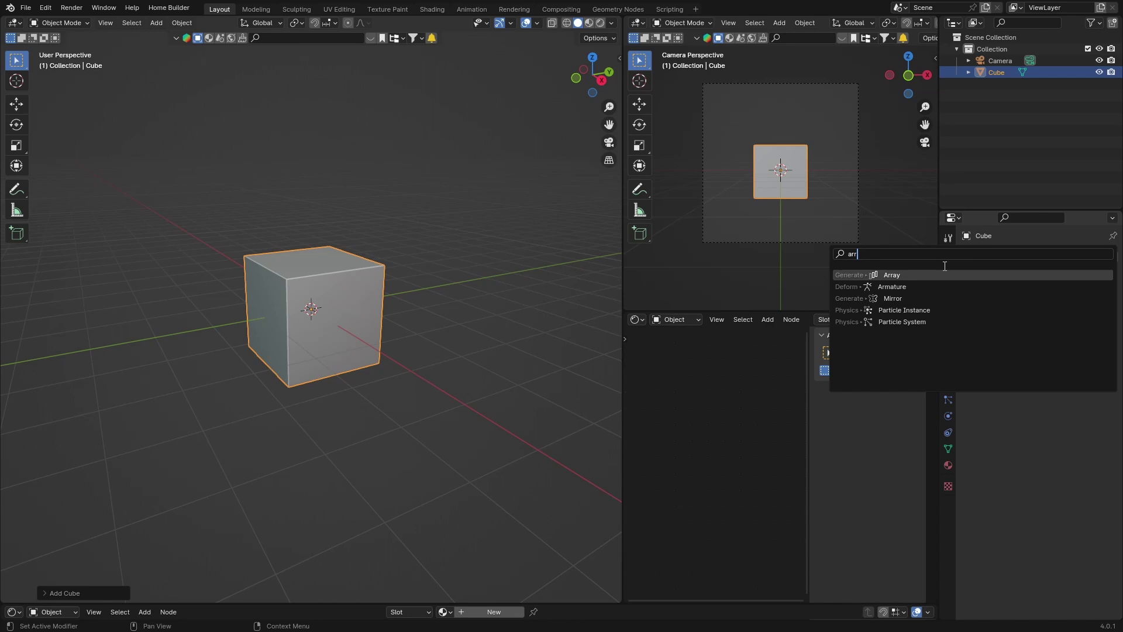
pyautogui.press('Return')
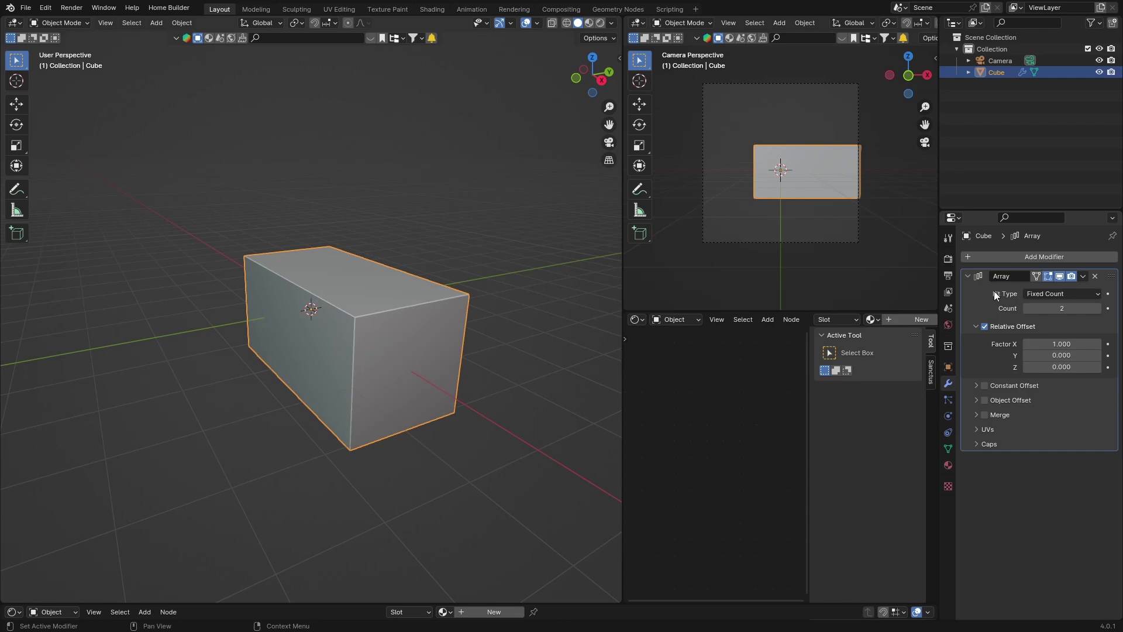
# - Raise the Array count to six cubes and increase the relative X offset slightly to leave small gaps between them
pyautogui.click(1098, 345)
pyautogui.moveTo(1085, 307); pyautogui.dragTo(1112, 306)
pyautogui.scroll(-4, 179, 384)
pyautogui.moveTo(179, 378); pyautogui.dragTo(281, 388, button='middle')
# - Apply the cube's Array modifier and deselect the resulting row
pyautogui.click(1080, 276)
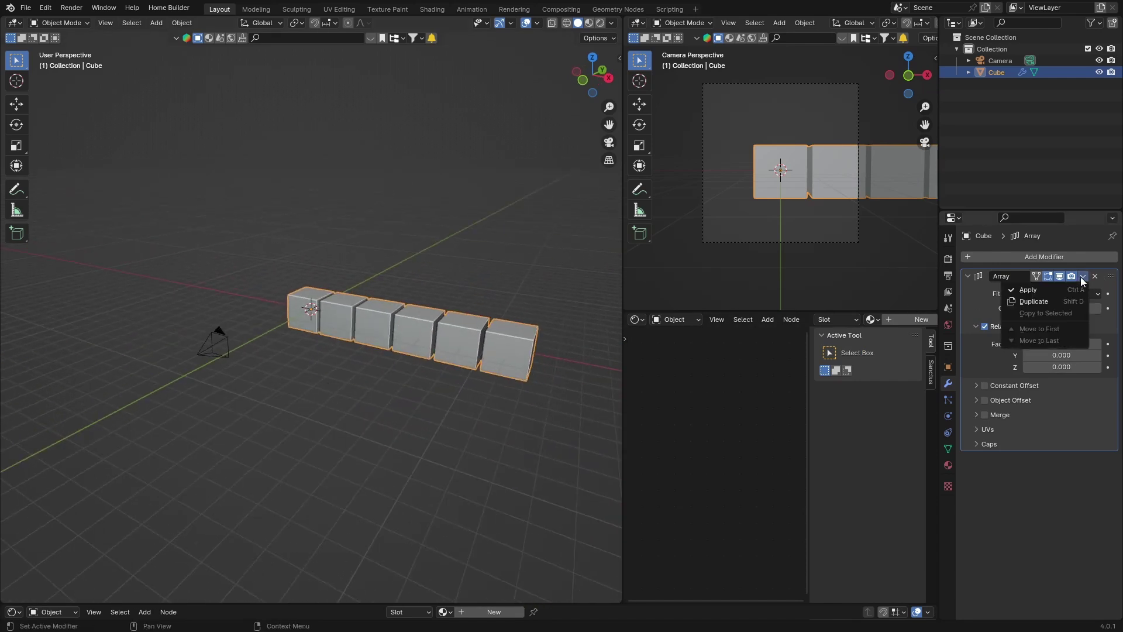
pyautogui.click(1040, 285)
pyautogui.click(352, 469)
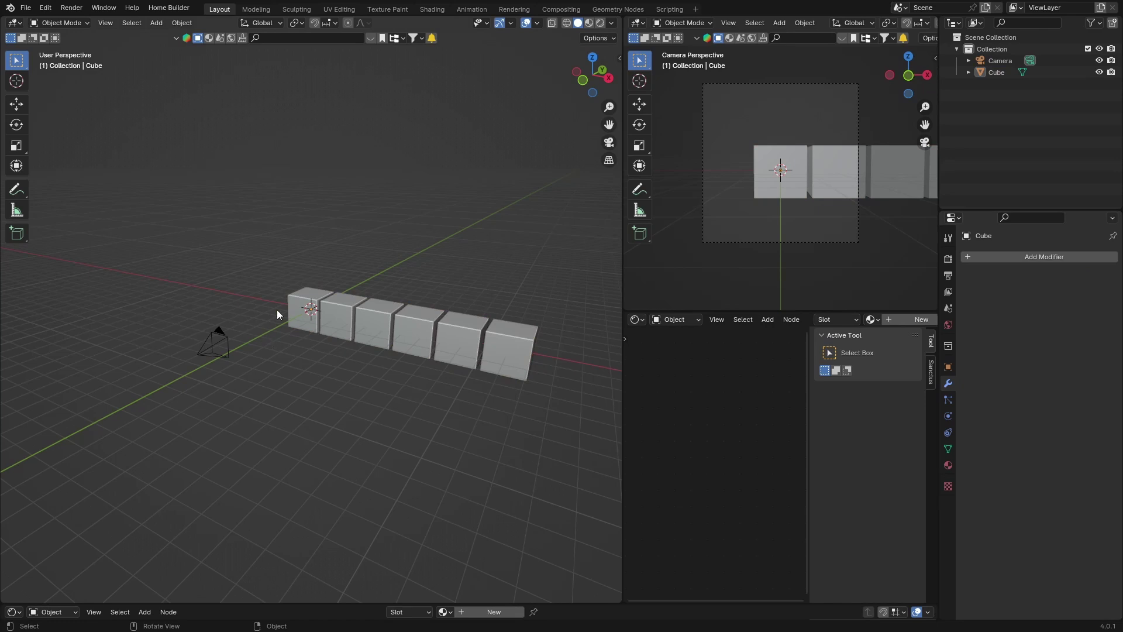
# - Separate the whole row's mesh by loose parts into individual cubes, then return to Object Mode with nothing selected
pyautogui.click(348, 326)
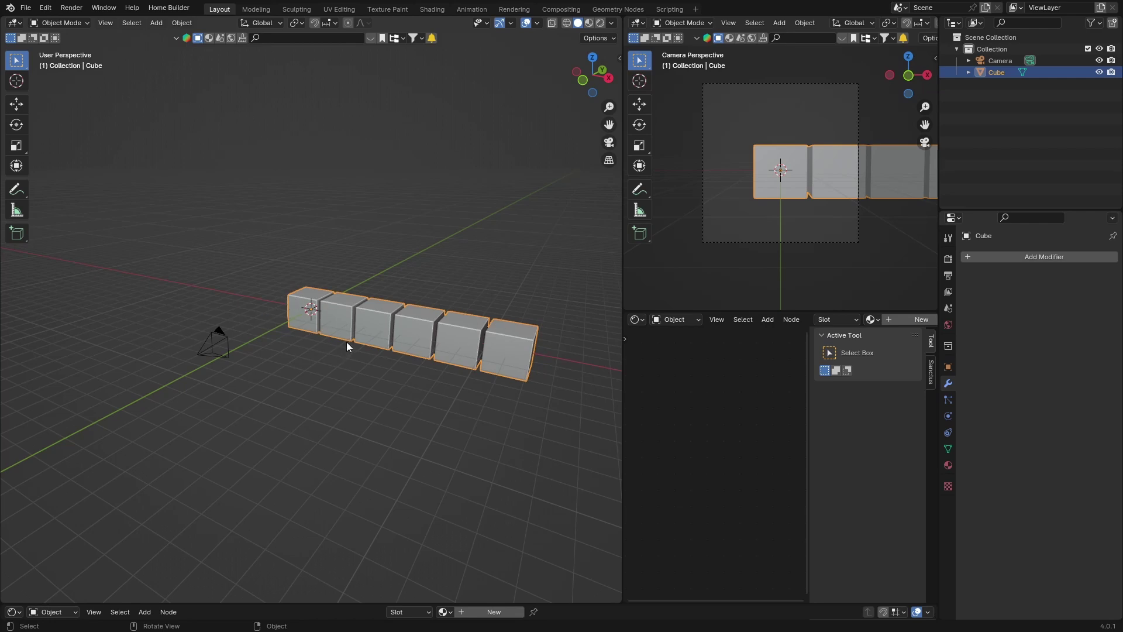
pyautogui.press('Tab')
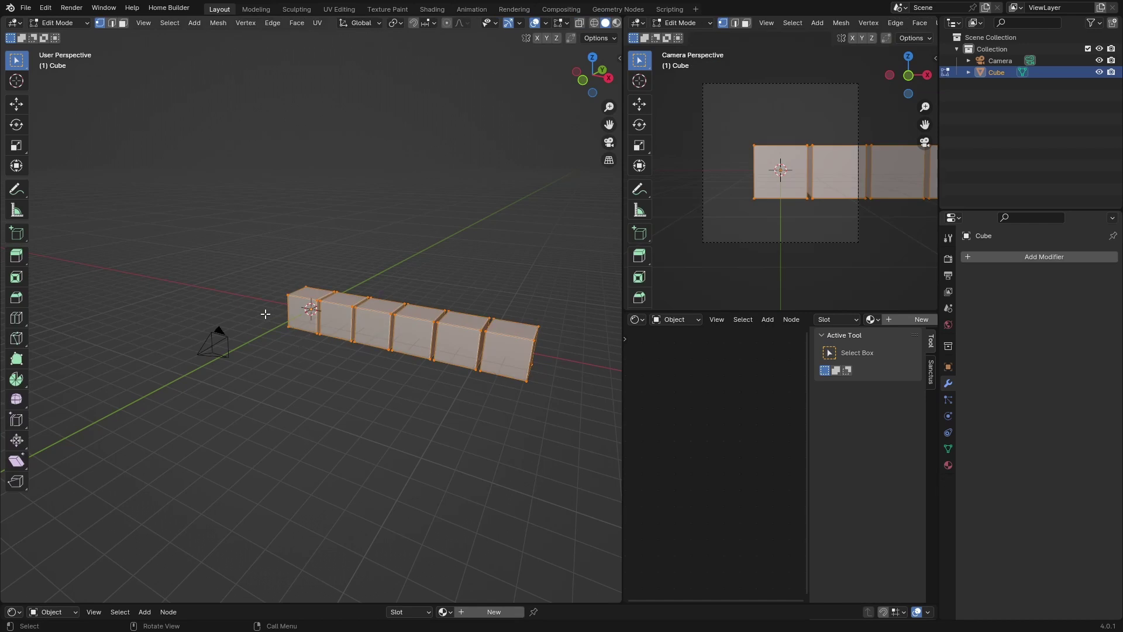
pyautogui.hotkey('alt', 'a')
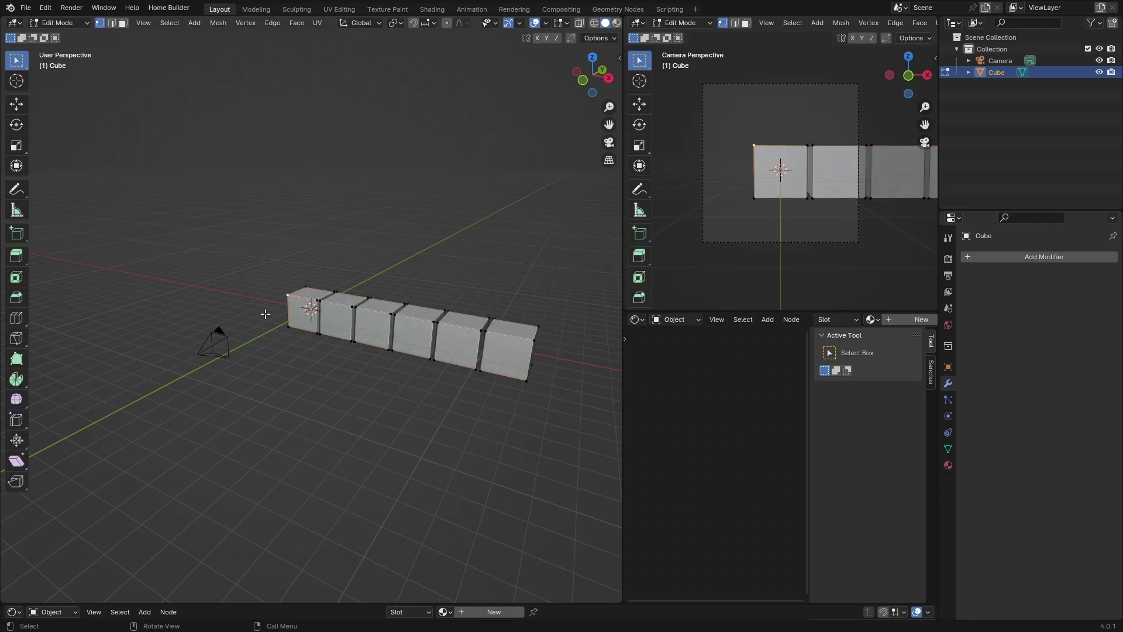
pyautogui.press('a')
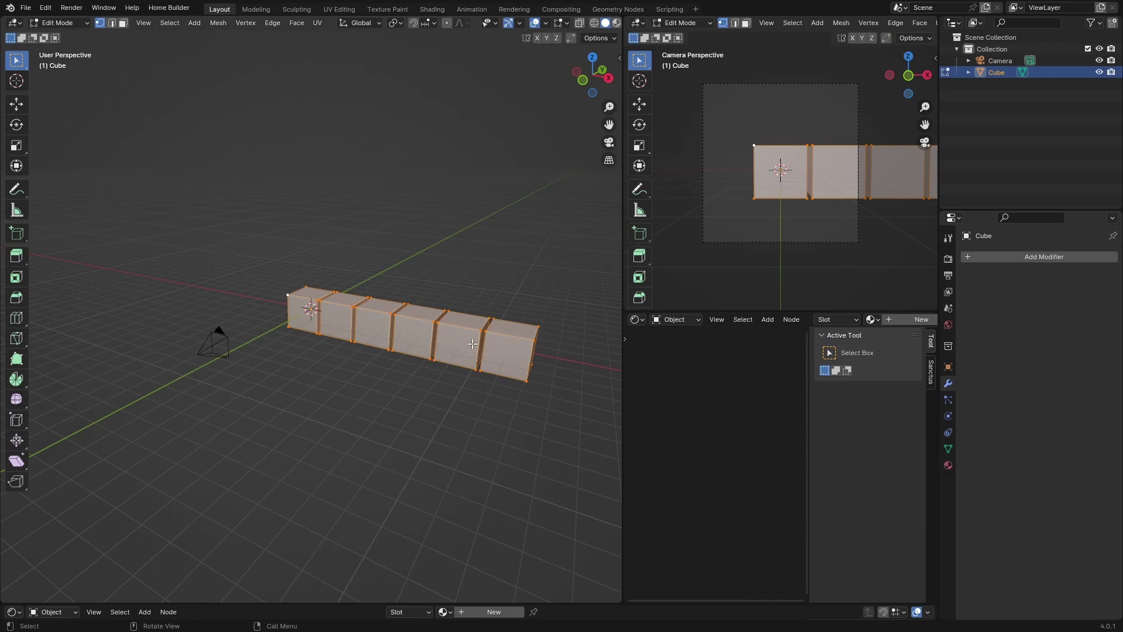
pyautogui.press('p')
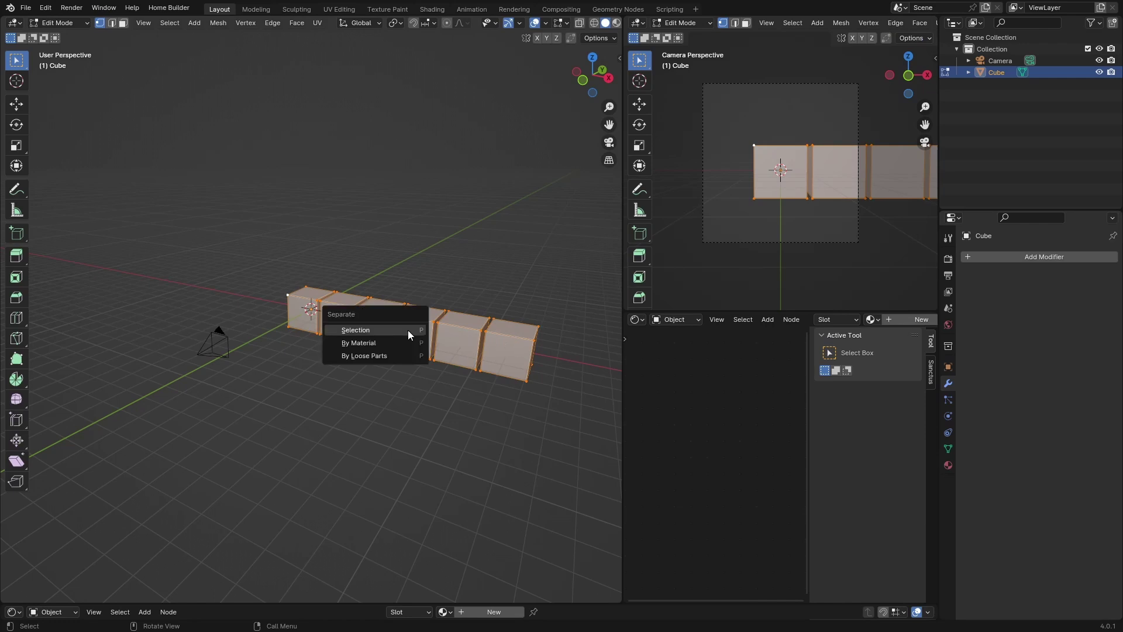
pyautogui.click(363, 357)
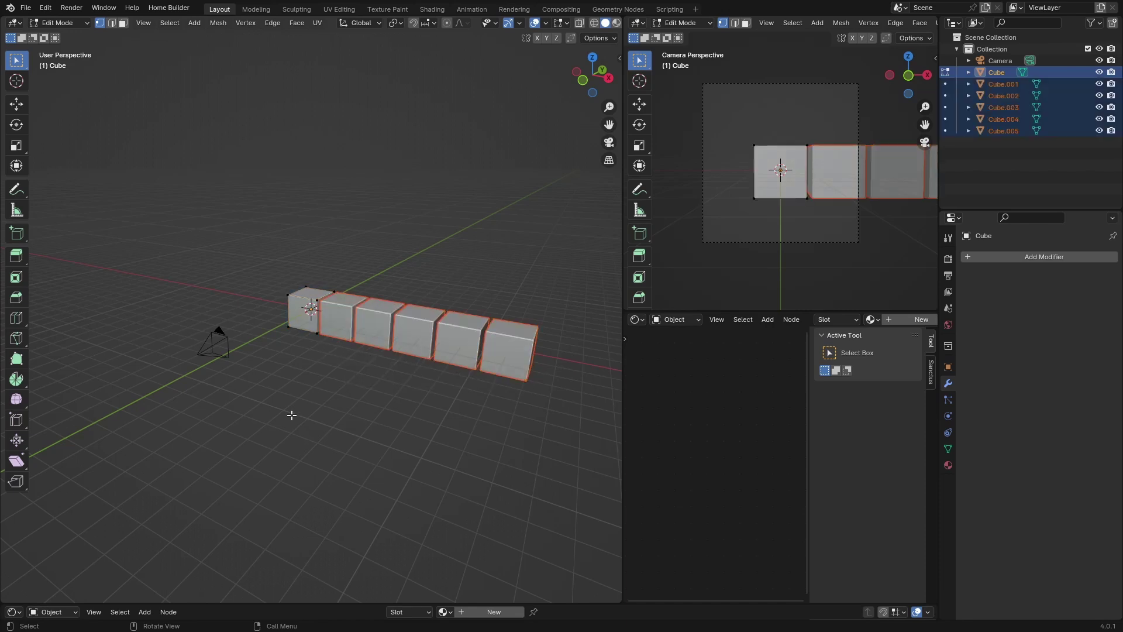
pyautogui.press('Tab')
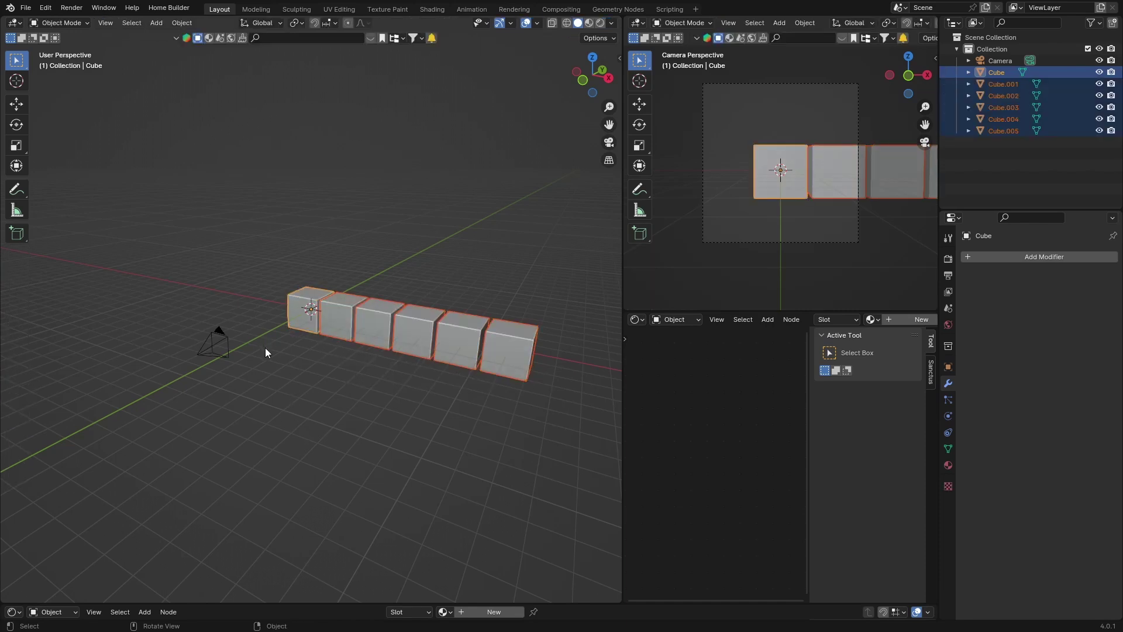
pyautogui.click(320, 359)
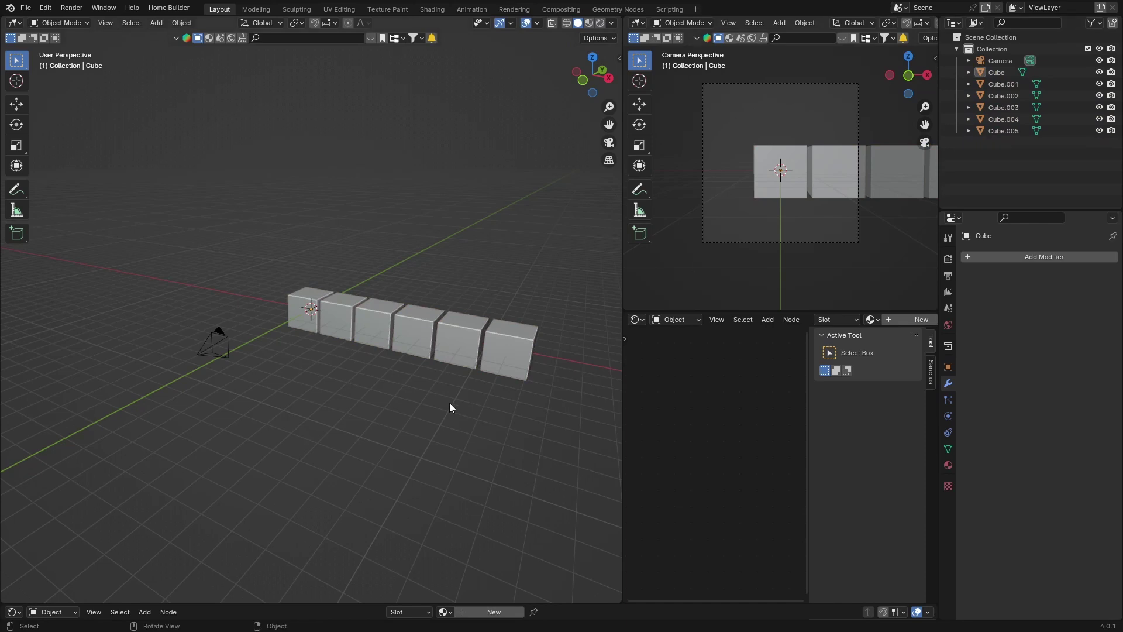
# - Move the last two cubes up out of the row and try selecting the remaining cubes individually
pyautogui.click(509, 347)
pyautogui.press('g')
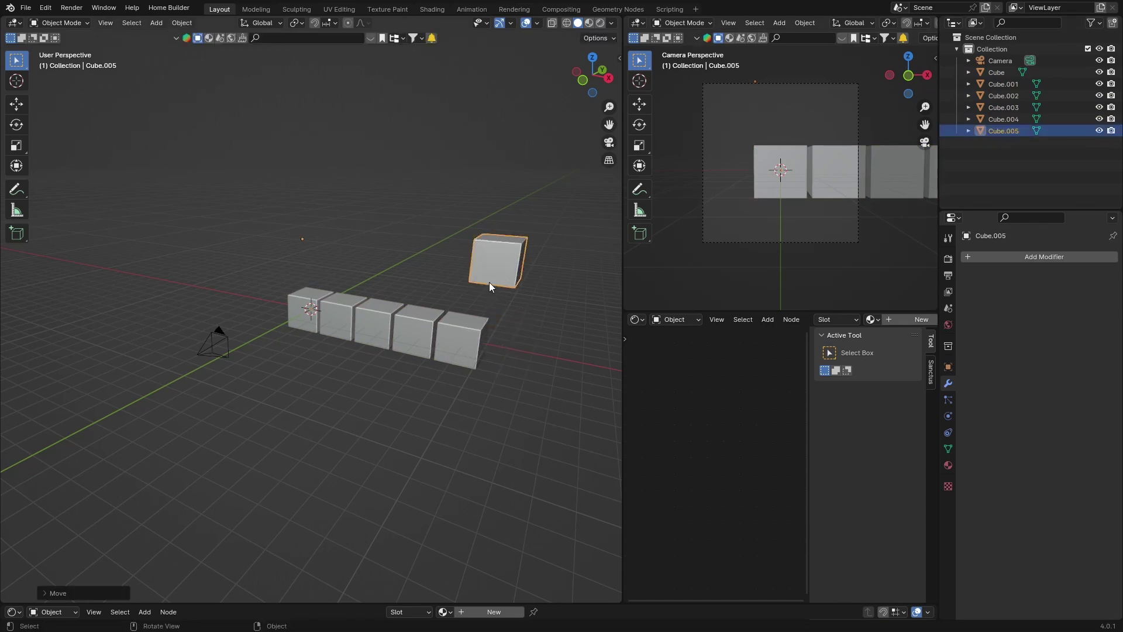
pyautogui.click(490, 282)
pyautogui.click(452, 351)
pyautogui.press('g')
pyautogui.click(385, 268)
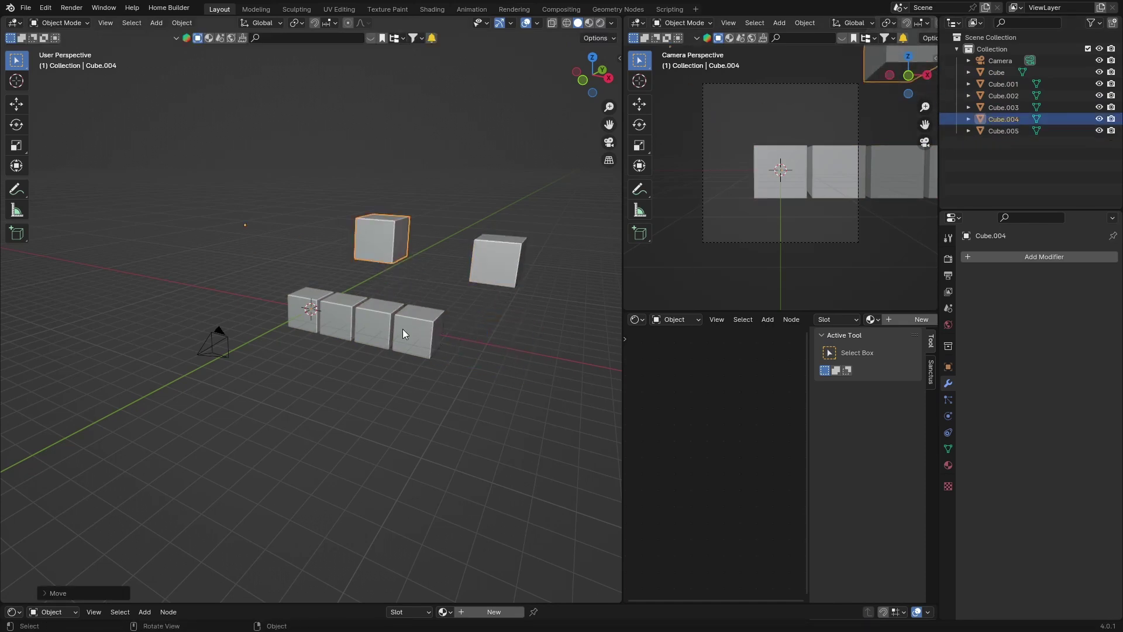
pyautogui.click(403, 328)
pyautogui.click(267, 324)
pyautogui.click(302, 316)
pyautogui.click(344, 323)
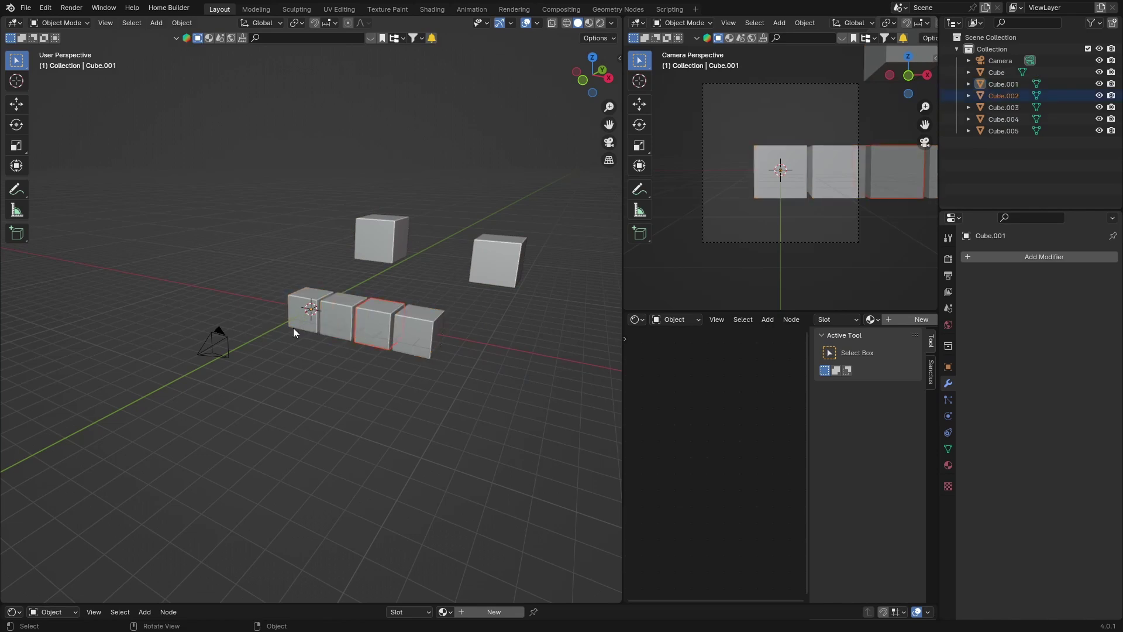
# - Delete all the cubes, keeping only the camera in the scene
pyautogui.moveTo(529, 191); pyautogui.dragTo(255, 416)
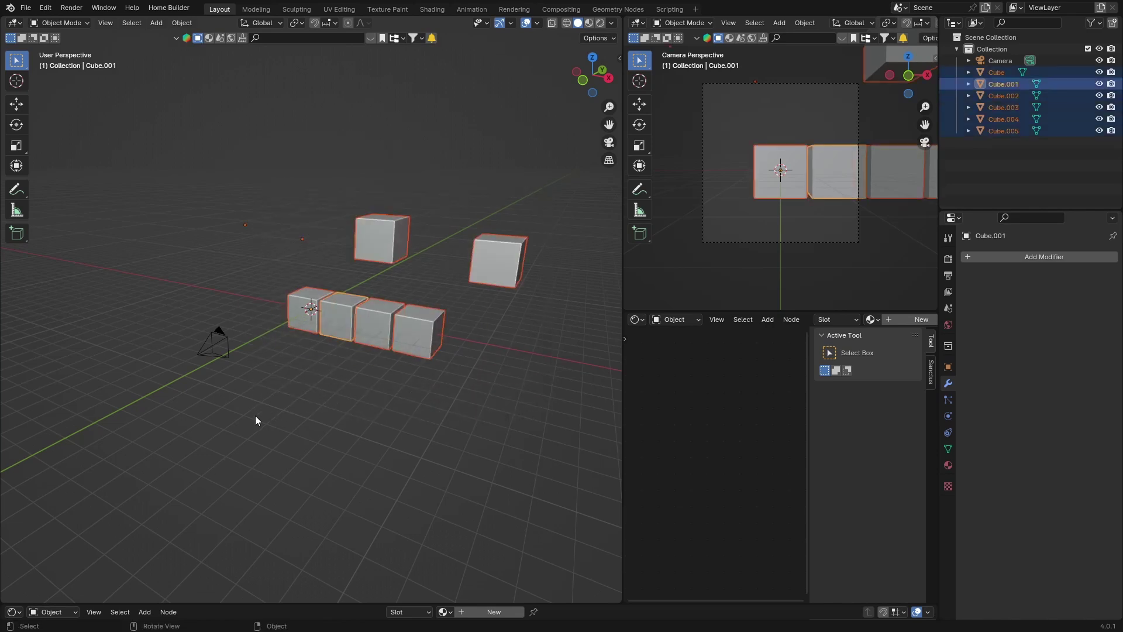
pyautogui.press('Delete')
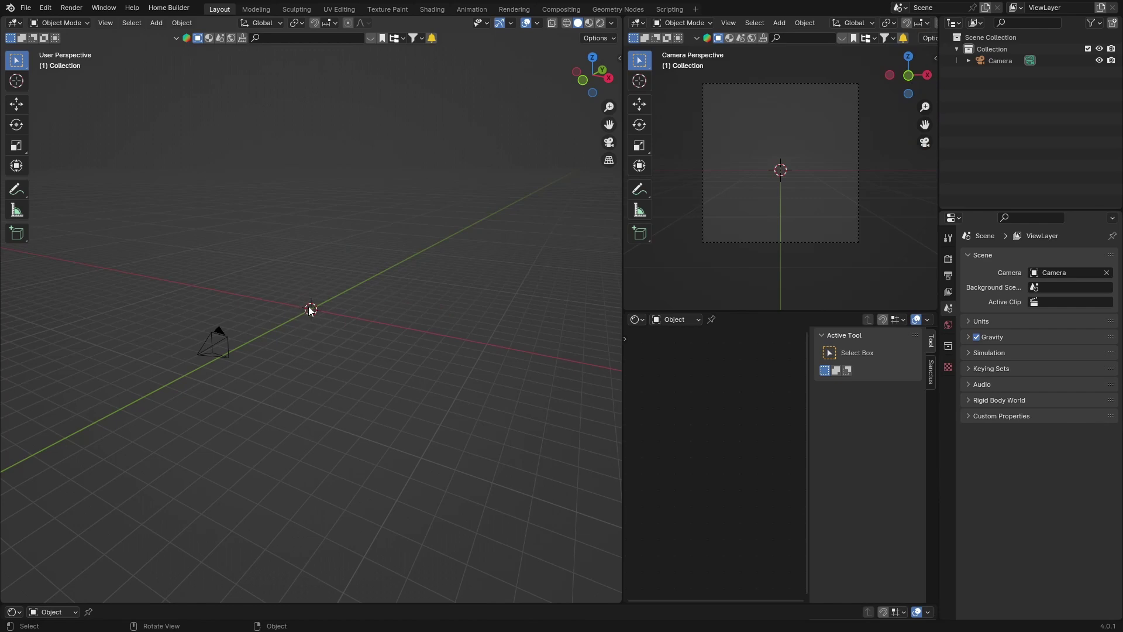
pyautogui.hotkey('ctrl', 'z')
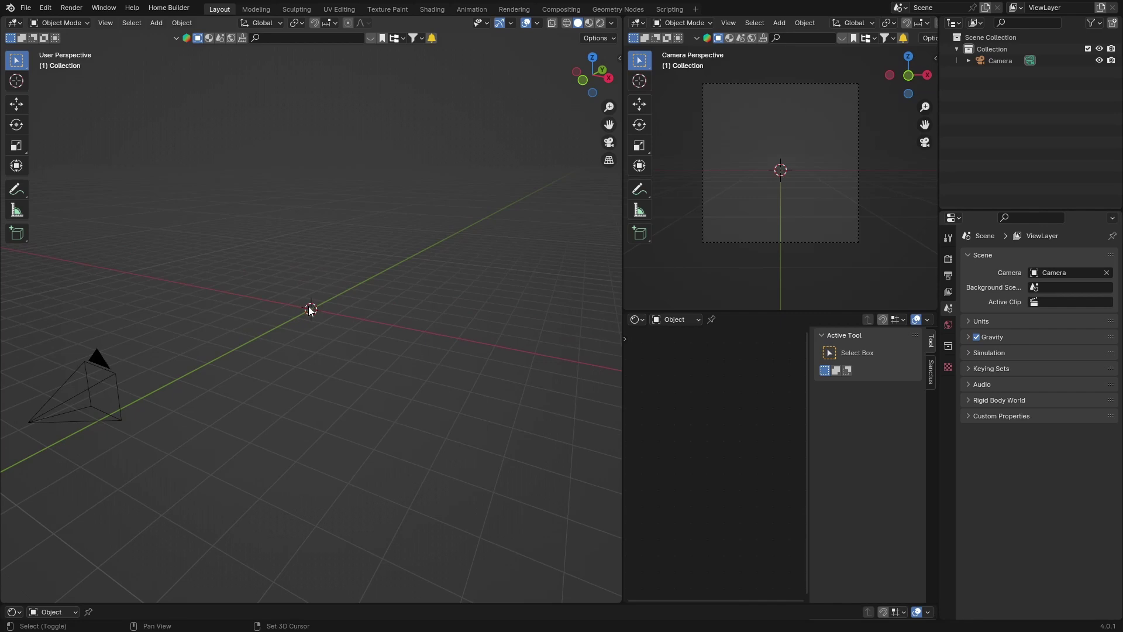
# - Add a plane at the origin and scale it up into a large ground surface reaching the camera
pyautogui.hotkey('shift', 'a')
pyautogui.moveTo(310, 306)
pyautogui.click(351, 307)
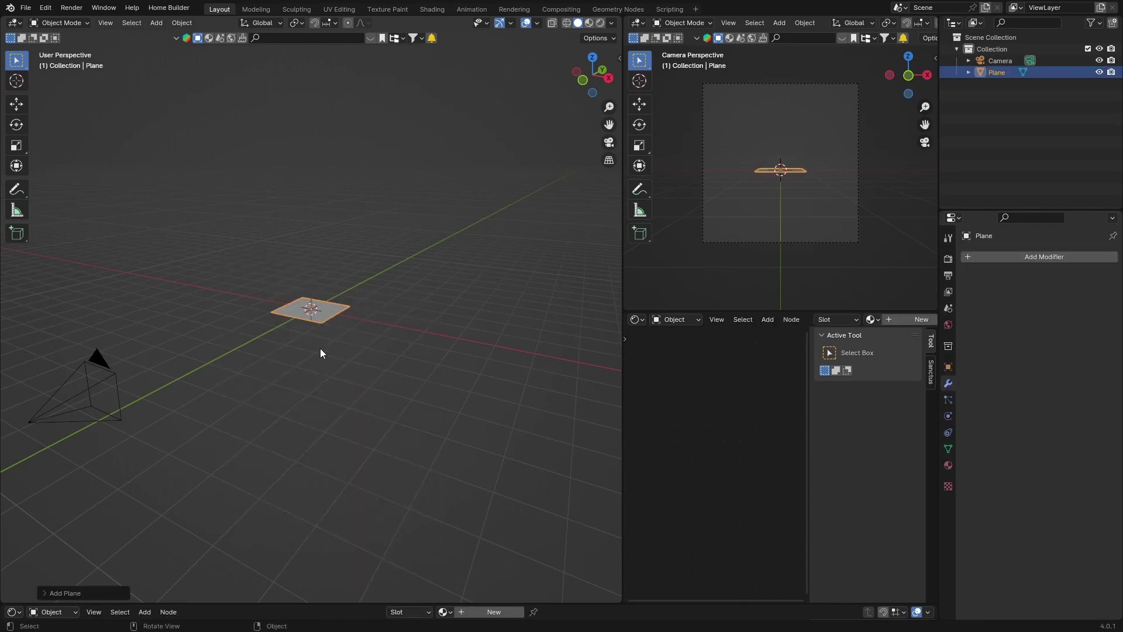
pyautogui.press('s')
pyautogui.click(16, 314)
pyautogui.moveTo(15, 313); pyautogui.dragTo(173, 310, button='middle')
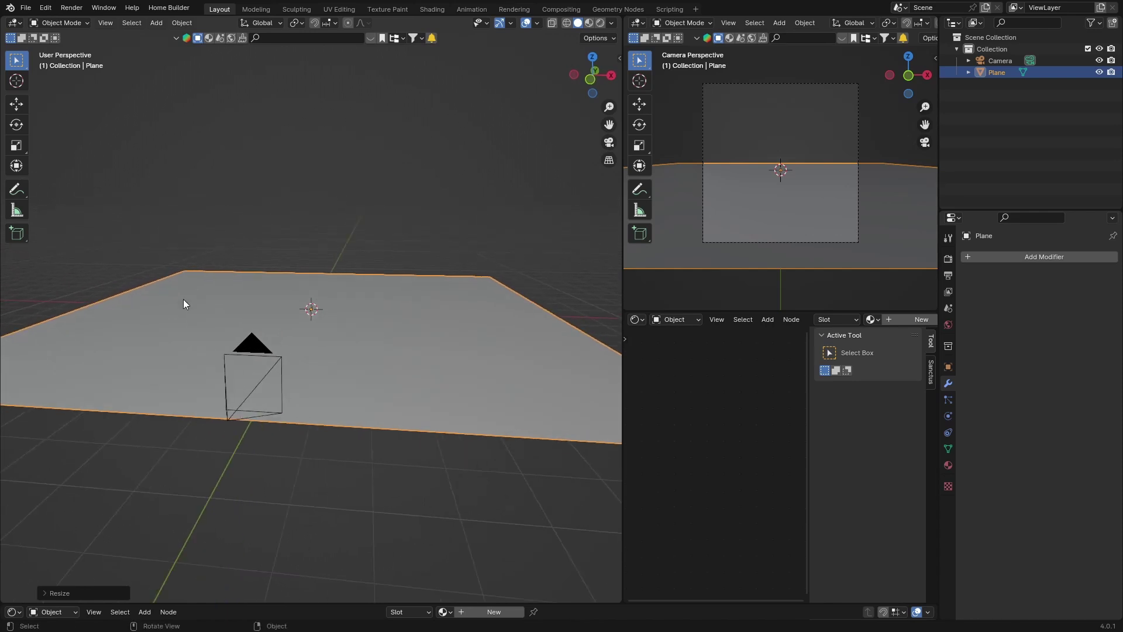
# - Subdivide the plane's mesh with 50 cuts
pyautogui.press('Tab')
pyautogui.rightClick(184, 303)
pyautogui.click(177, 298)
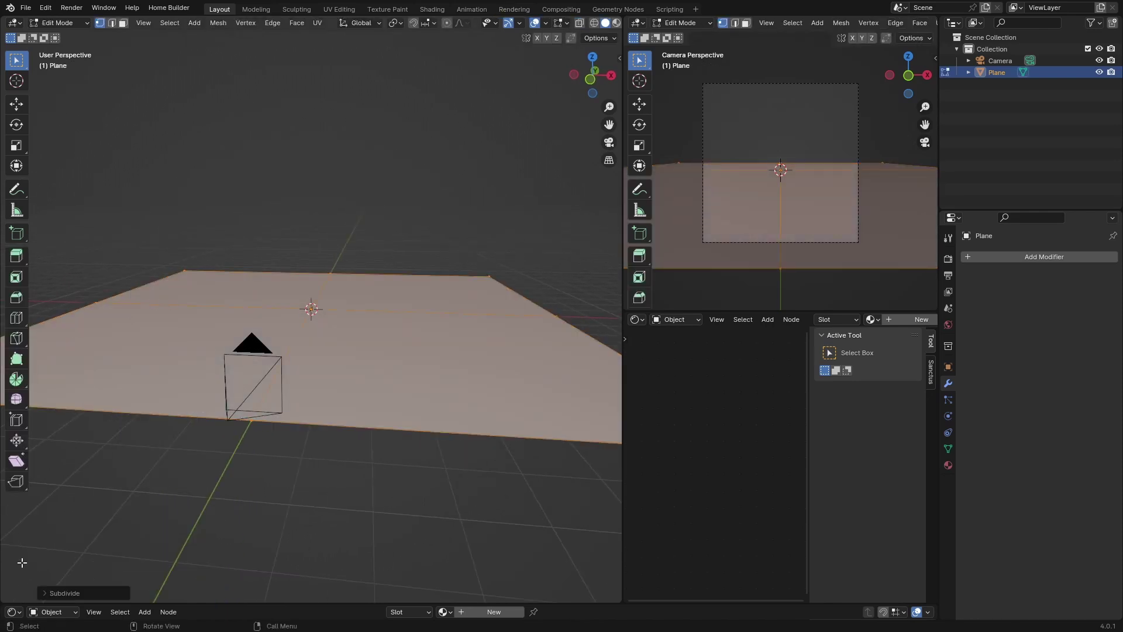
pyautogui.click(40, 595)
pyautogui.click(132, 512)
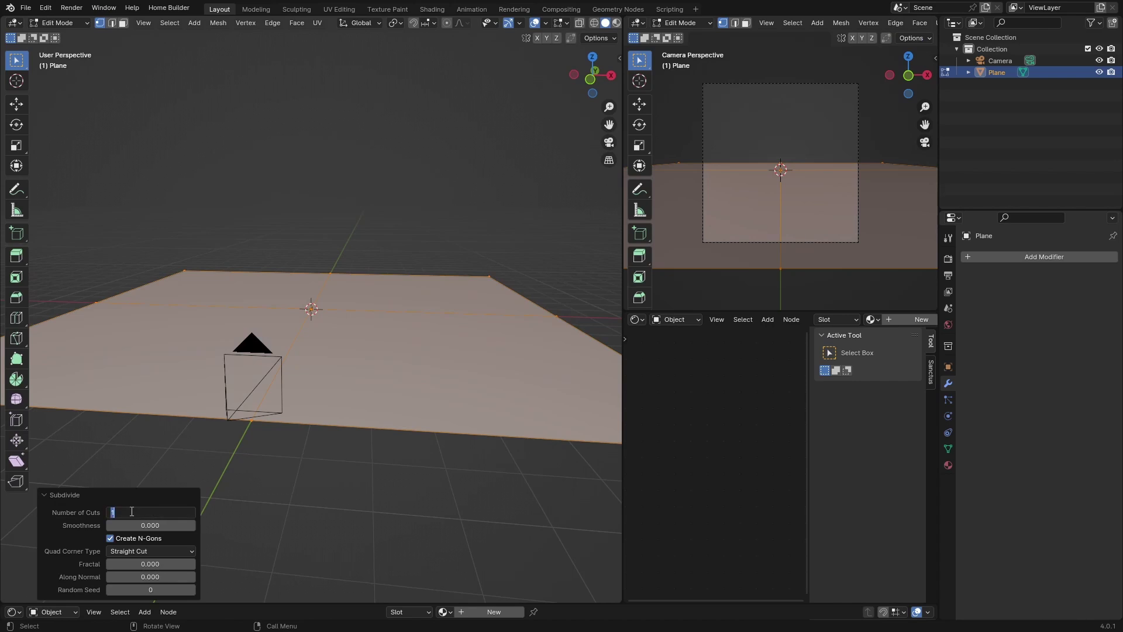
pyautogui.press('BackSpace')
pyautogui.write('50')
pyautogui.press('Return')
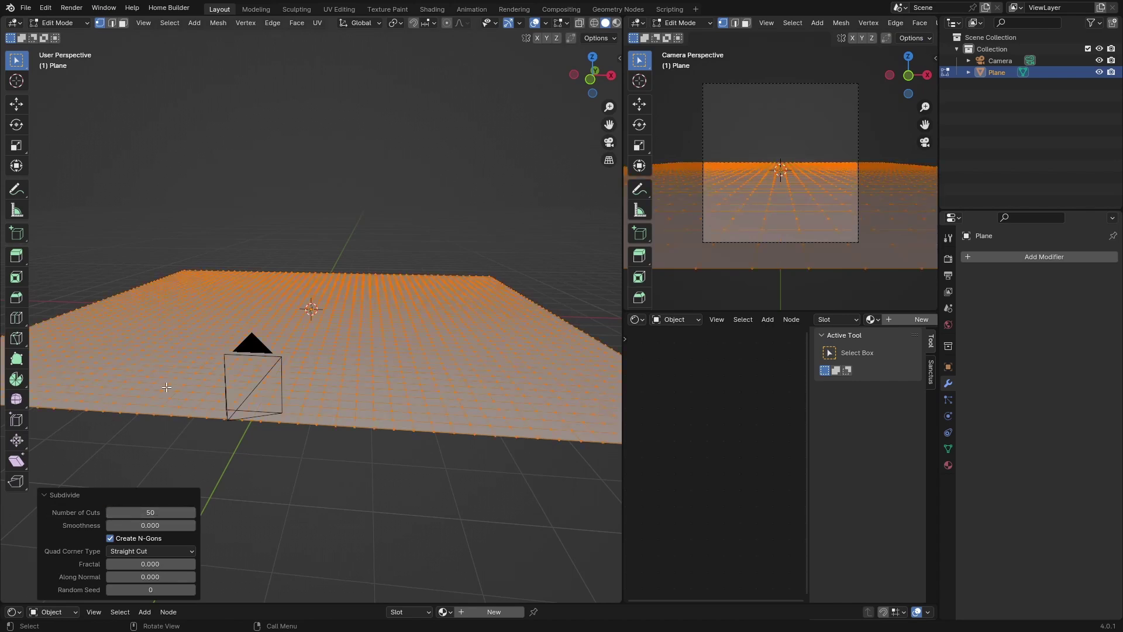
# - Enable proportional editing and show the plane through the camera
pyautogui.moveTo(193, 445); pyautogui.dragTo(200, 446, button='middle')
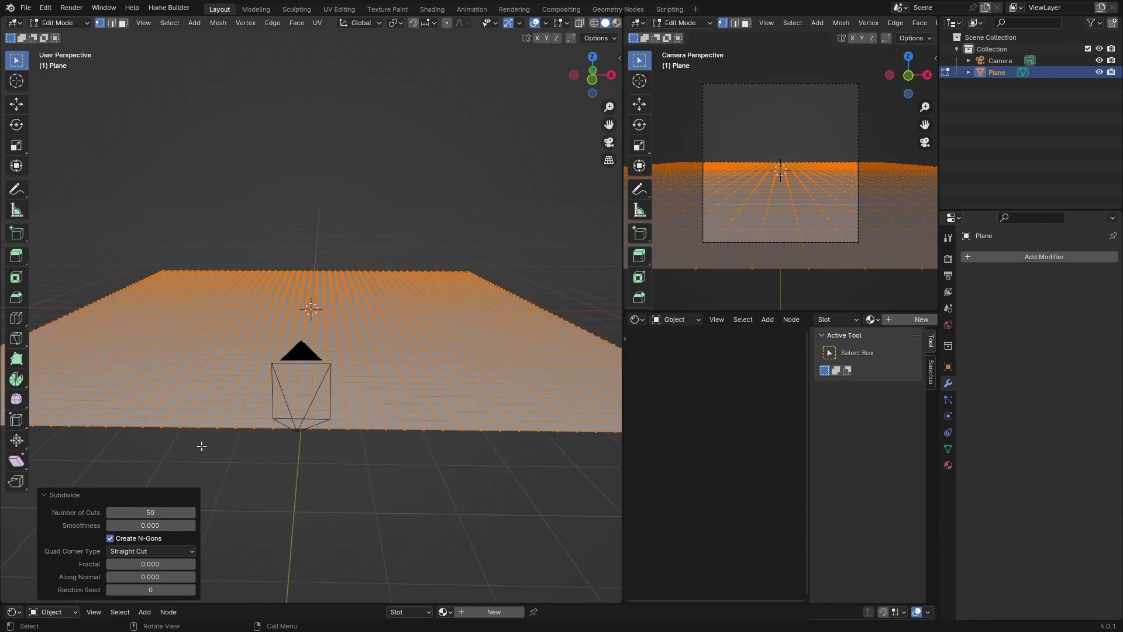
pyautogui.click(447, 25)
pyautogui.click(466, 25)
pyautogui.click(609, 143)
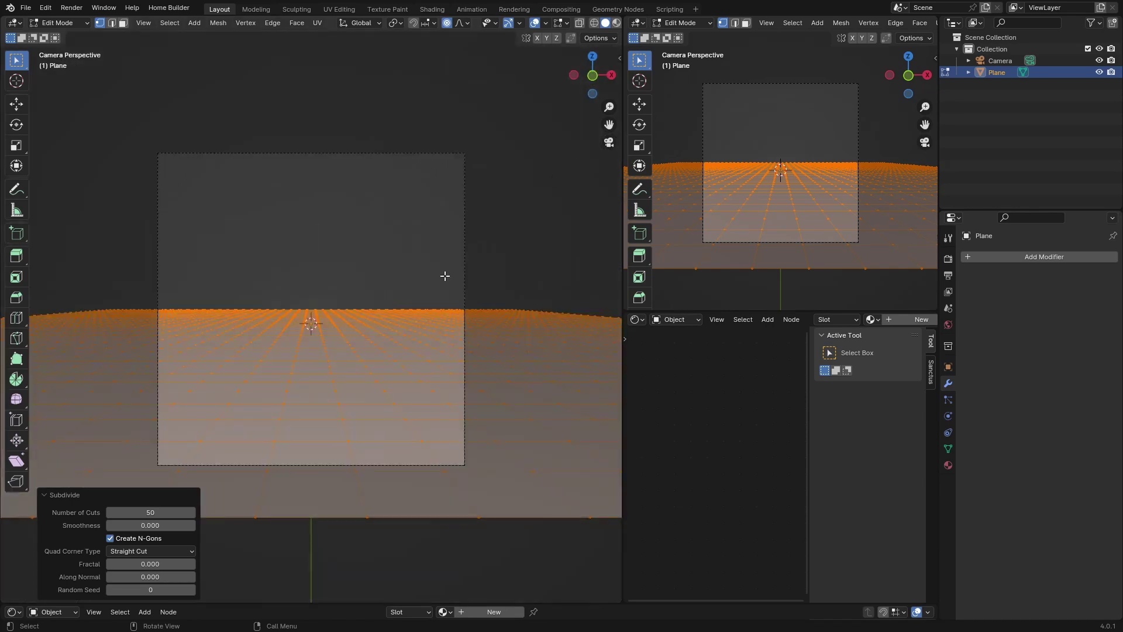
# - Raise a hill about 0.46 m high on the plane's far right side, with a proportional size of about 2.6 m
pyautogui.click(420, 324)
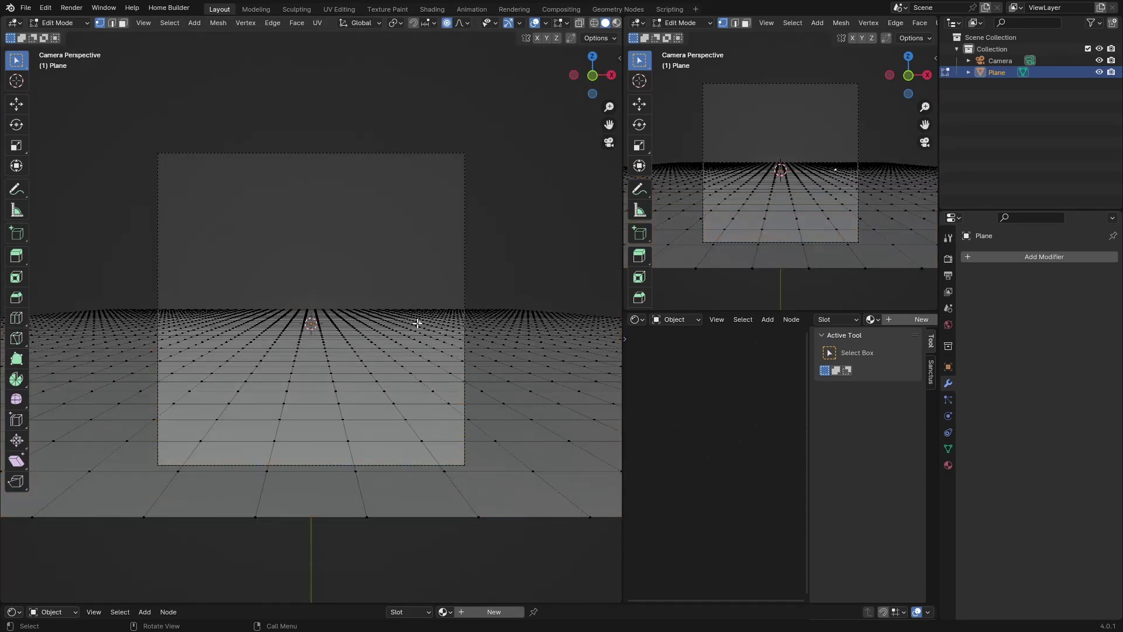
pyautogui.press('g')
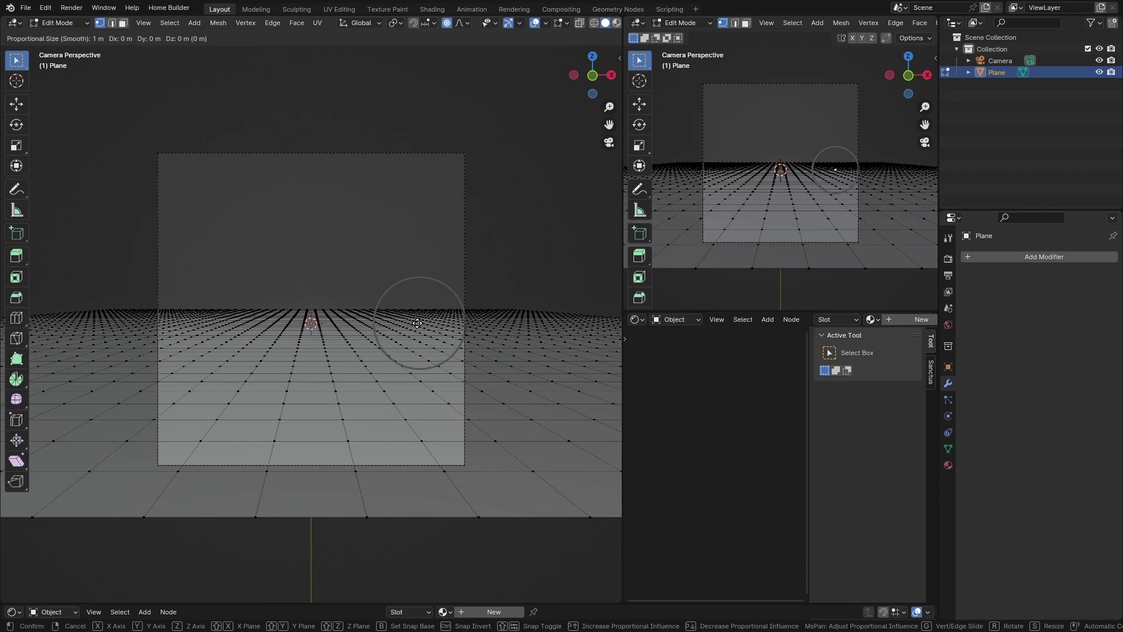
pyautogui.scroll(-10, 416, 323)
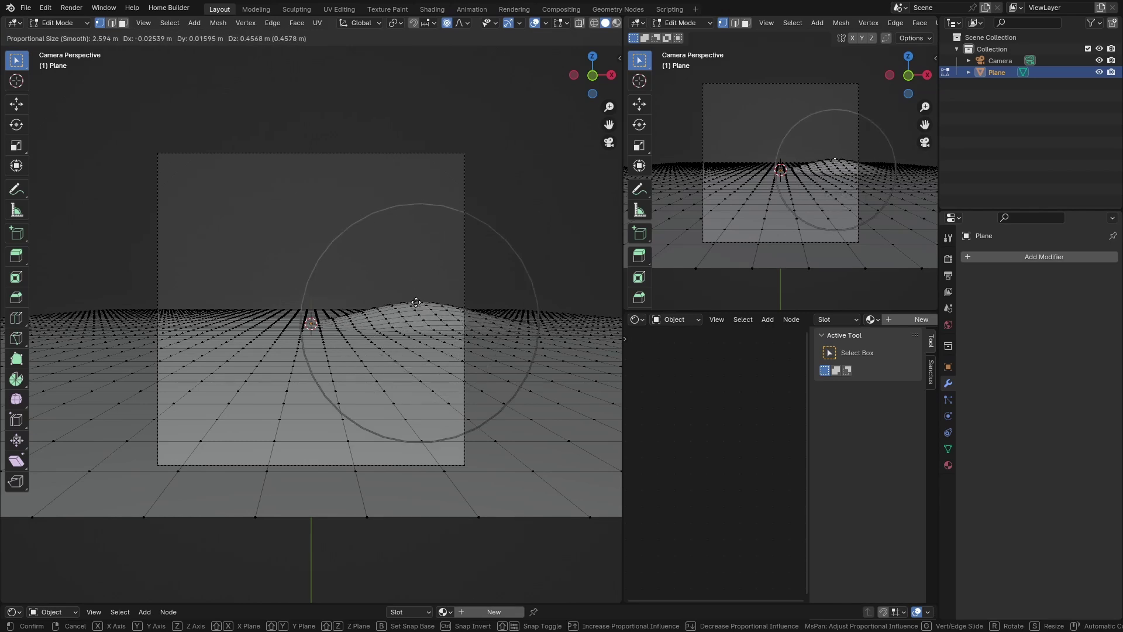
pyautogui.click(416, 302)
# - Raise a second hill on the plane to the left of the origin, with a proportional size of about 1.95 m
pyautogui.click(241, 334)
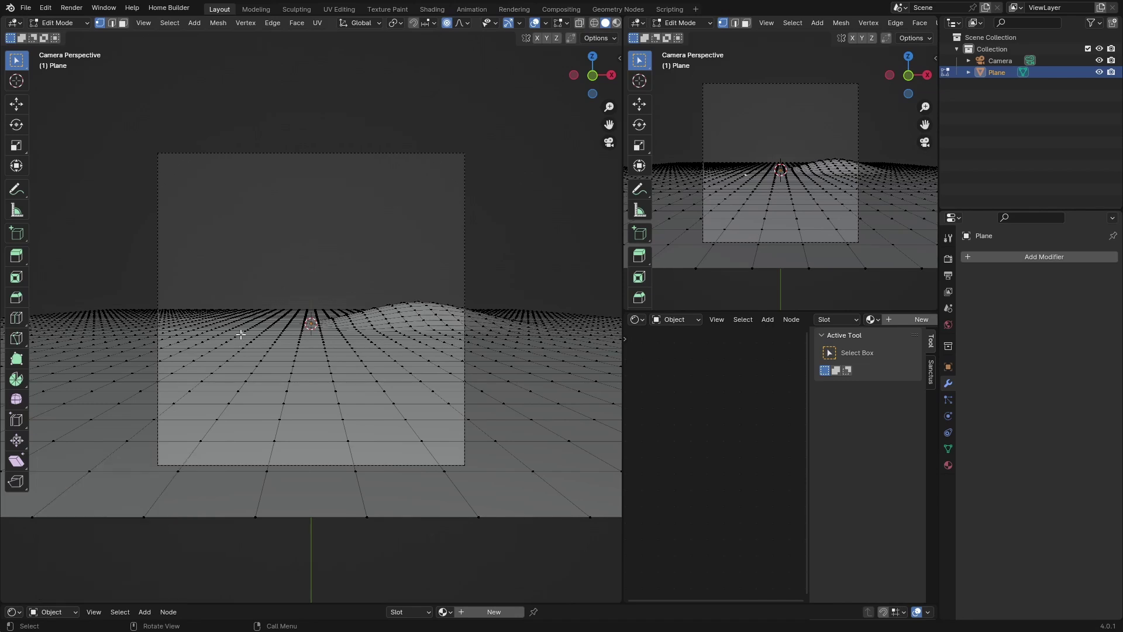
pyautogui.press('g')
pyautogui.scroll(3, 245, 322)
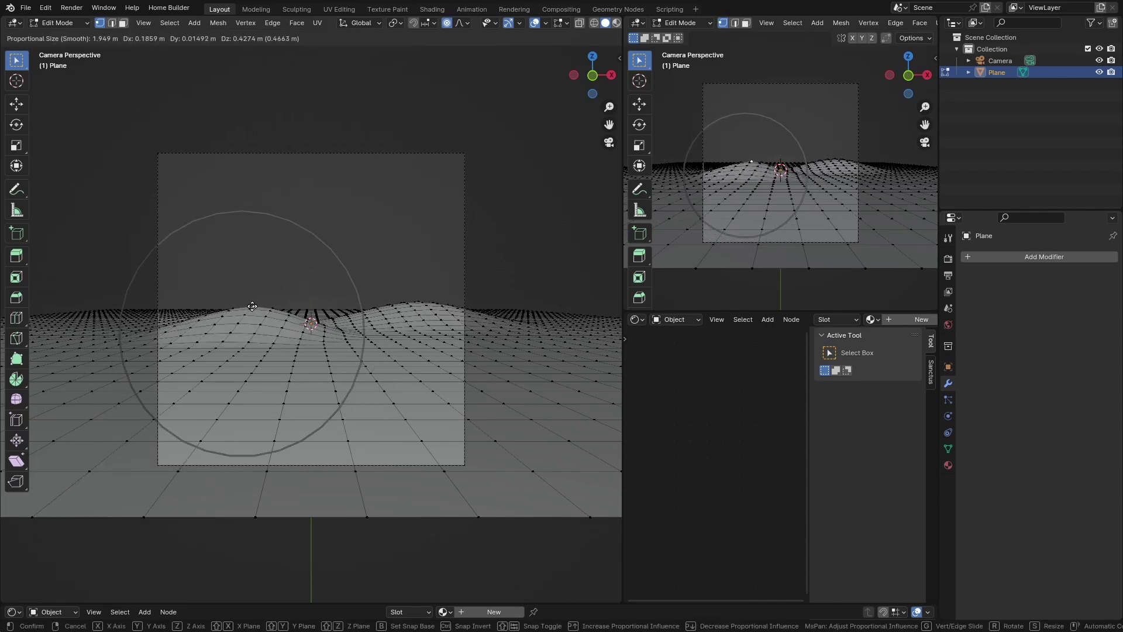
pyautogui.click(252, 306)
# - Raise a foreground hill about 0.34 m and a distant central hill about 0.31 m, using a proportional size of about 1.77 m
pyautogui.click(383, 373)
pyautogui.press('g')
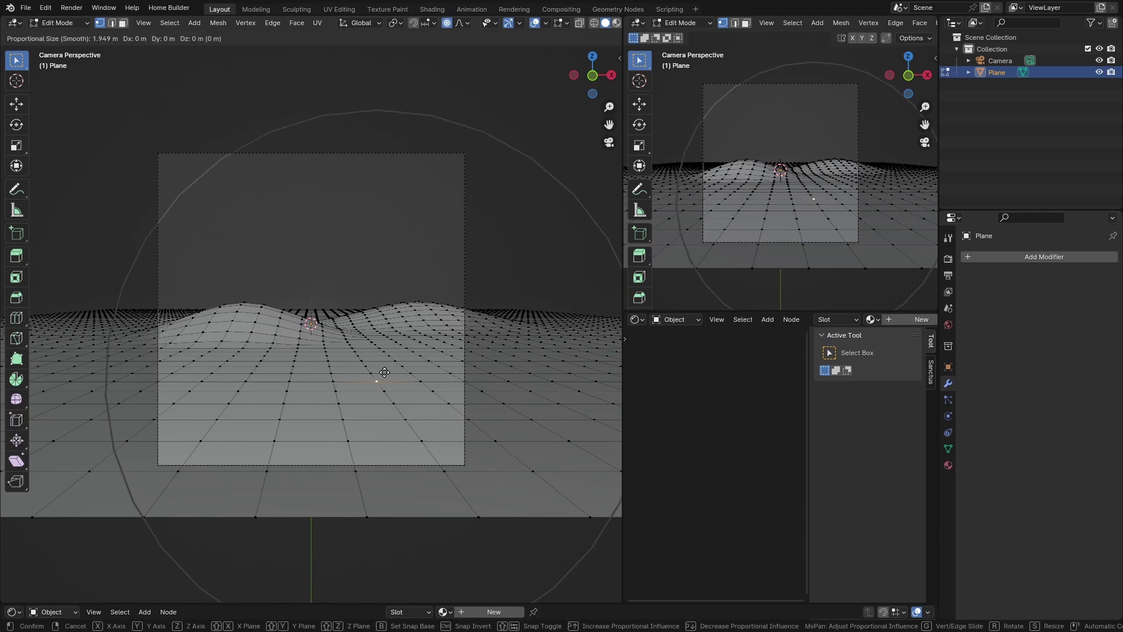
pyautogui.scroll(1, 384, 372)
pyautogui.click(390, 325)
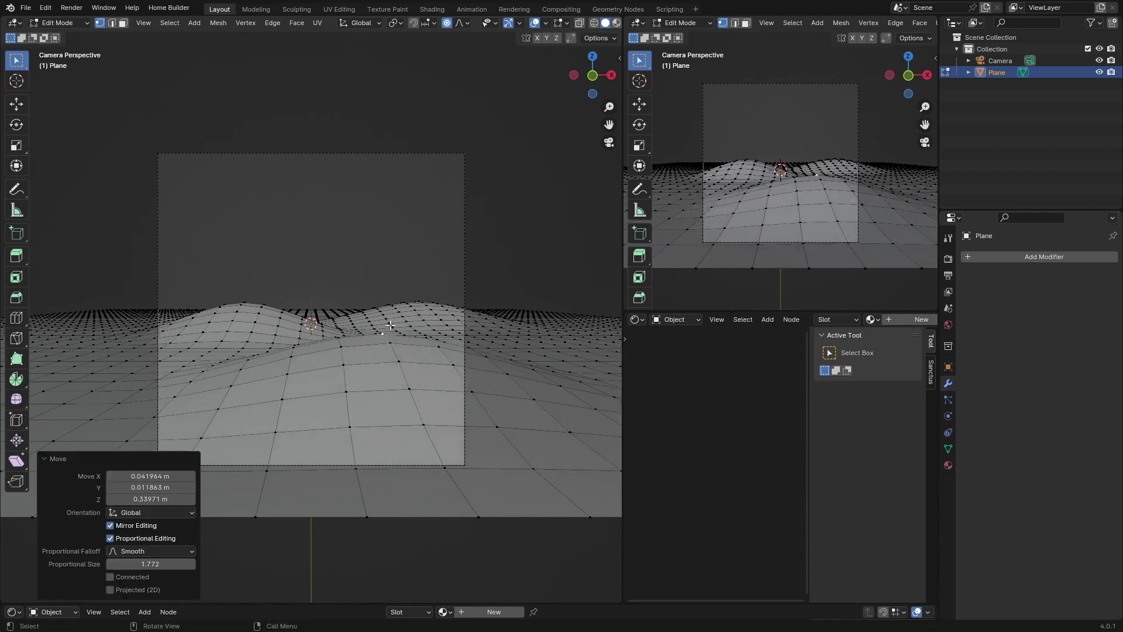
pyautogui.click(322, 315)
pyautogui.press('g')
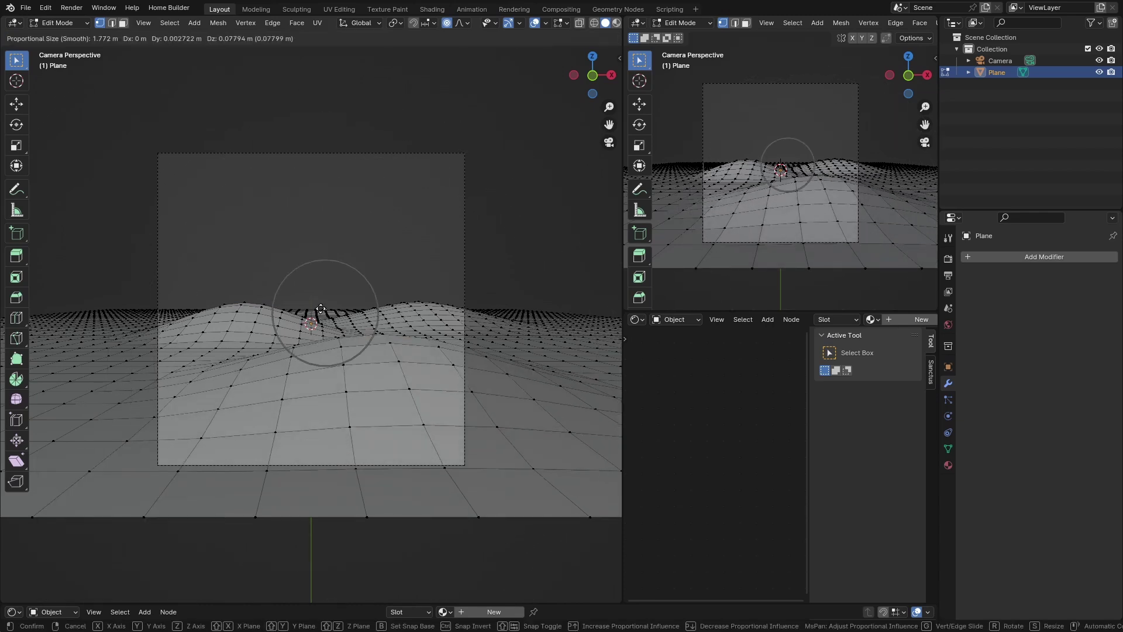
pyautogui.click(319, 309)
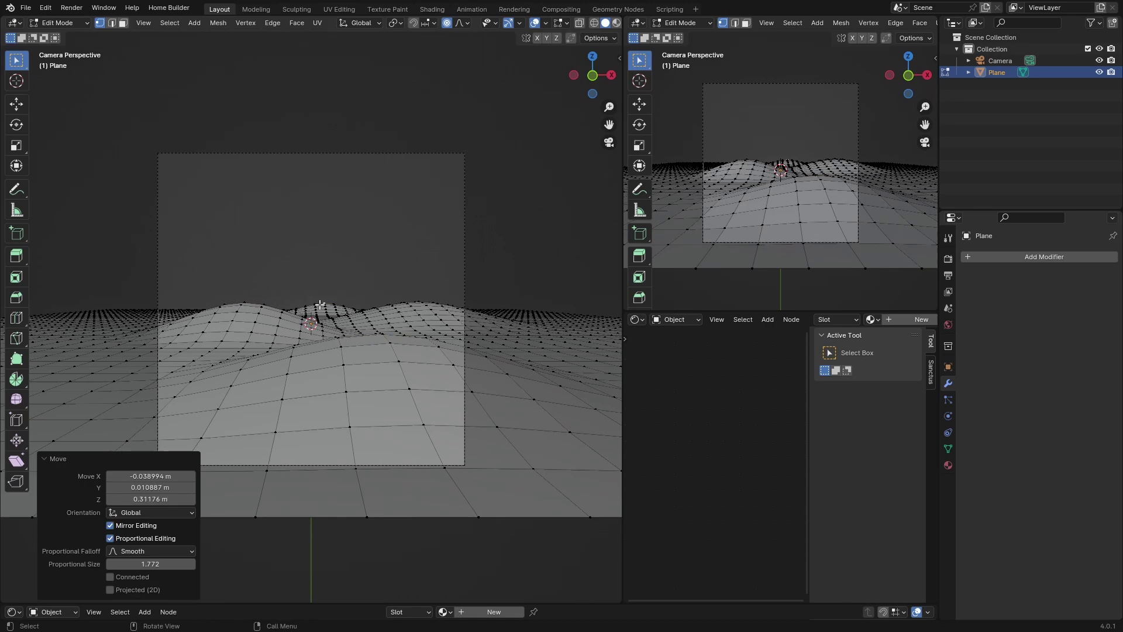
# - Reshape the low ground between the hills near the origin with a proportional move, and deselect the mesh
pyautogui.click(382, 330)
pyautogui.press('g')
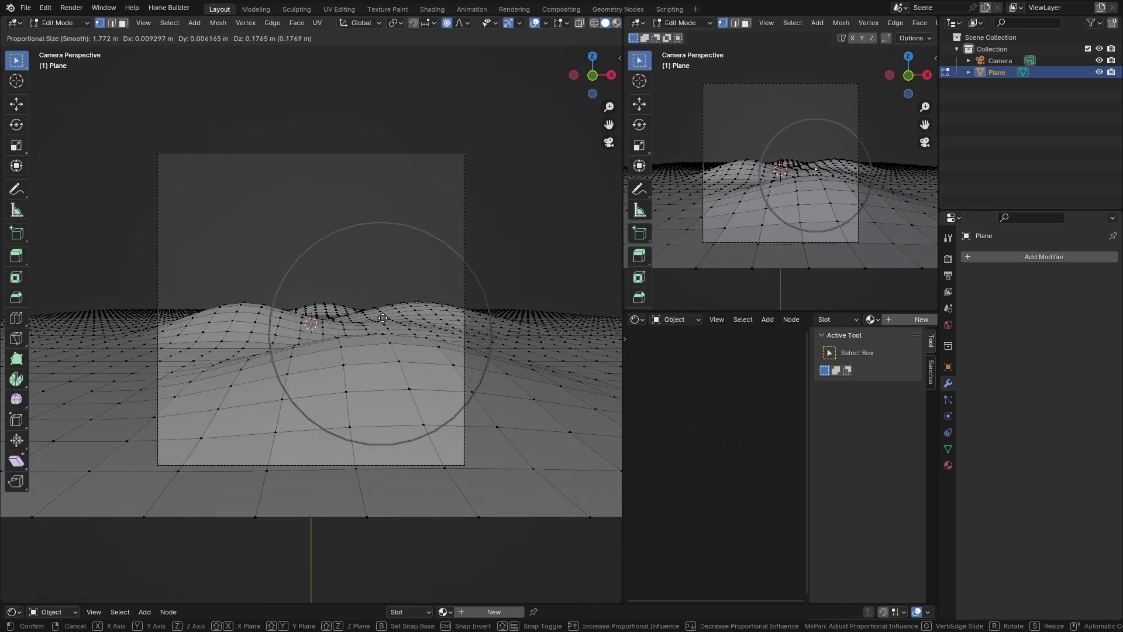
pyautogui.click(363, 340)
pyautogui.click(504, 246)
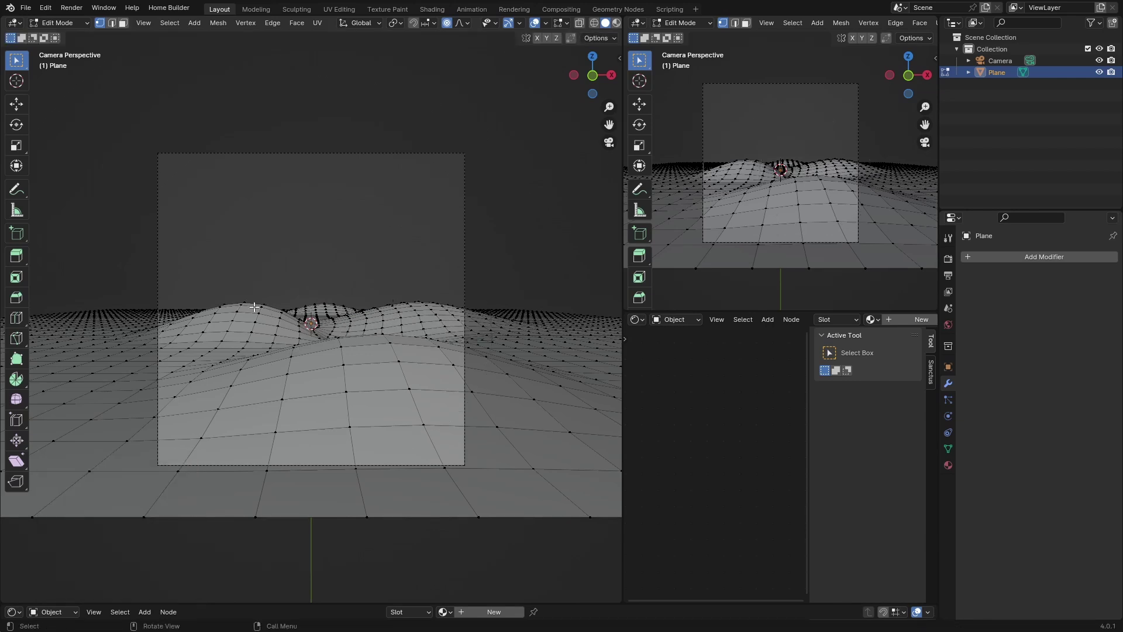
# - Shade the terrain smooth in Object Mode, inspect the hills, and return to the camera view with the plane deselected
pyautogui.press('Tab')
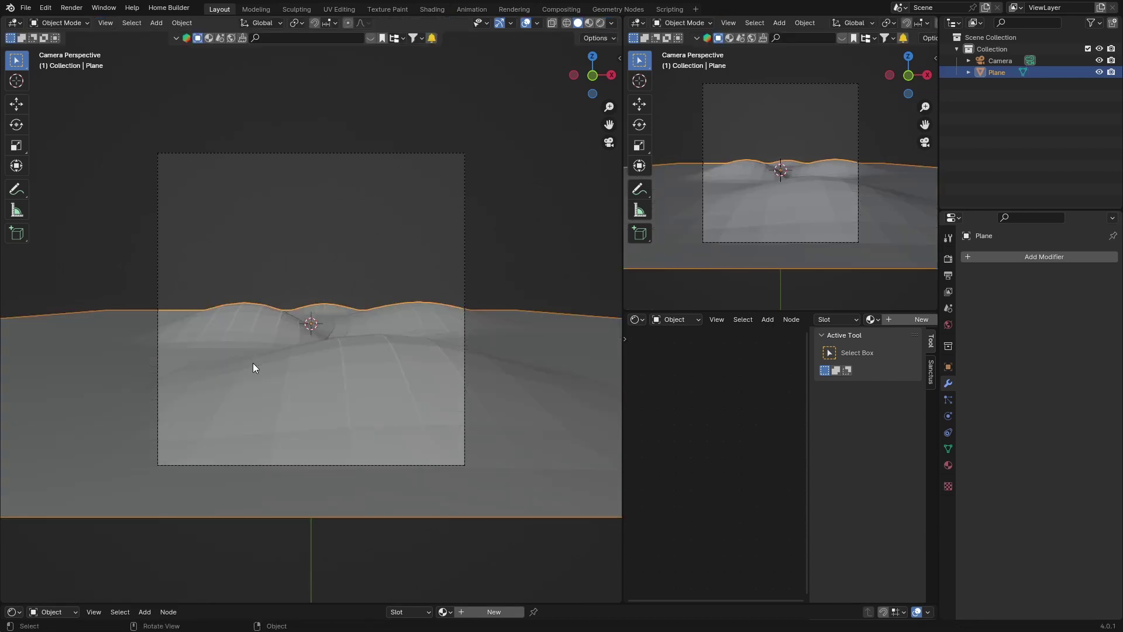
pyautogui.rightClick(241, 362)
pyautogui.click(242, 361)
pyautogui.moveTo(262, 362); pyautogui.dragTo(209, 341, button='middle')
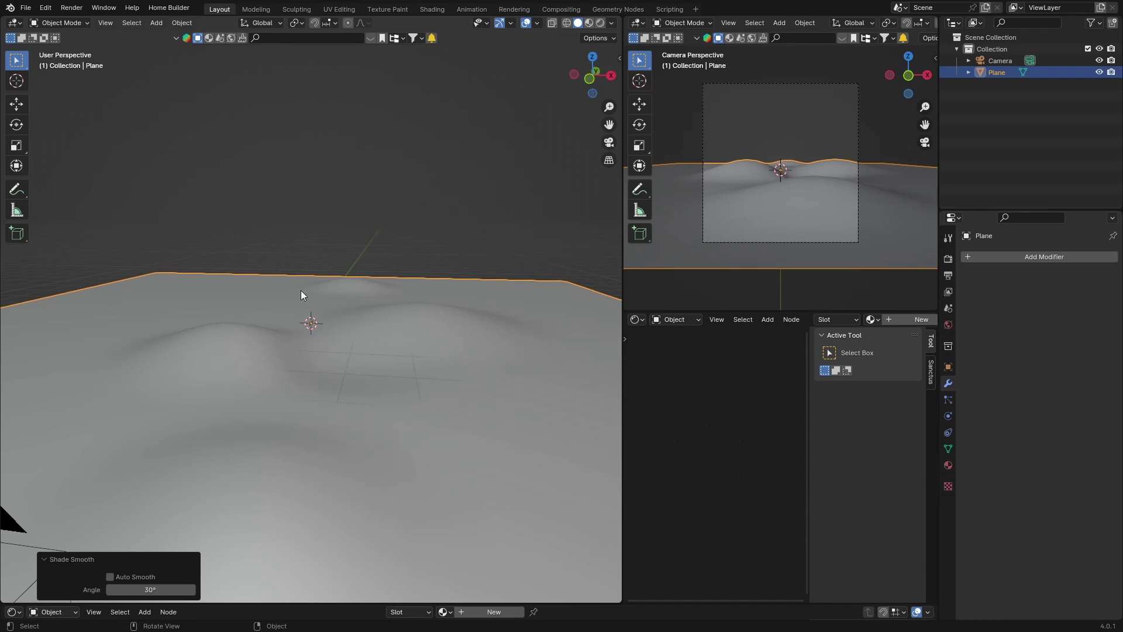
pyautogui.click(609, 143)
pyautogui.click(515, 216)
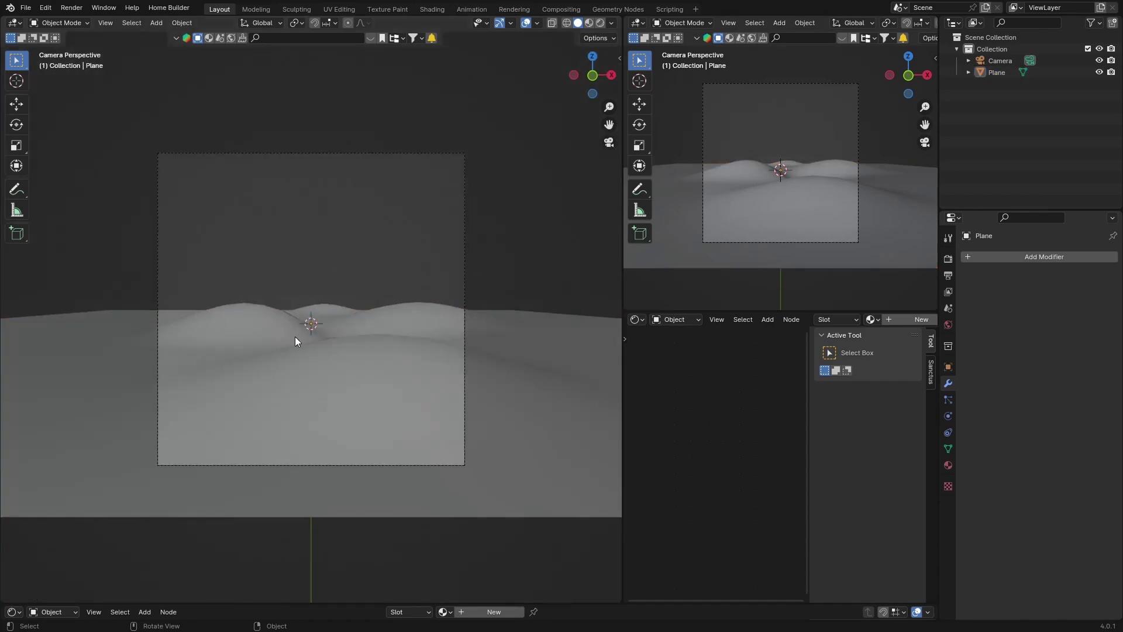